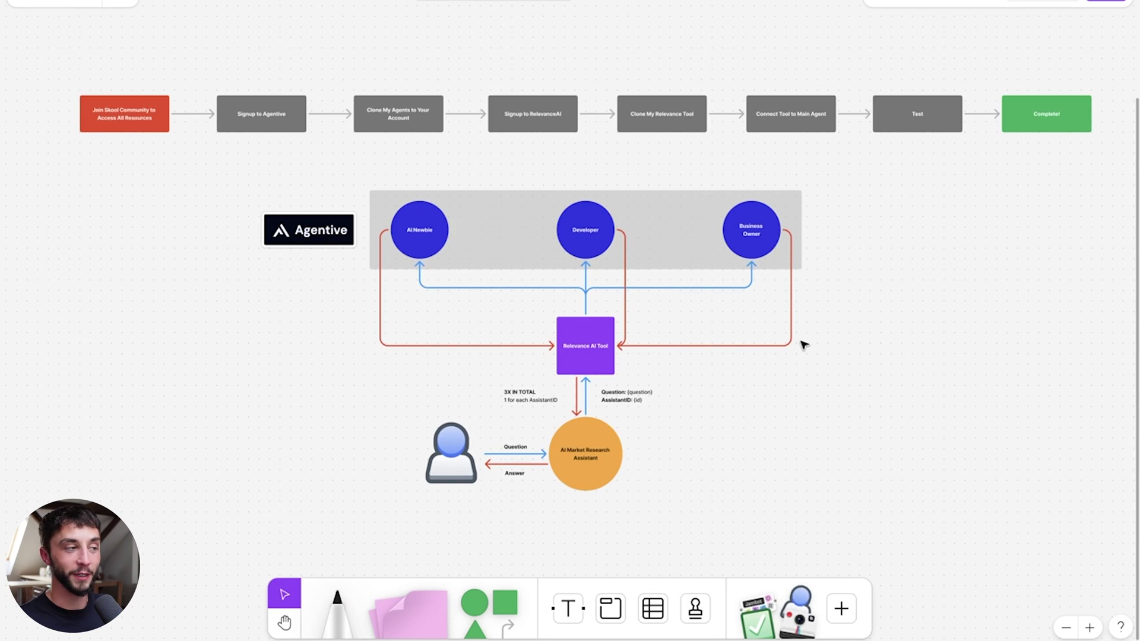
- Scroll the FigJam board toward the Original Creator - Community Member section
scroll(528, 486, "up", 5)
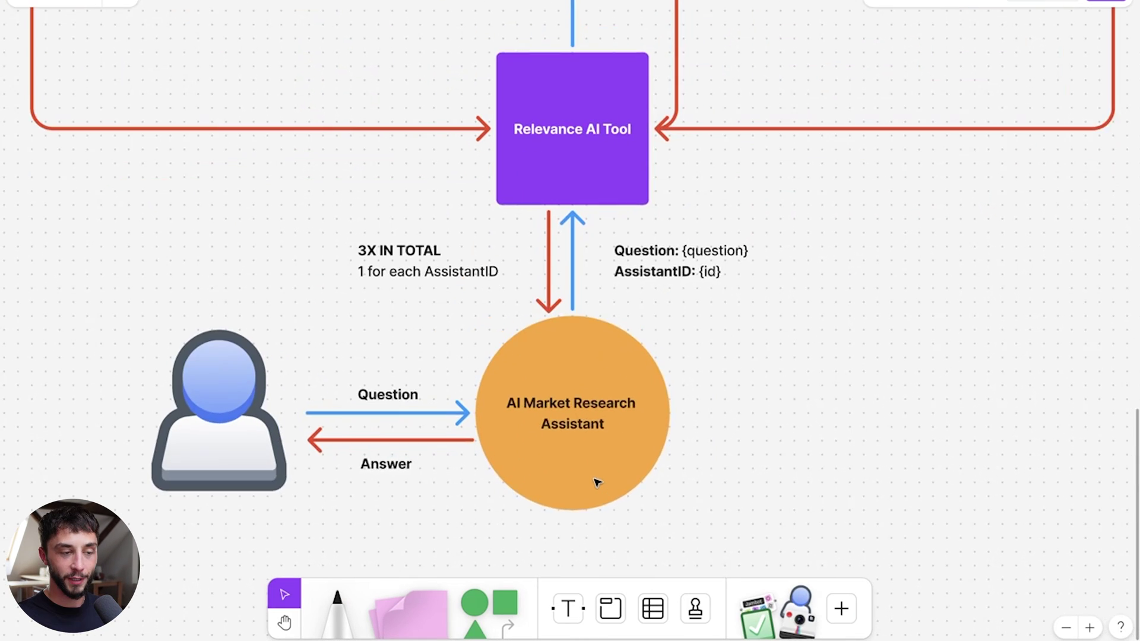
scroll(631, 293, "down", 5)
scroll(629, 300, "up", 8)
scroll(525, 382, "up", 5)
scroll(529, 381, "down", 5)
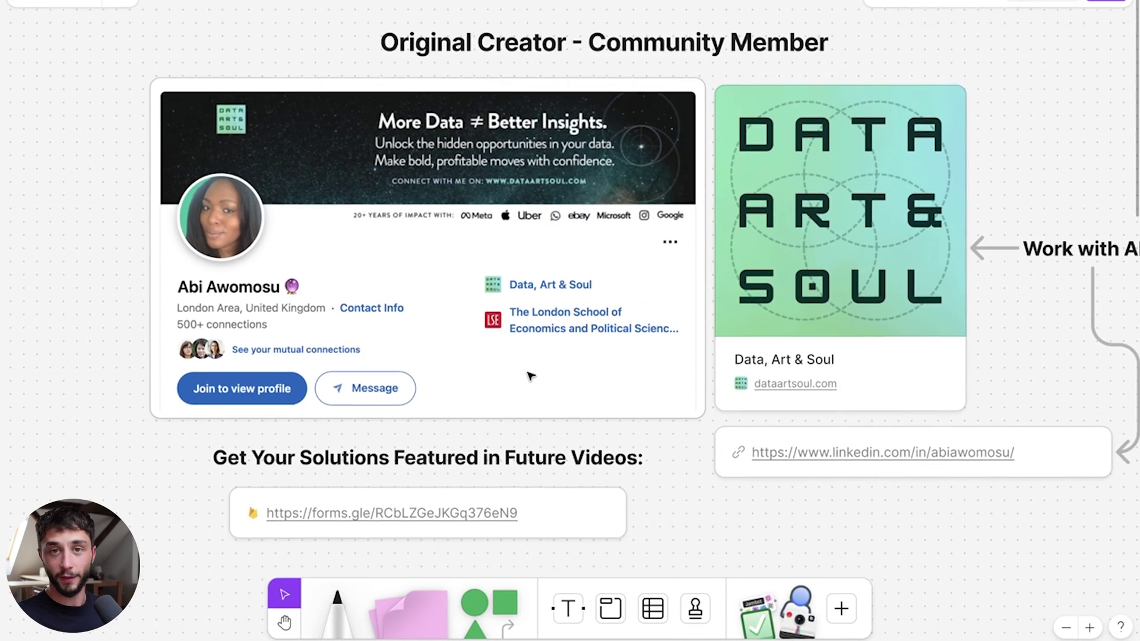
scroll(530, 376, "right", 3)
scroll(531, 376, "left", 1)
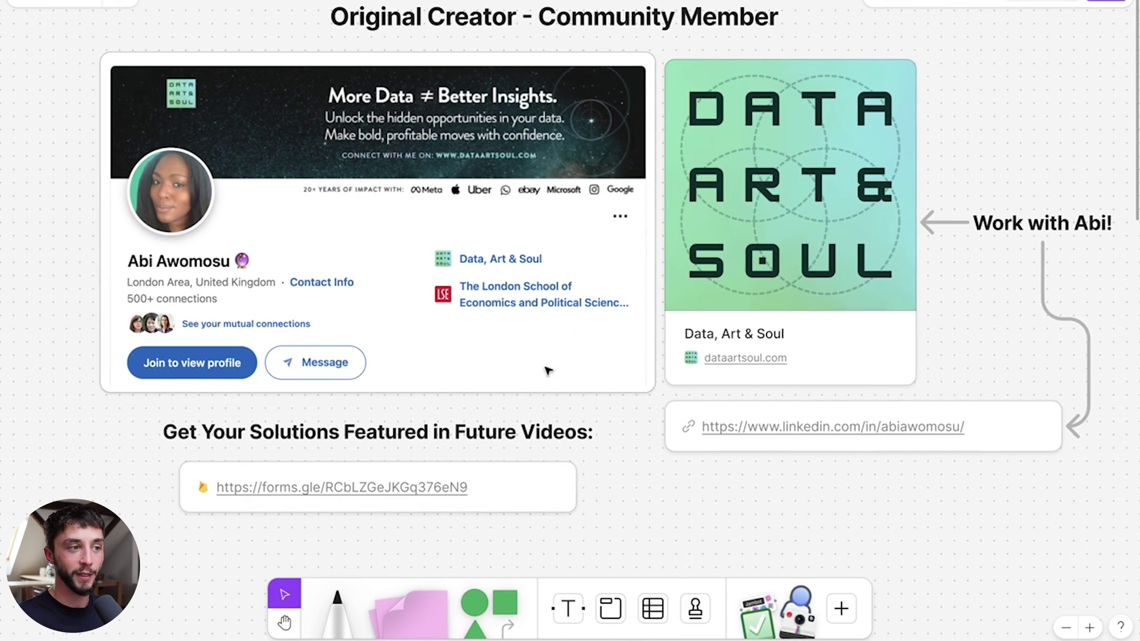
scroll(530, 378, "down", 5)
scroll(438, 394, "down", 2)
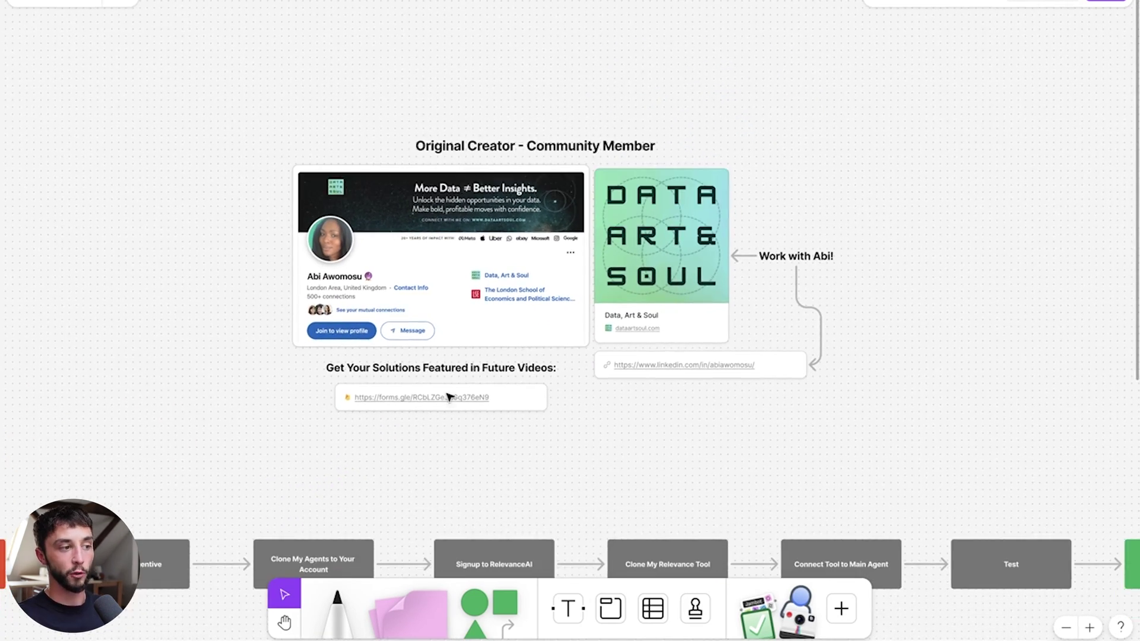
scroll(403, 410, "up", 3)
- Frame the creator section with its profile card and featured-solutions form link
key("x")
scroll(402, 410, "up", 3)
key("v")
scroll(439, 430, "up", 1)
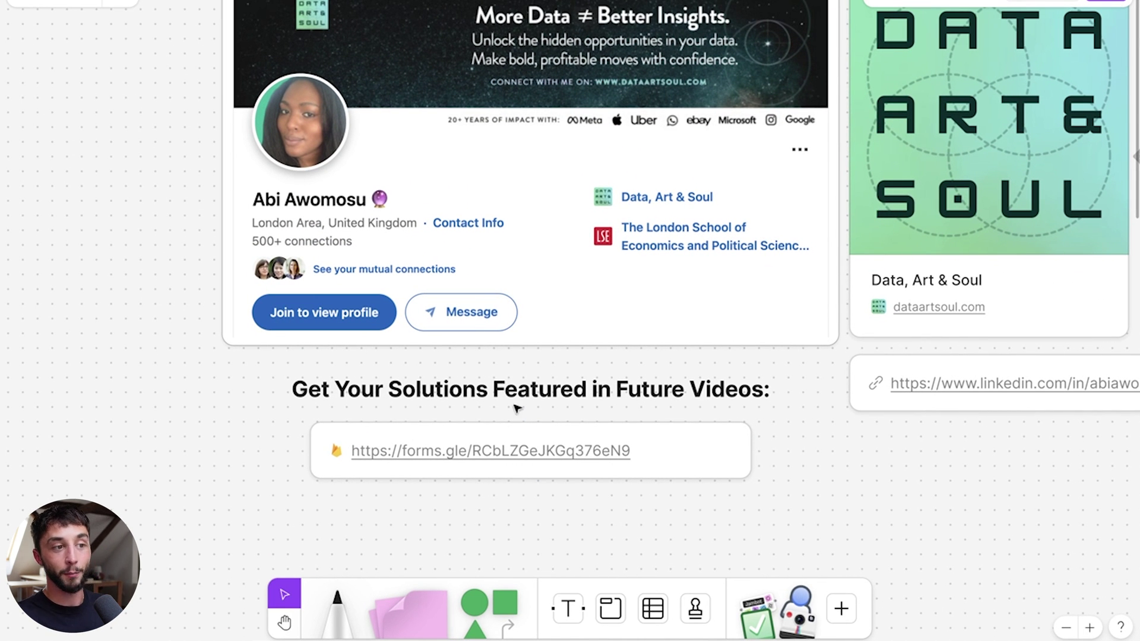
scroll(550, 403, "down", 5)
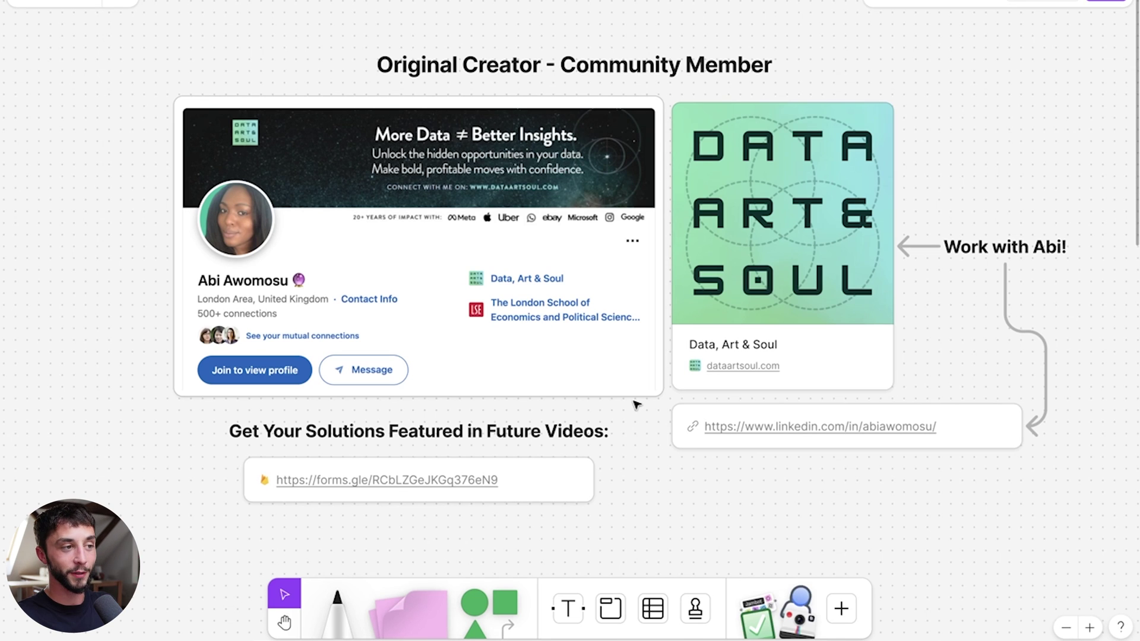
scroll(682, 402, "right", 5)
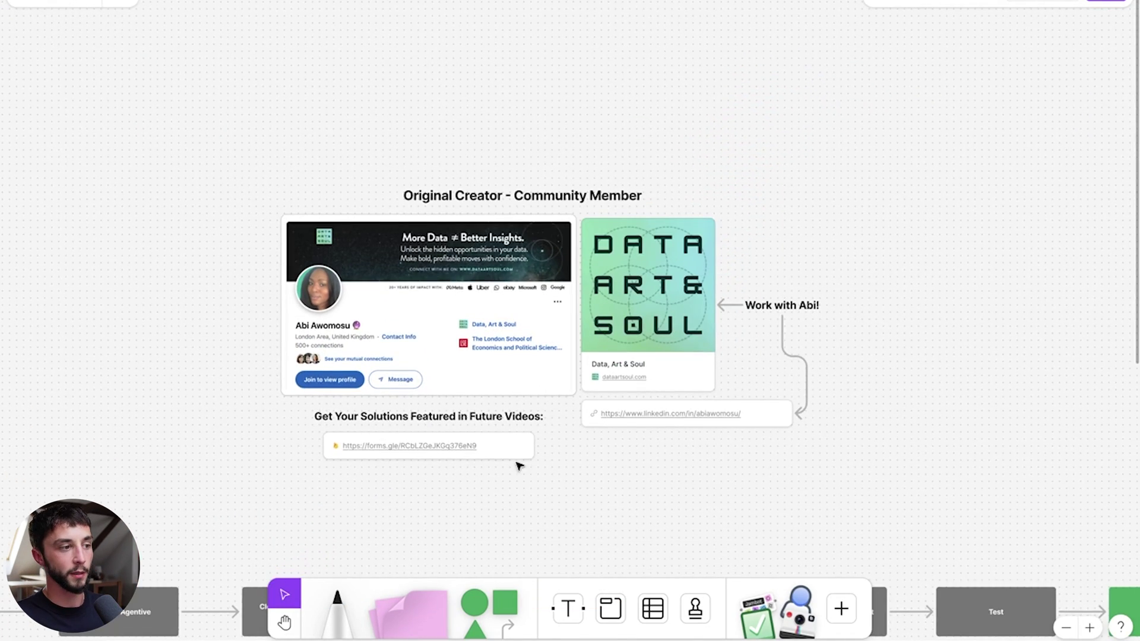
- Bring up the diagram linking AI Newbie, Developer and Business Owner through the Relevance AI Tool
scroll(522, 454, "down", 5)
scroll(679, 402, "up", 3)
scroll(680, 401, "down", 10)
scroll(641, 359, "up", 5)
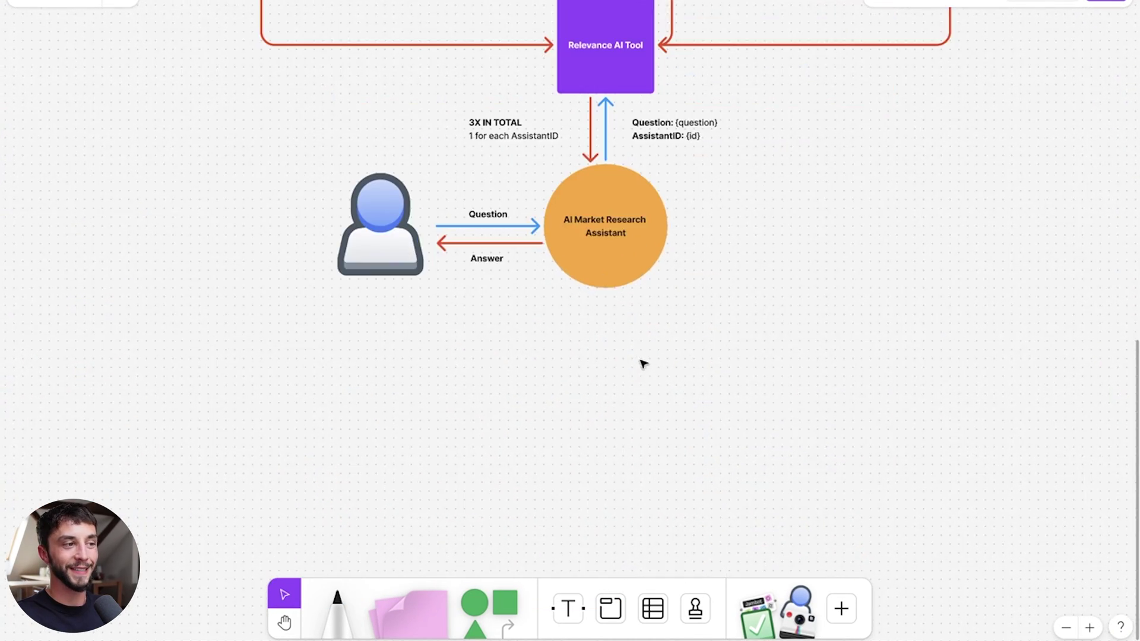
scroll(623, 331, "up", 5)
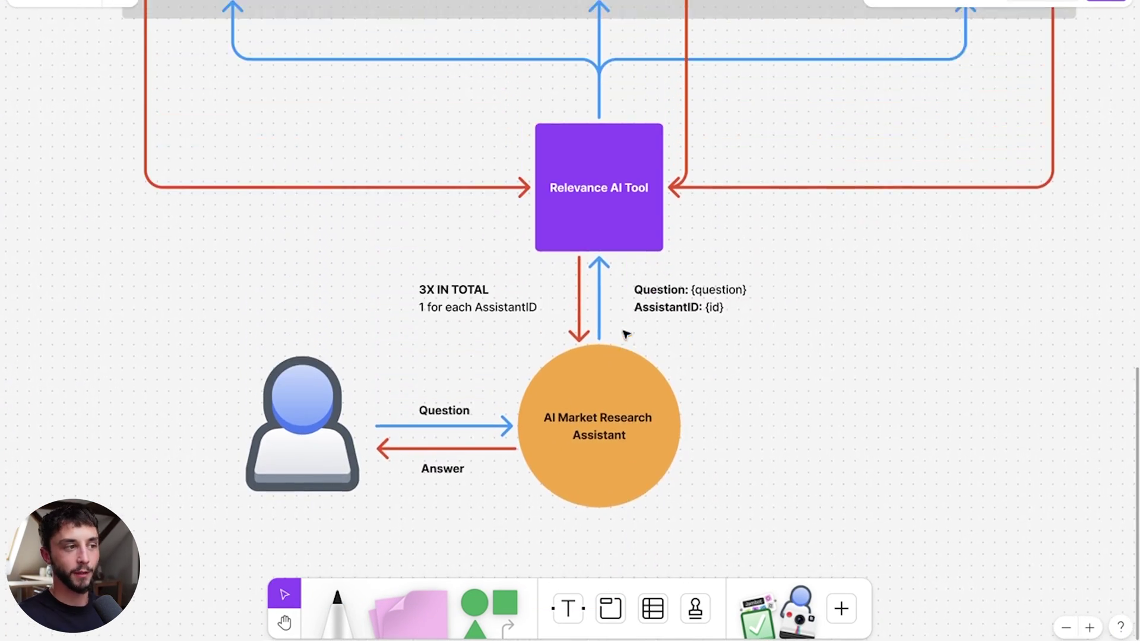
scroll(627, 334, "down", 3)
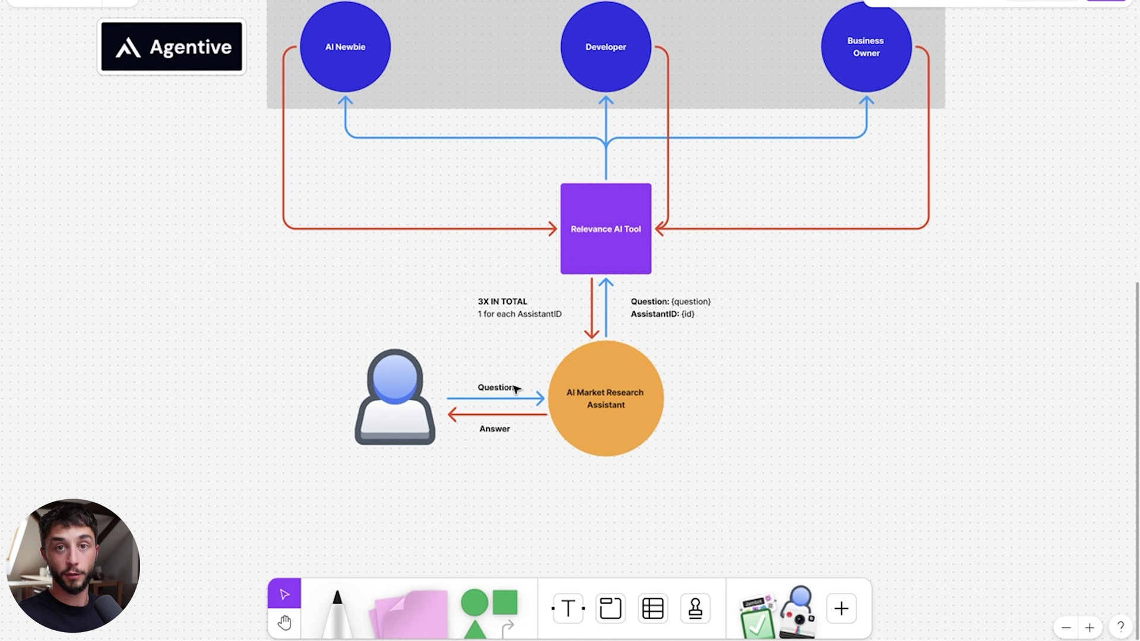
scroll(663, 364, "up", 3)
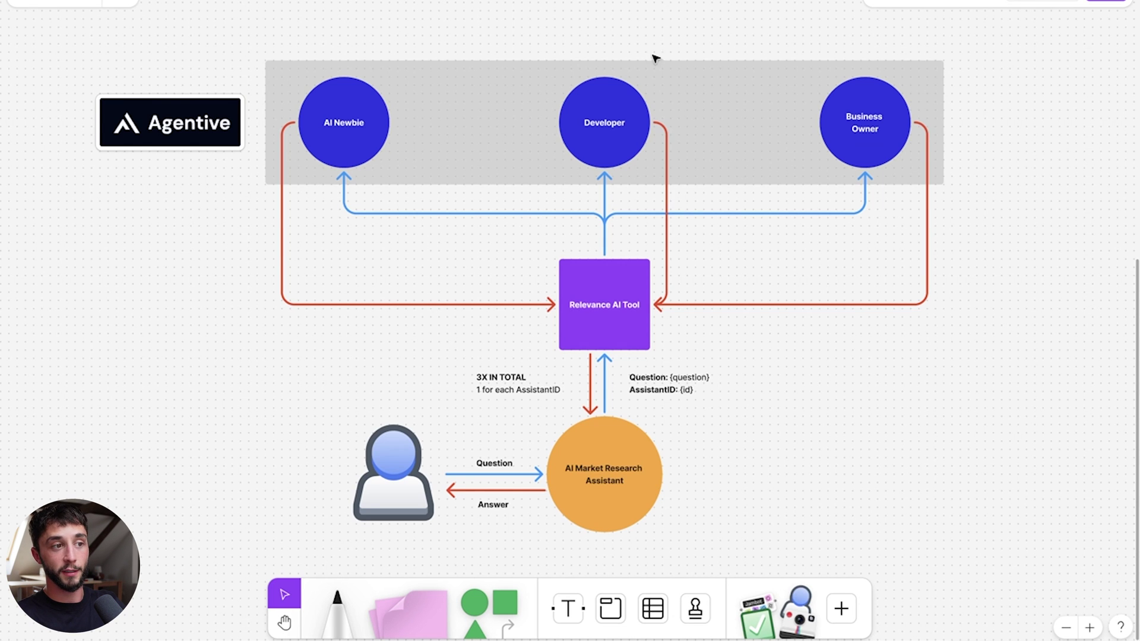
scroll(807, 144, "up", 2)
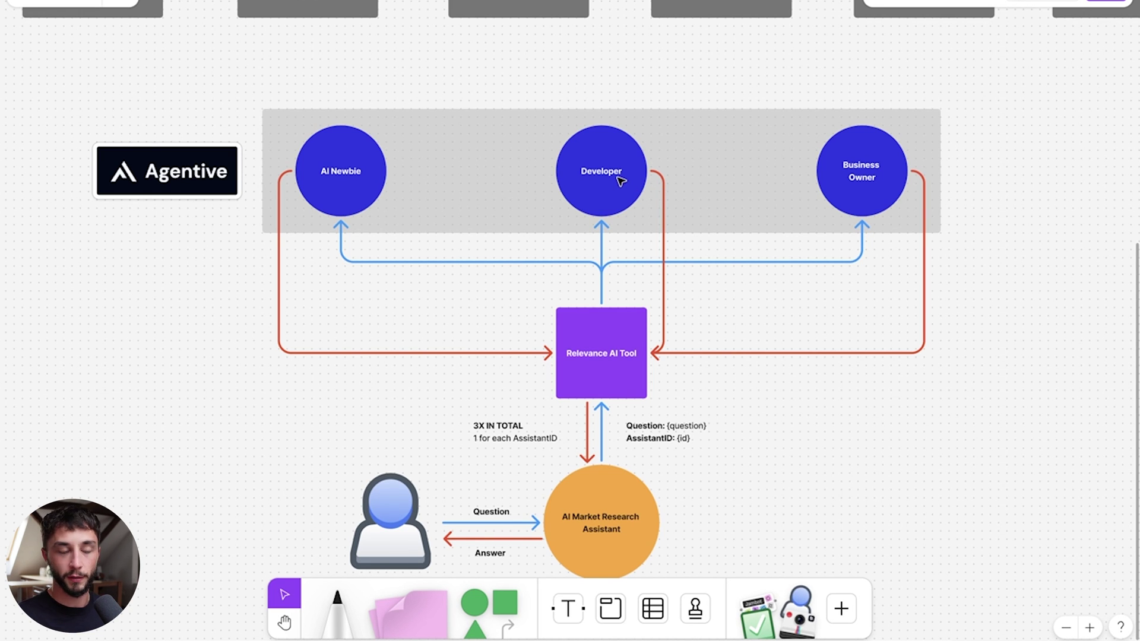
scroll(700, 190, "right", 3)
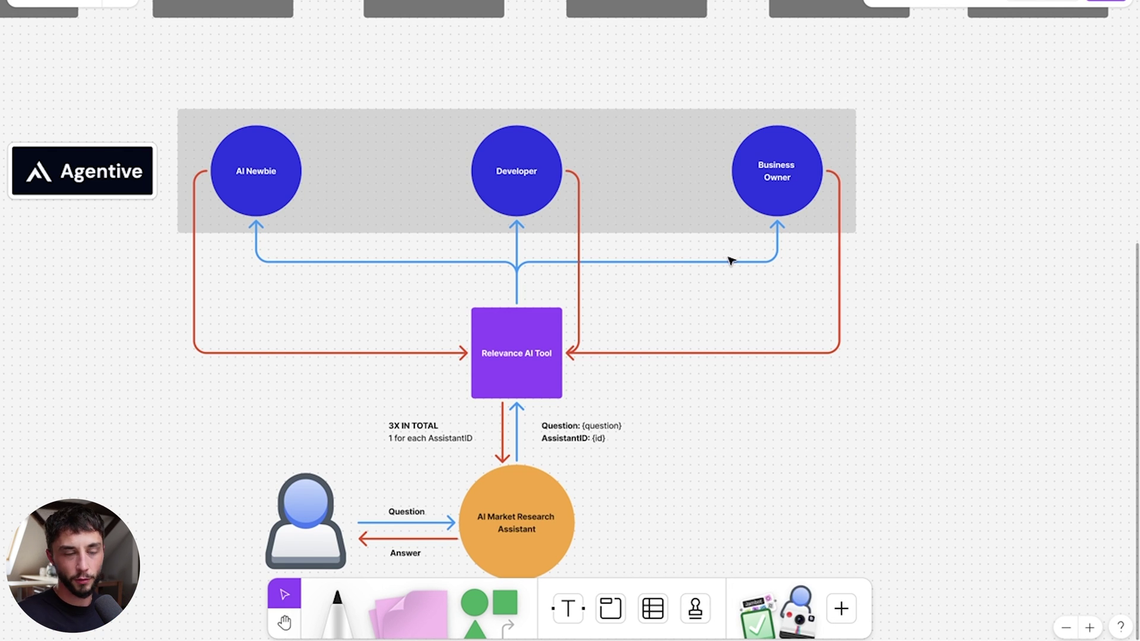
scroll(742, 278, "down", 2)
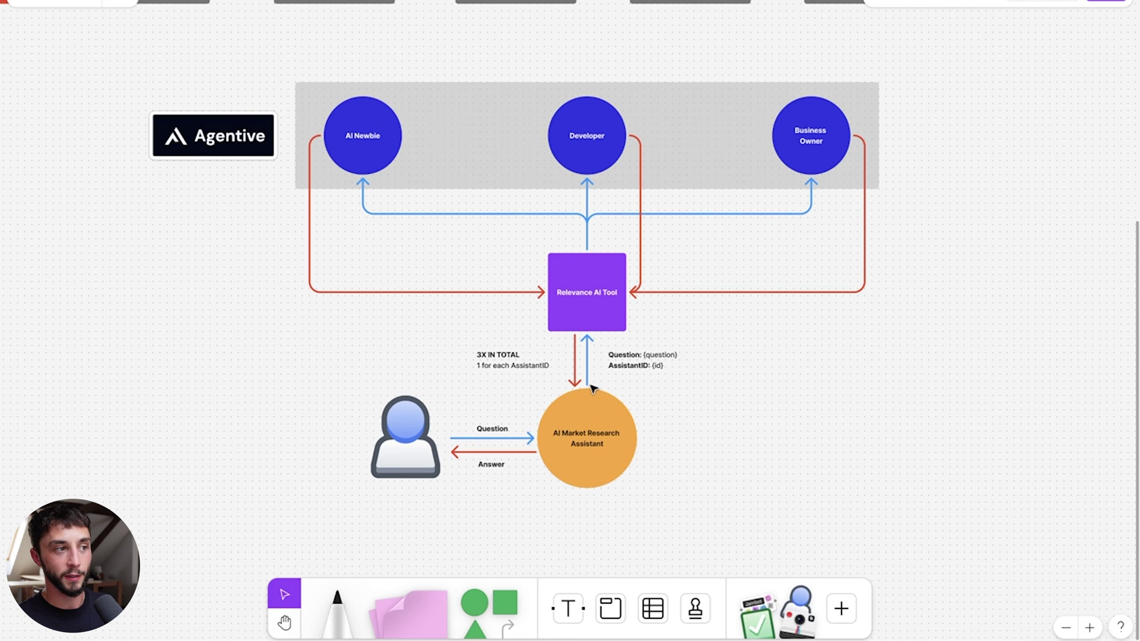
scroll(402, 257, "up", 5)
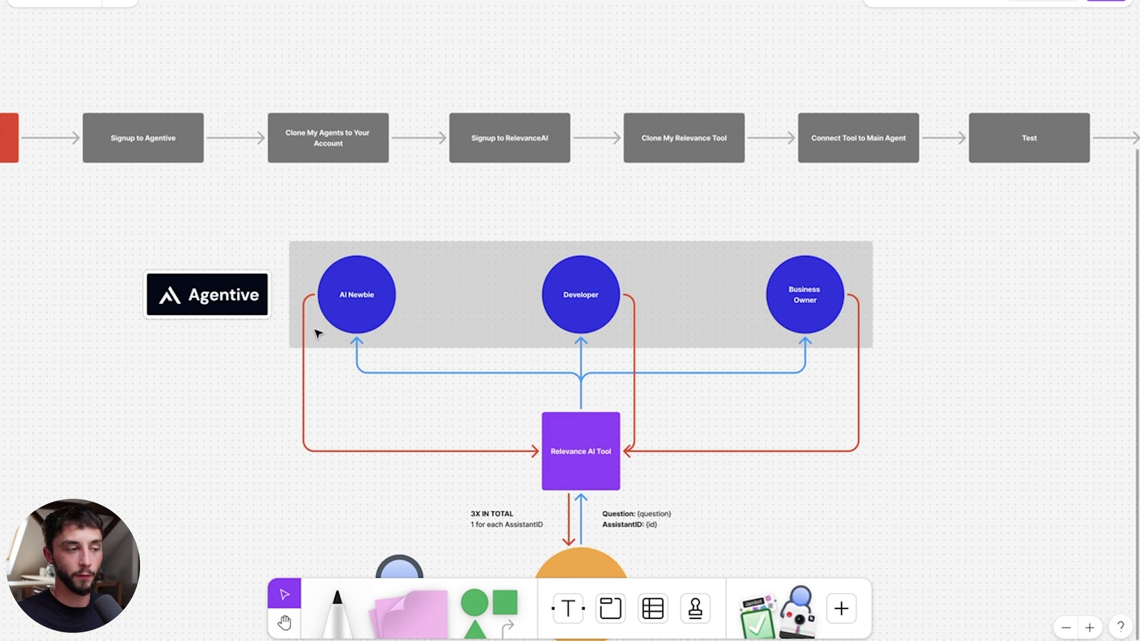
- Pan around the Relevance AI agent diagram on the board
scroll(392, 297, "down", 5)
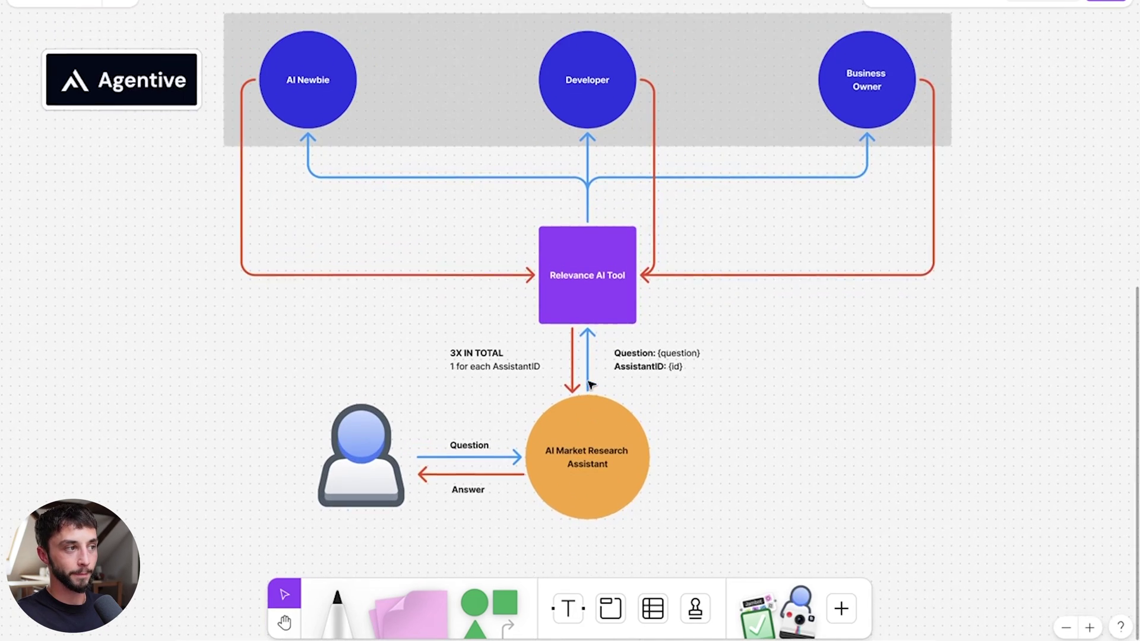
scroll(591, 384, "up", 2)
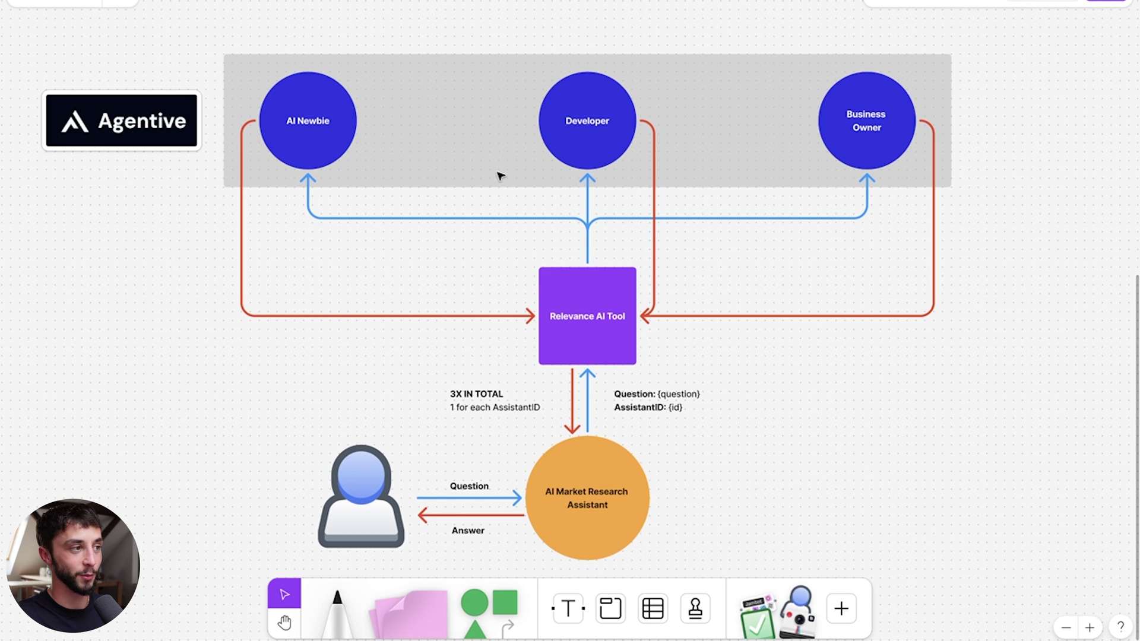
scroll(500, 177, "up", 4)
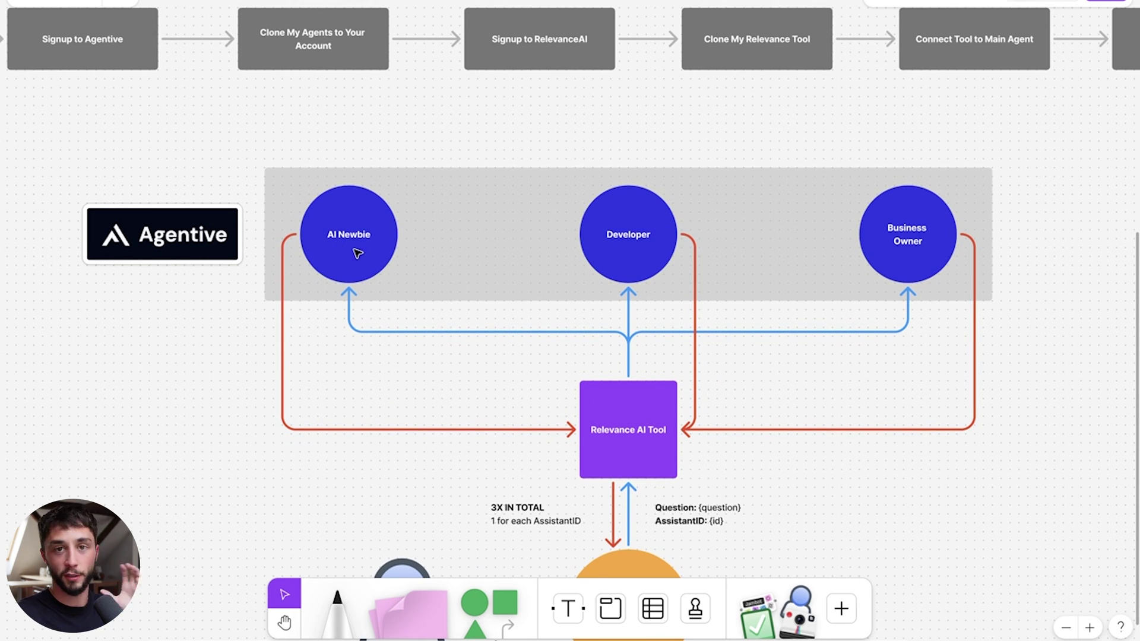
scroll(423, 254, "down", 1)
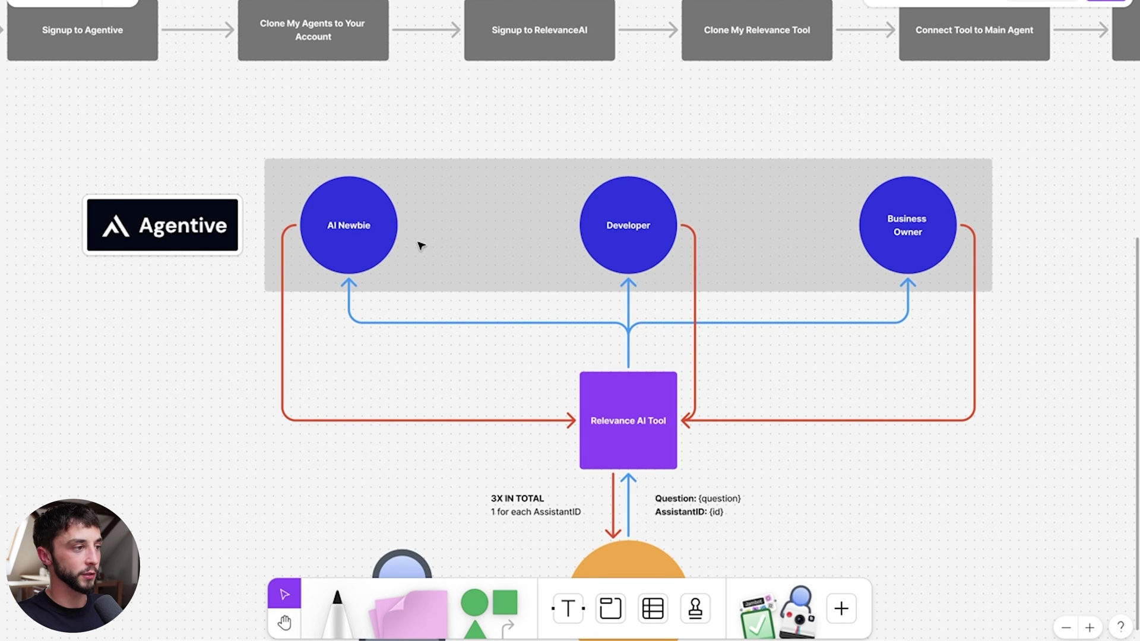
scroll(421, 248, "down", 5)
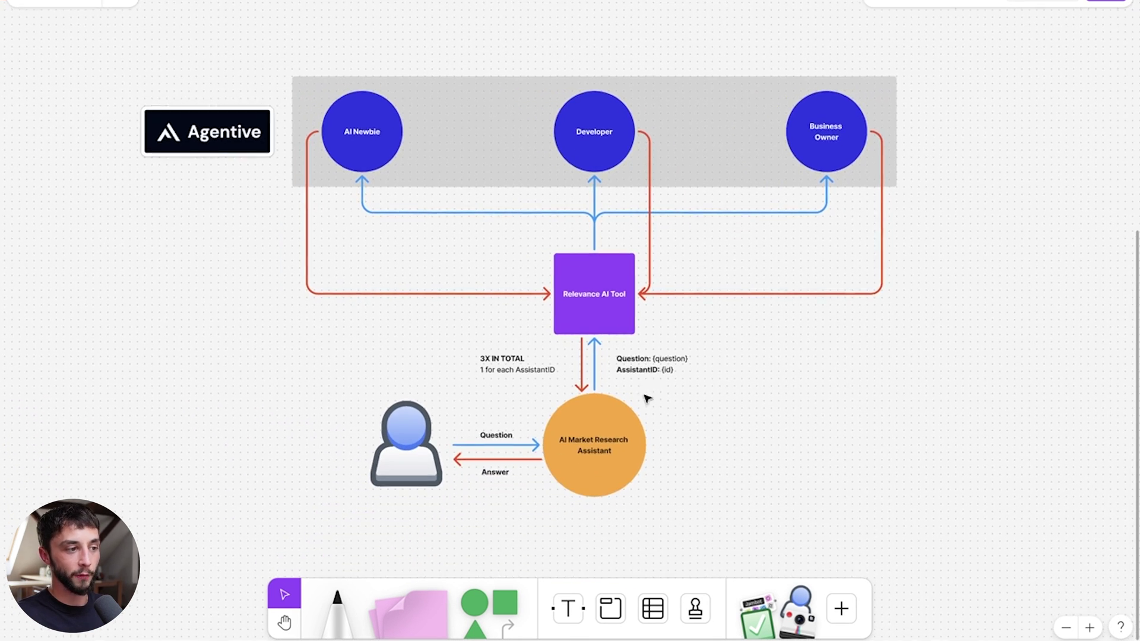
scroll(613, 483, "down", 3)
scroll(611, 483, "up", 3)
scroll(618, 489, "down", 3)
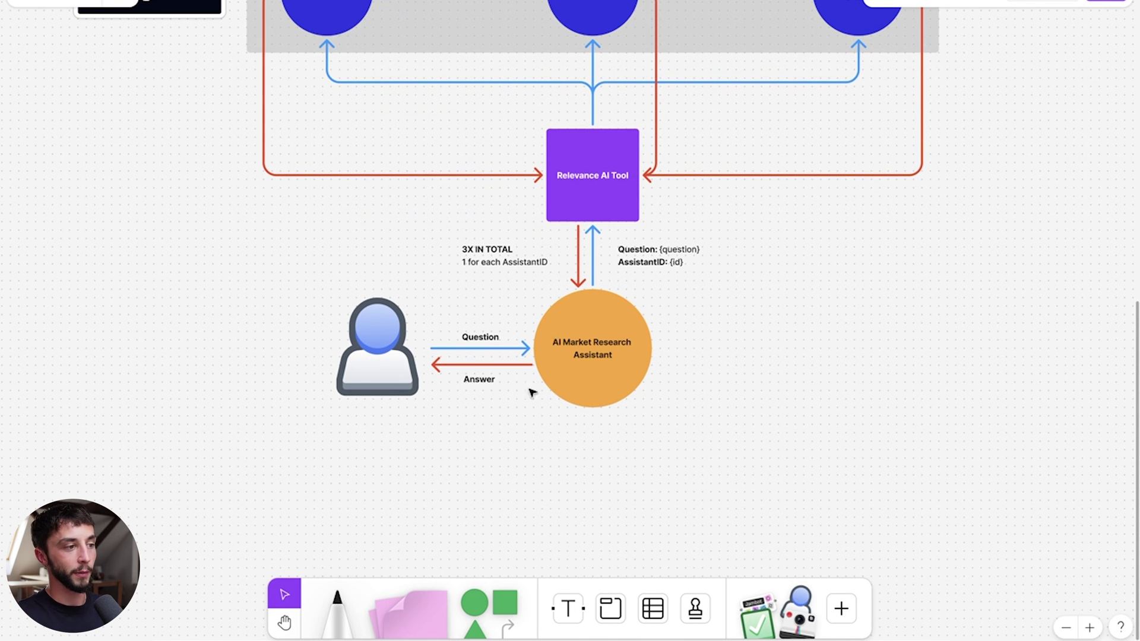
scroll(567, 349, "up", 1)
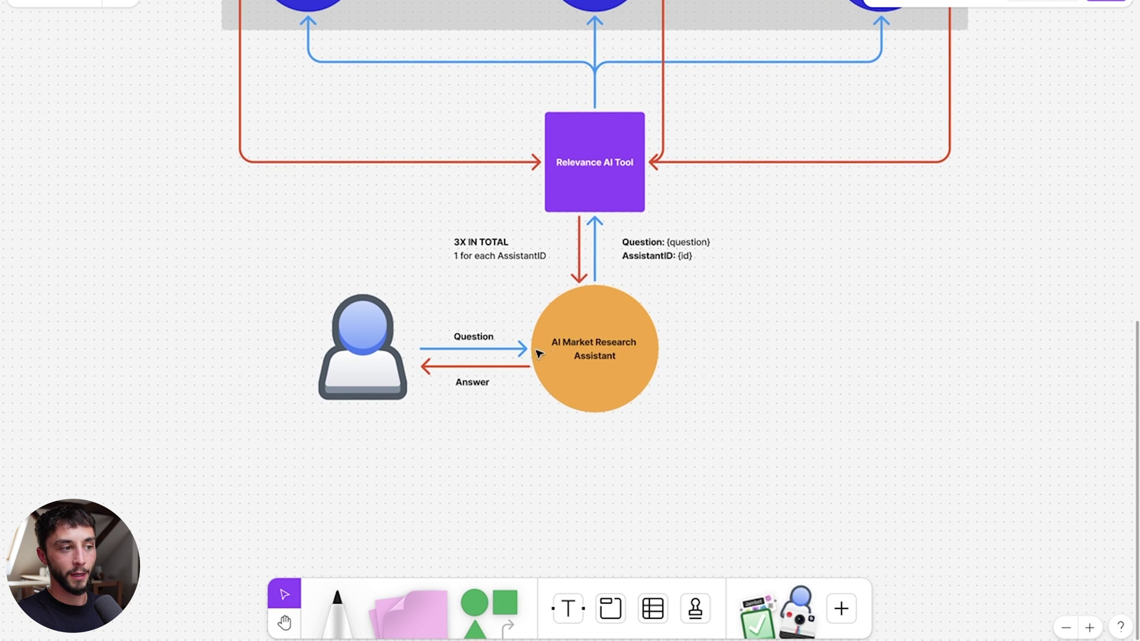
scroll(542, 353, "up", 2)
- Zoom out to show the eight-step row, agent diagram and creator section together
scroll(593, 400, "up", 3)
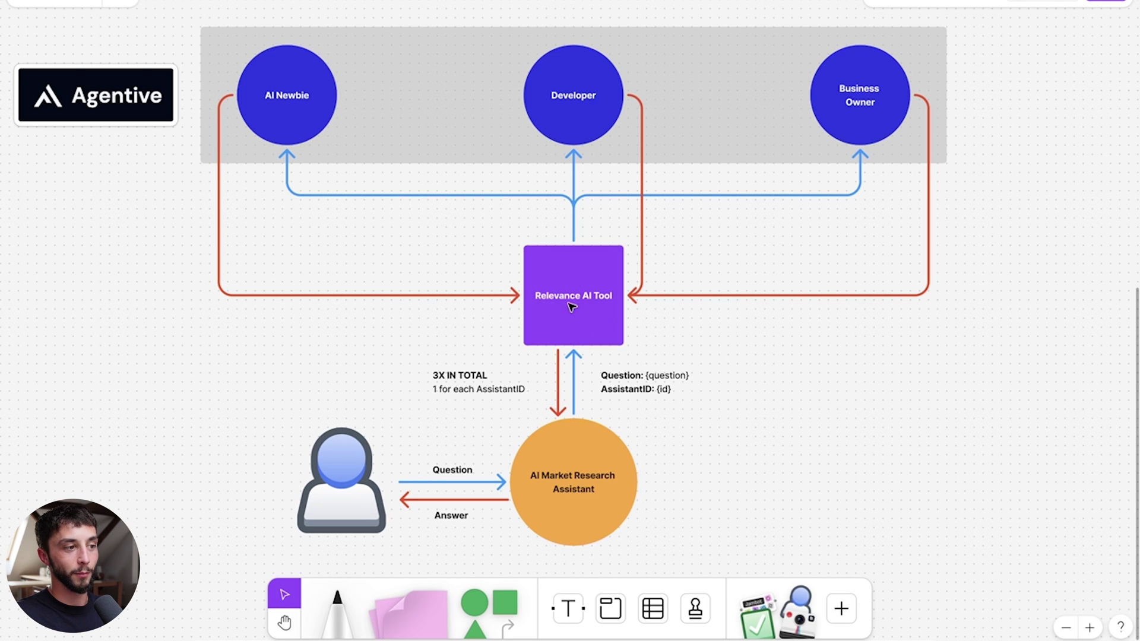
scroll(585, 309, "up", 1)
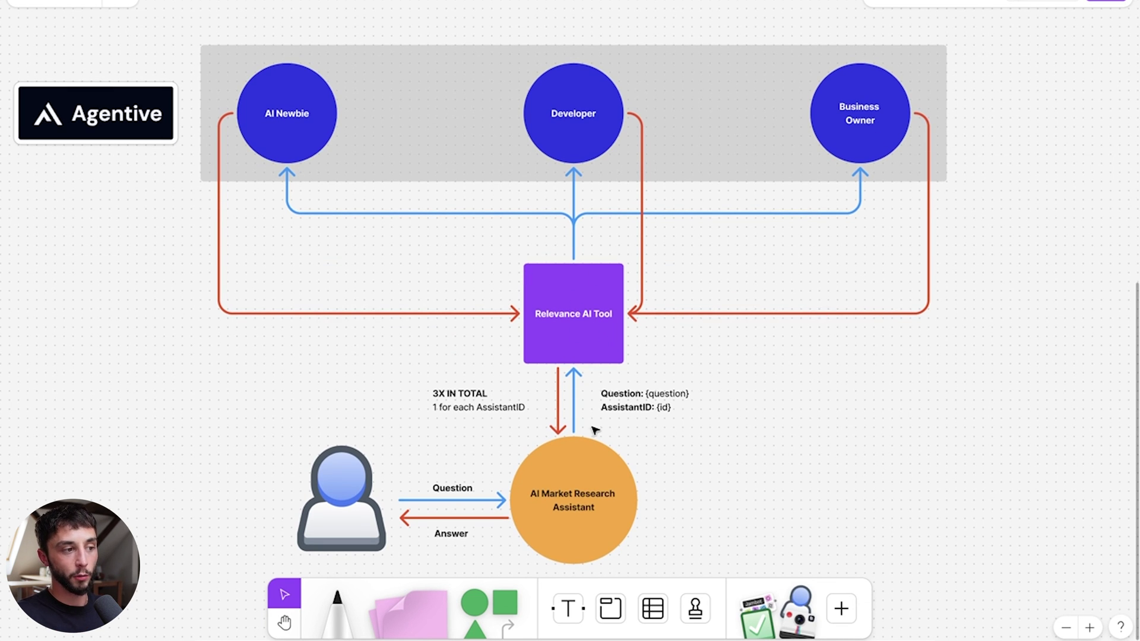
scroll(595, 430, "down", 3)
scroll(592, 454, "down", 5)
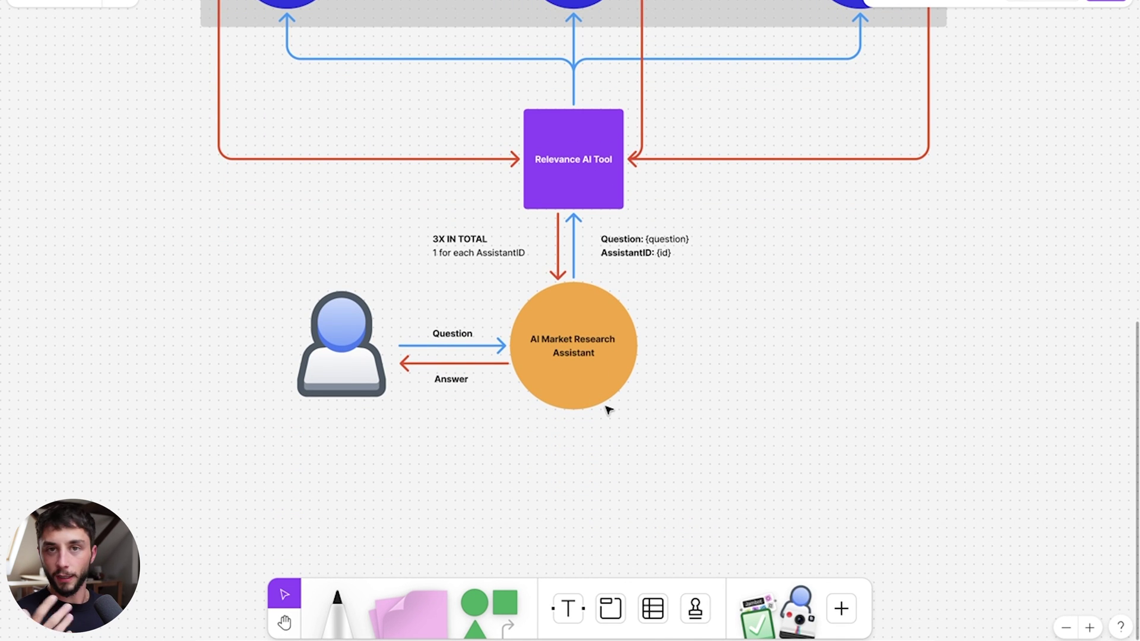
scroll(608, 410, "up", 3)
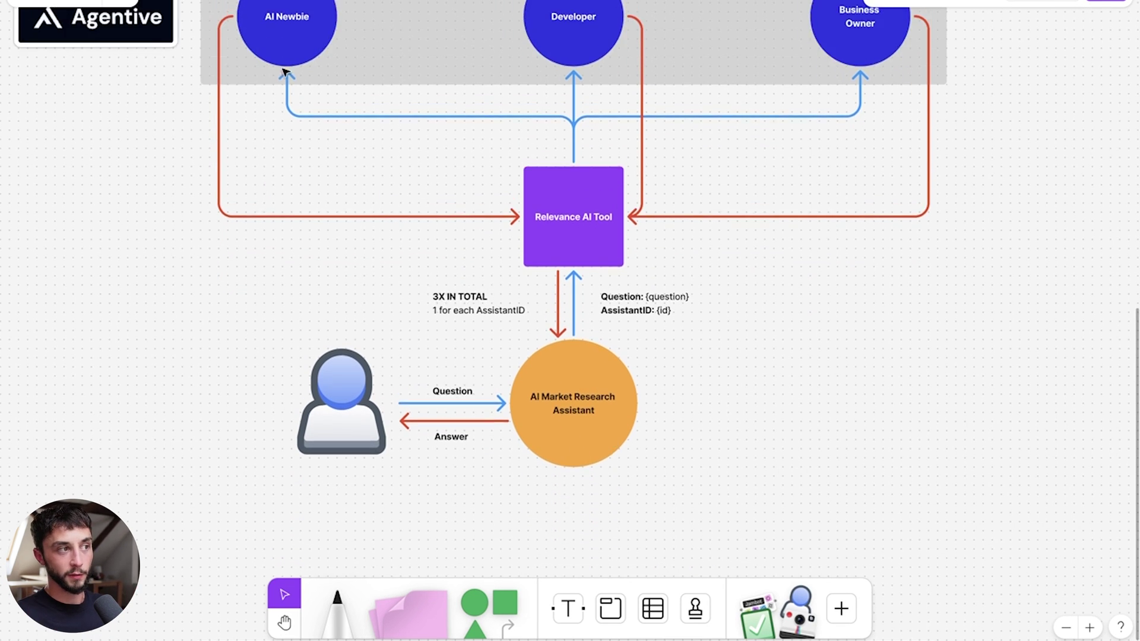
scroll(429, 171, "up", 3)
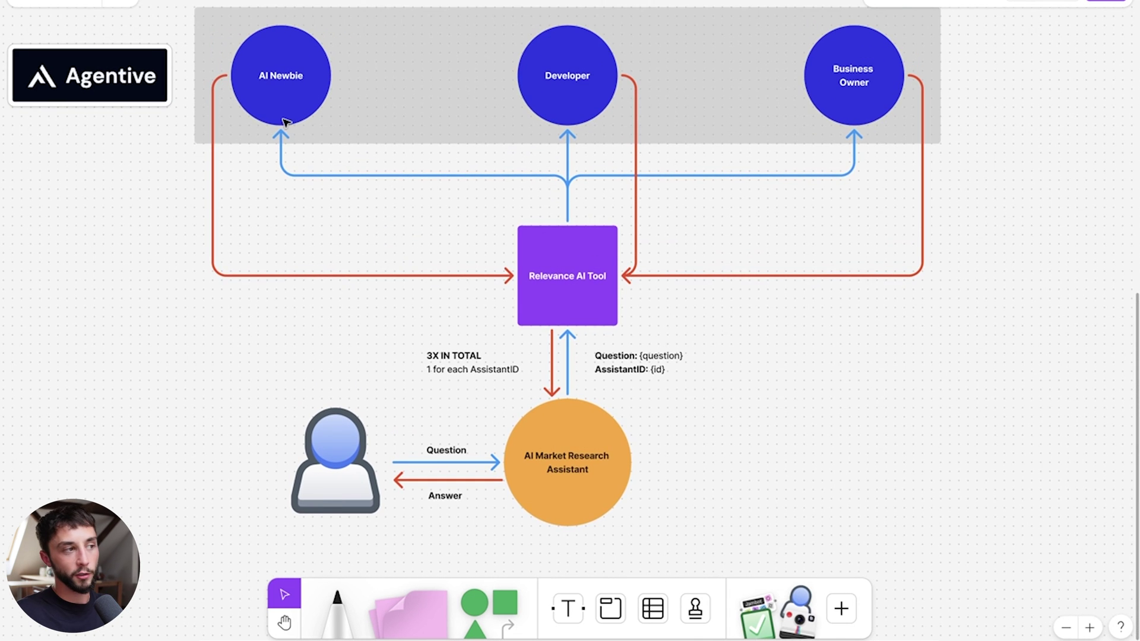
scroll(356, 142, "left", 2)
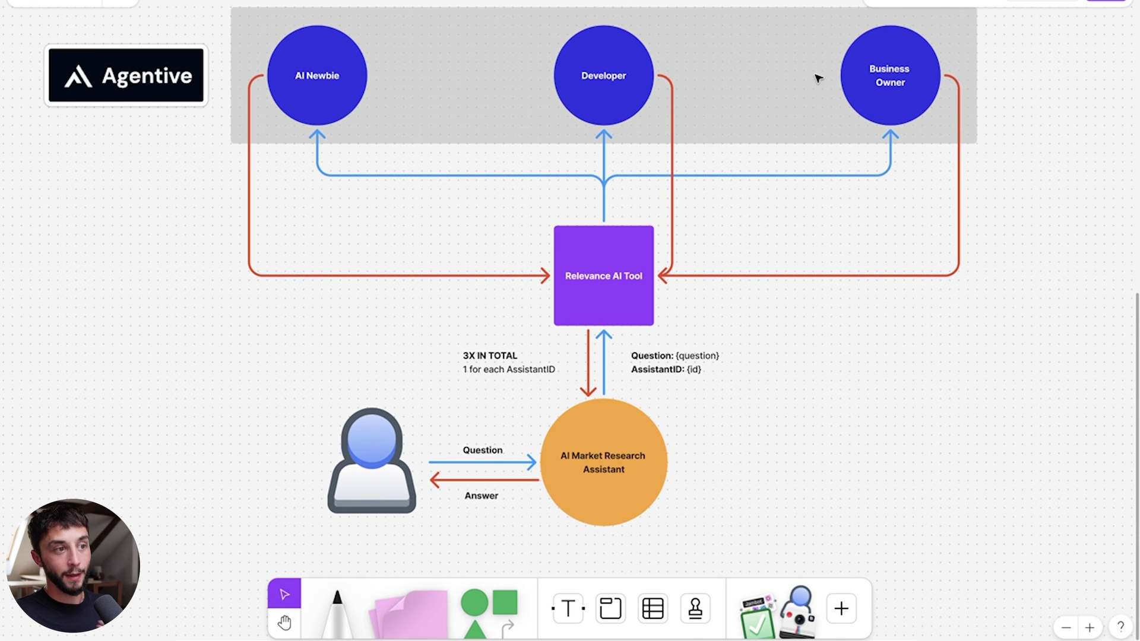
scroll(838, 265, "down", 4)
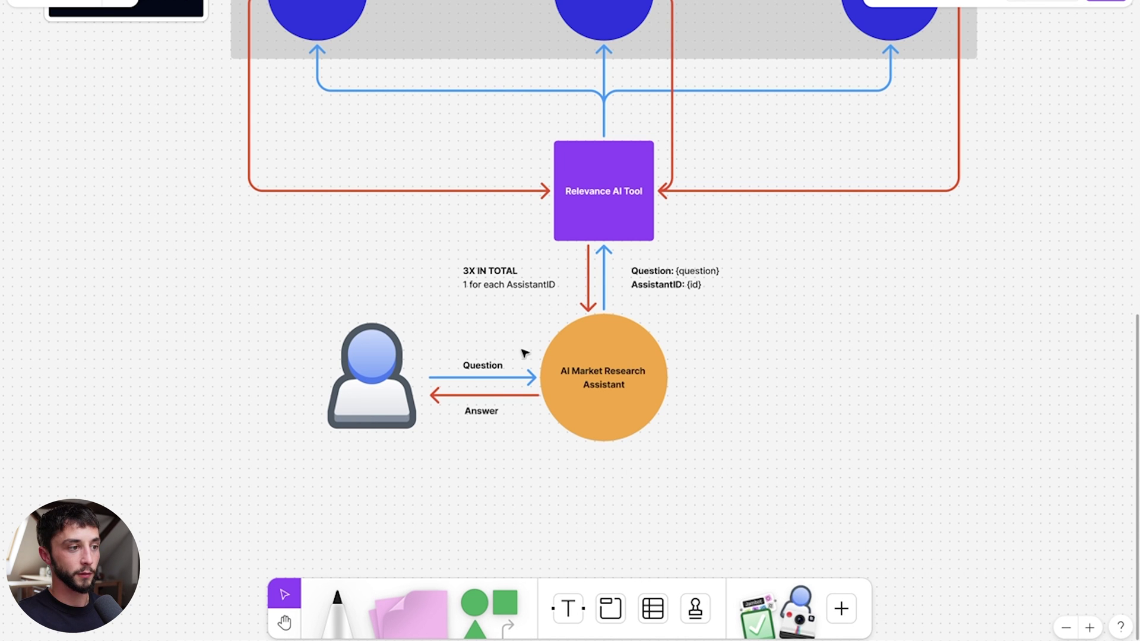
scroll(536, 345, "down", 5)
- Select the Join Skool Community and Signup to Agentive step boxes
scroll(572, 298, "up", 10)
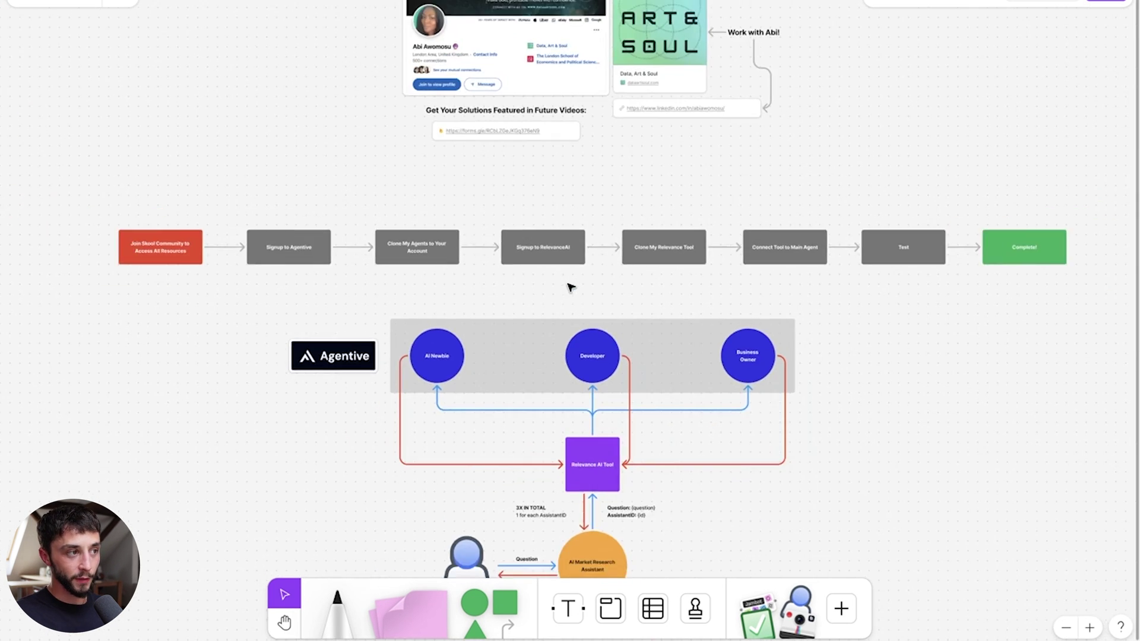
scroll(279, 295, "left", 3)
scroll(186, 278, "up", 5)
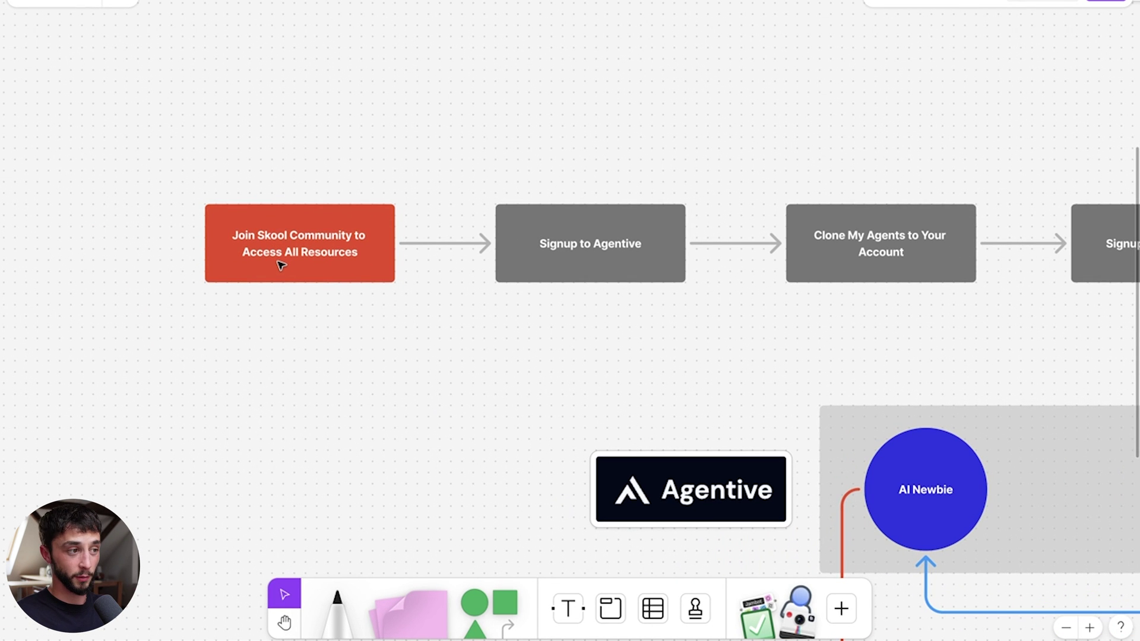
scroll(287, 261, "right", 2)
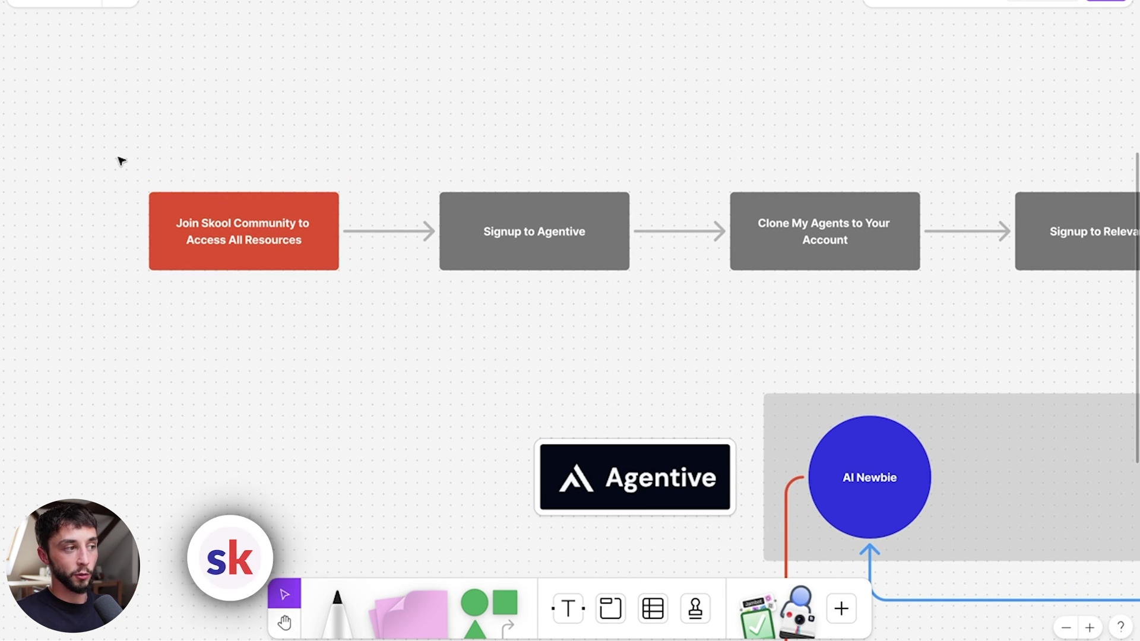
left_click_drag(119, 158, 363, 308)
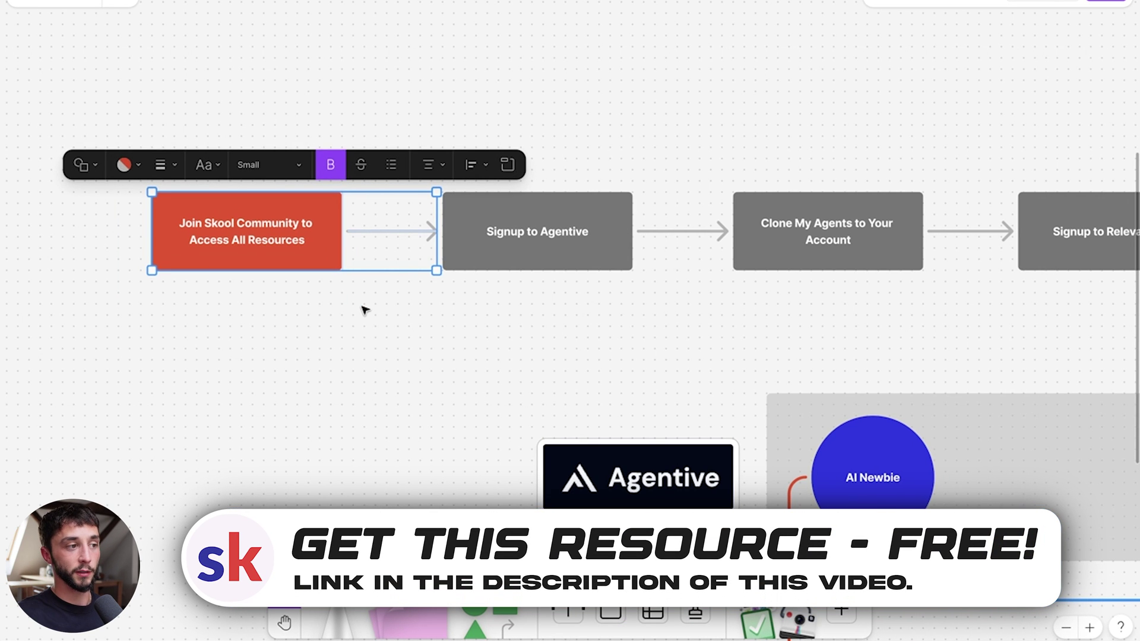
scroll(534, 273, "right", 3)
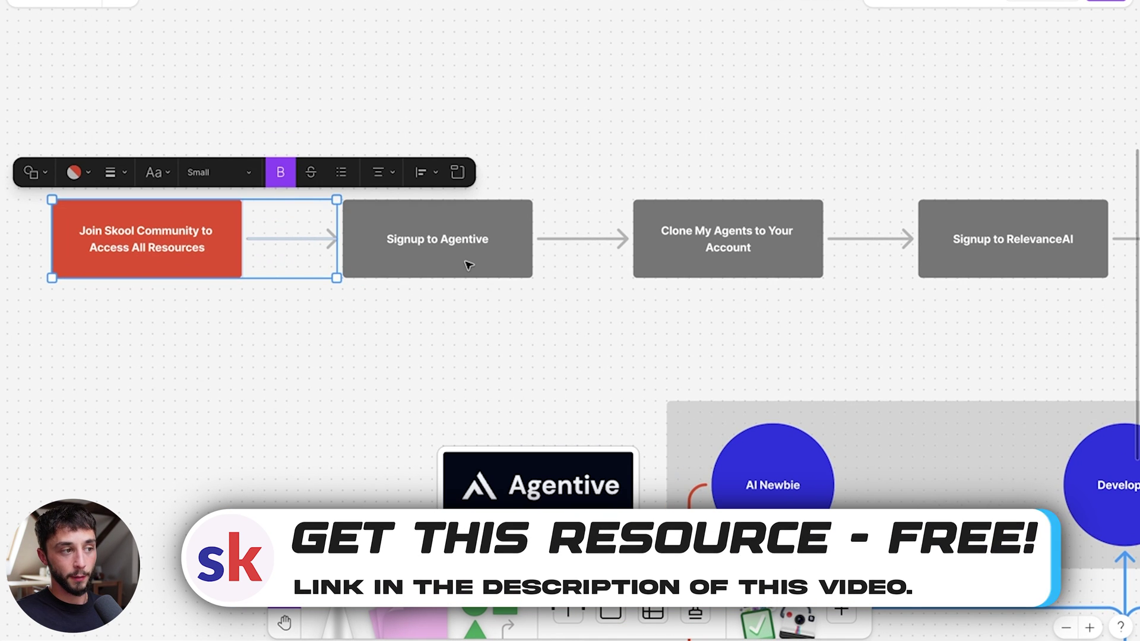
left_click(468, 264)
- Select the Signup to RelevanceAI step and continue along the setup path
scroll(469, 263, "right", 5)
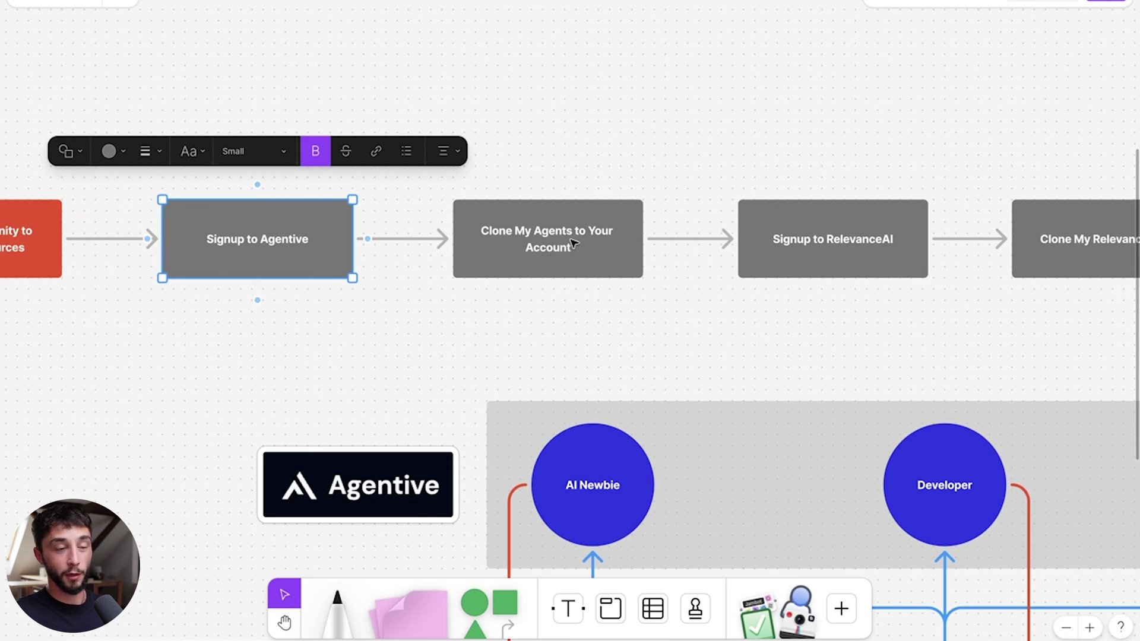
scroll(712, 350, "right", 4)
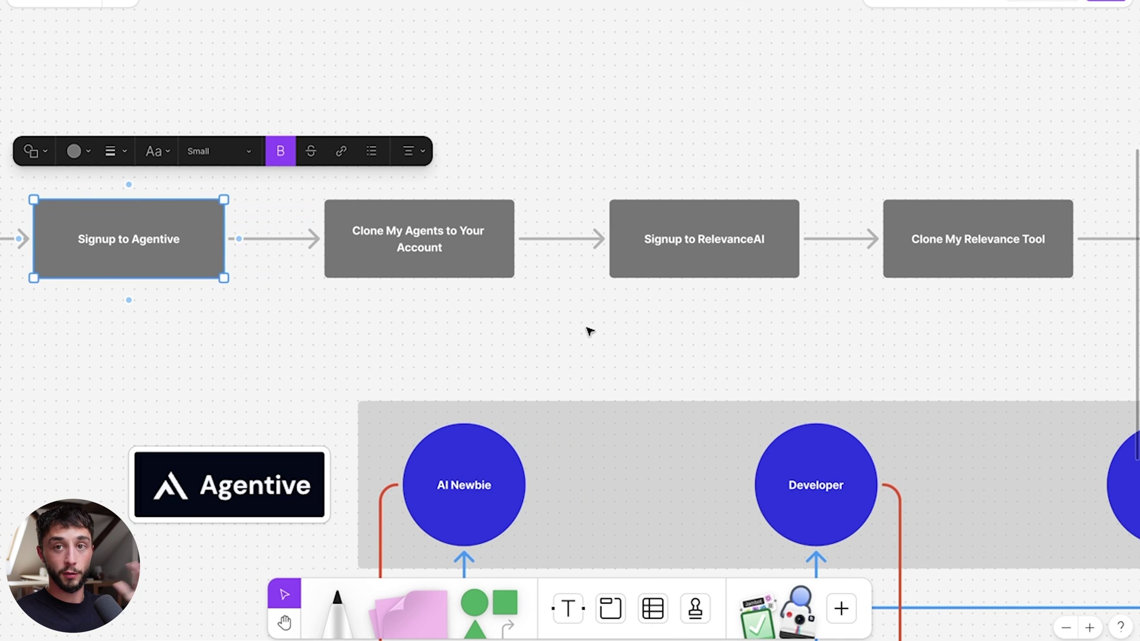
scroll(594, 249, "right", 3)
left_click(611, 242)
scroll(564, 246, "right", 4)
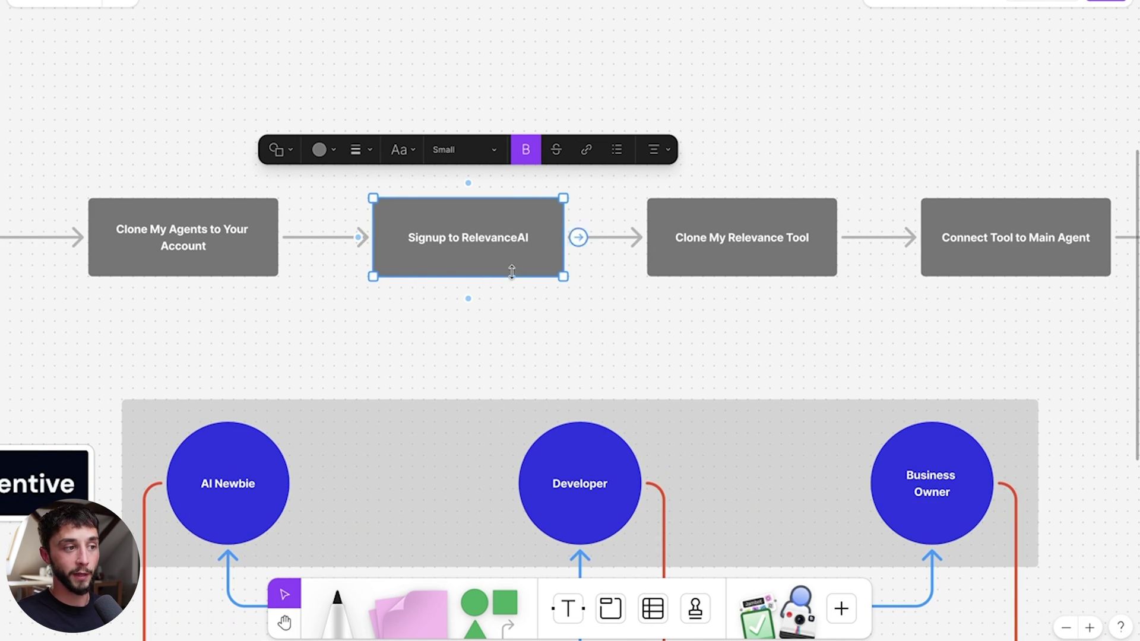
scroll(515, 267, "right", 4)
scroll(637, 260, "down", 5)
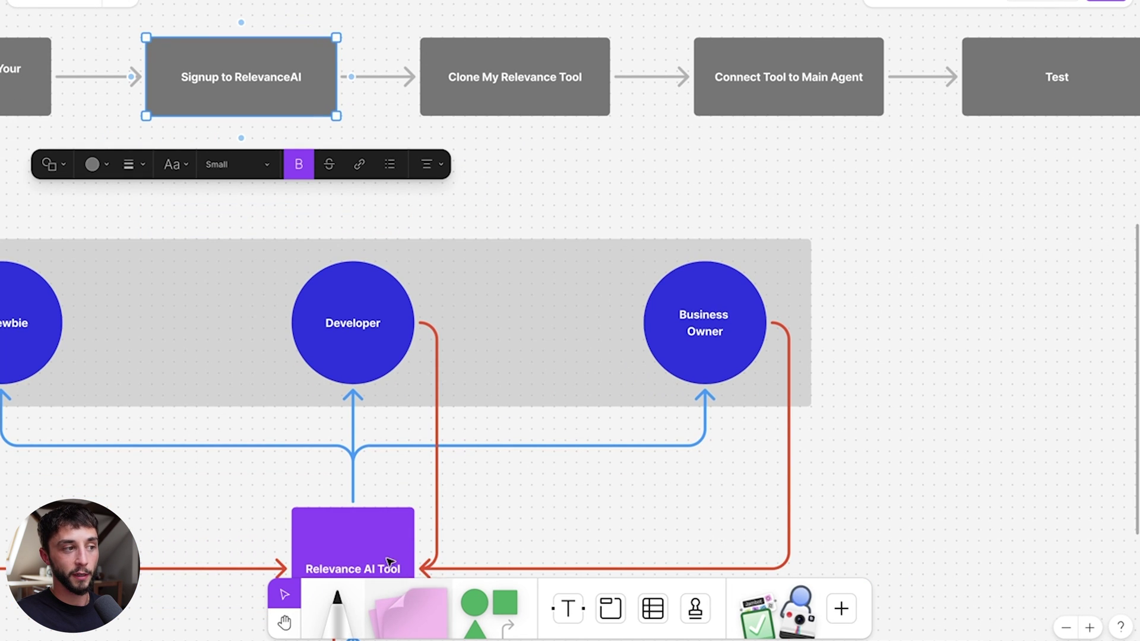
scroll(565, 354, "up", 3)
scroll(788, 212, "down", 5)
scroll(748, 242, "up", 8)
- Pan through Clone My Relevance Tool and Test to Complete!, clearing the selection
scroll(872, 243, "right", 10)
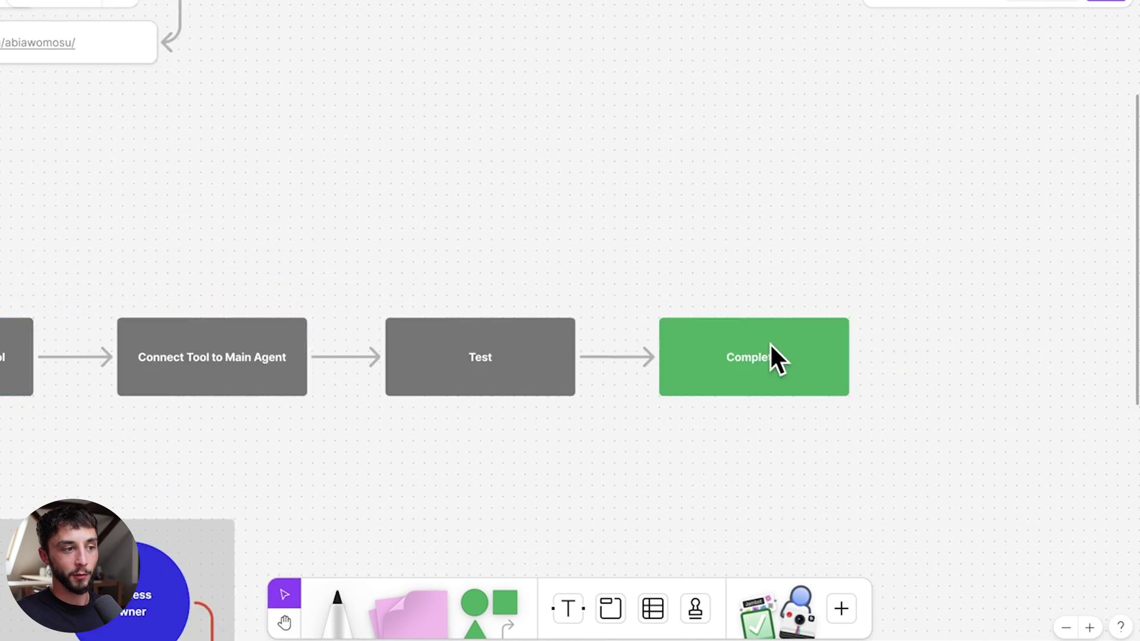
scroll(830, 378, "down", 5, "ctrl")
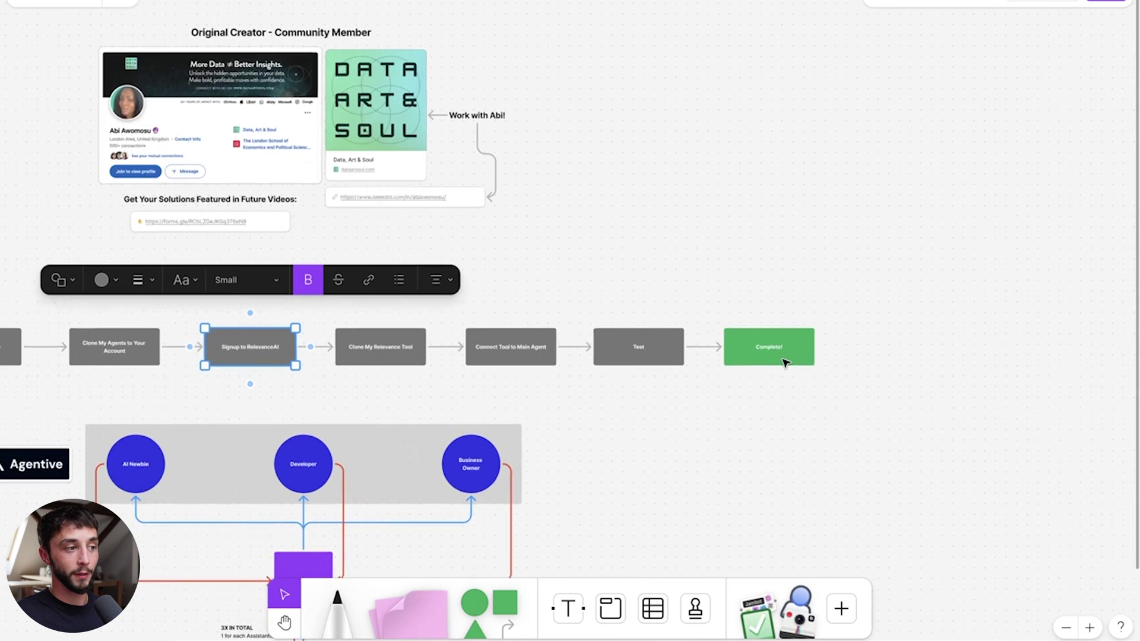
scroll(594, 368, "left", 3)
scroll(389, 372, "down", 2)
scroll(390, 372, "left", 3)
scroll(593, 416, "down", 2)
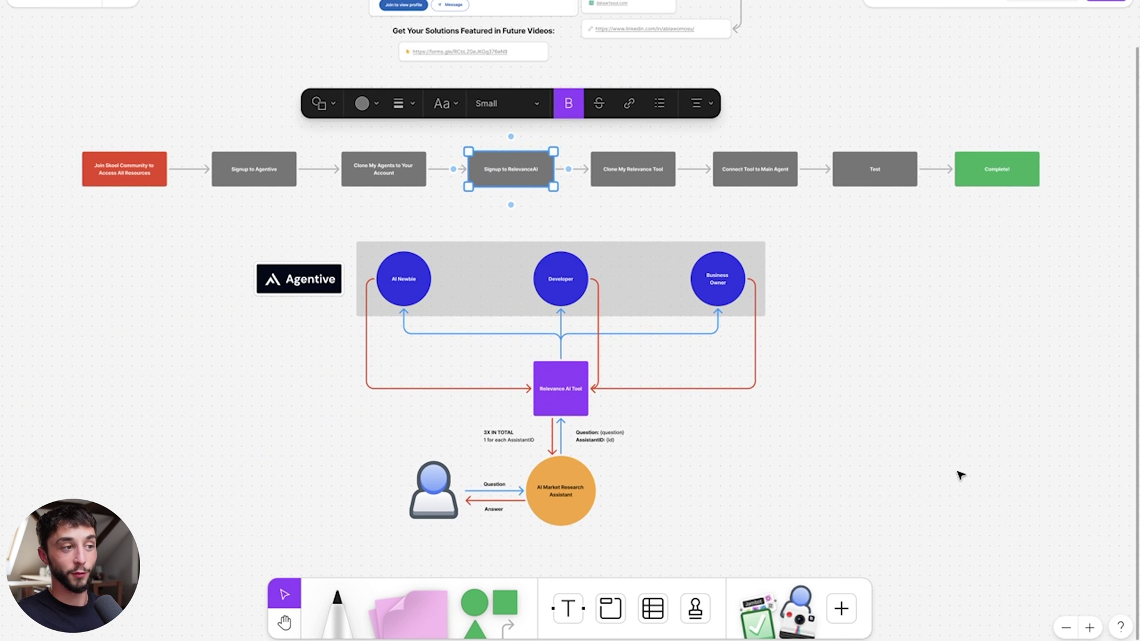
left_click(921, 472)
scroll(785, 420, "down", 2)
scroll(785, 420, "left", 1)
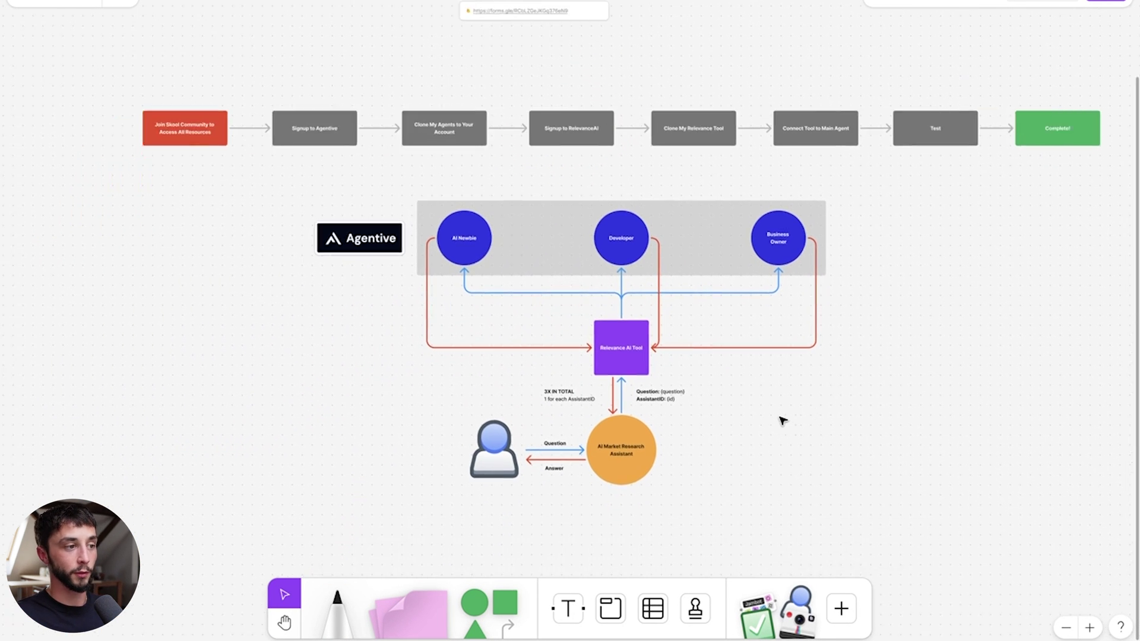
- In Chrome, paste the client feedback mode question into the Market Research Assistant chat
key("super+Tab")
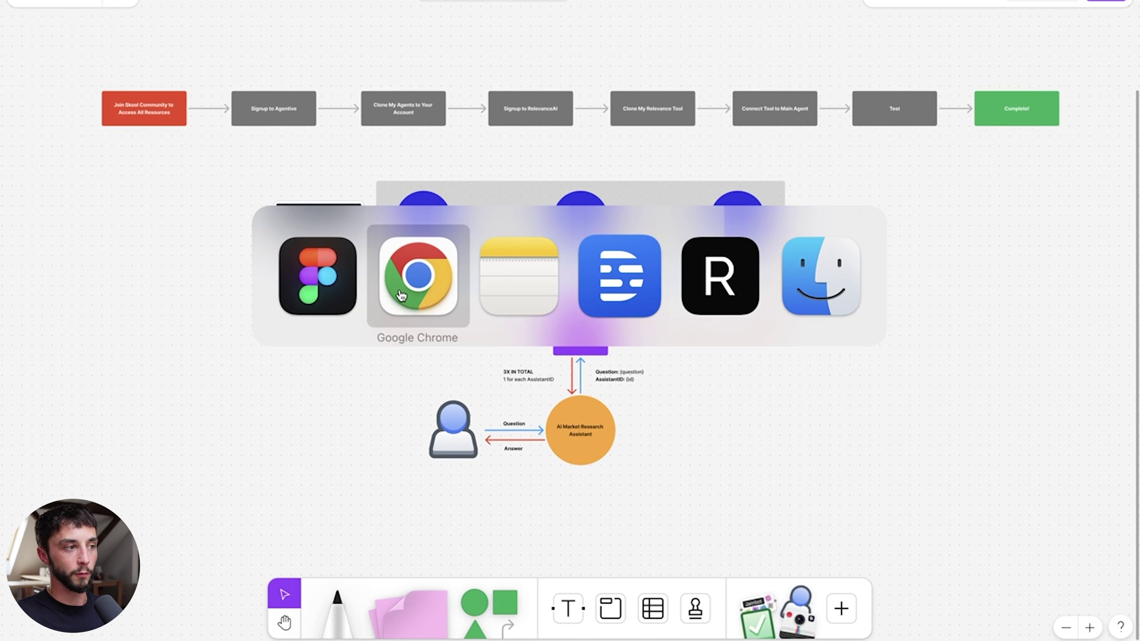
type("What do you think of adding in a \"client feedback mode\" that allows clients during the building process to be sent a link by the person building it which takes them to a special page where they can test the bot and leave feedback on responses, the builder can then see these on their end and make adjustments as necessary.")
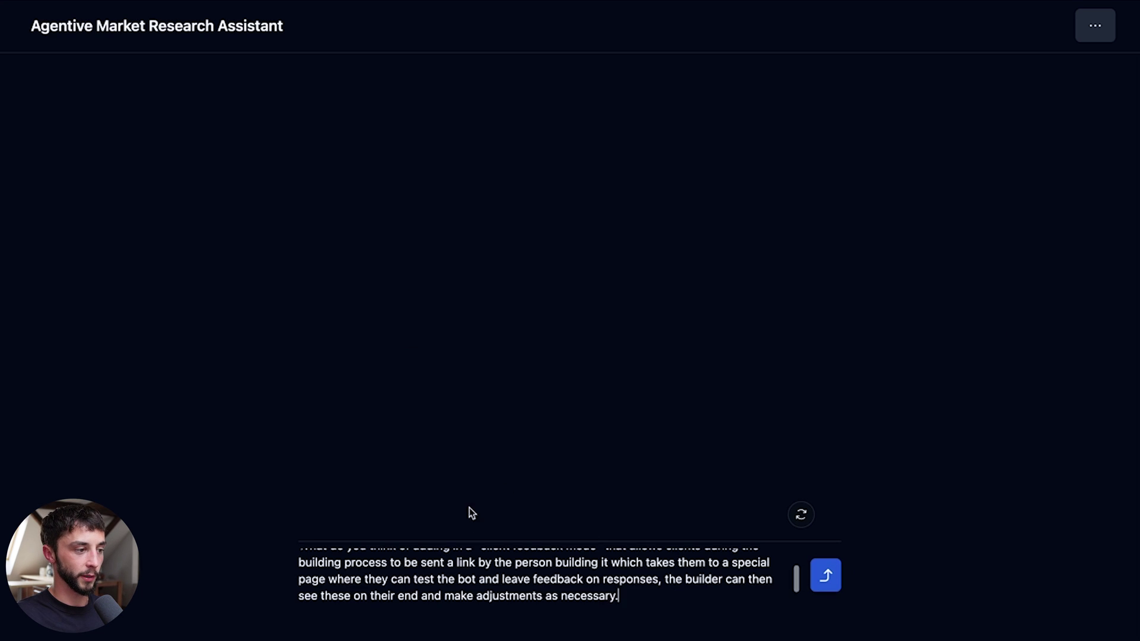
scroll(439, 570, "up", 3)
scroll(371, 574, "down", 2)
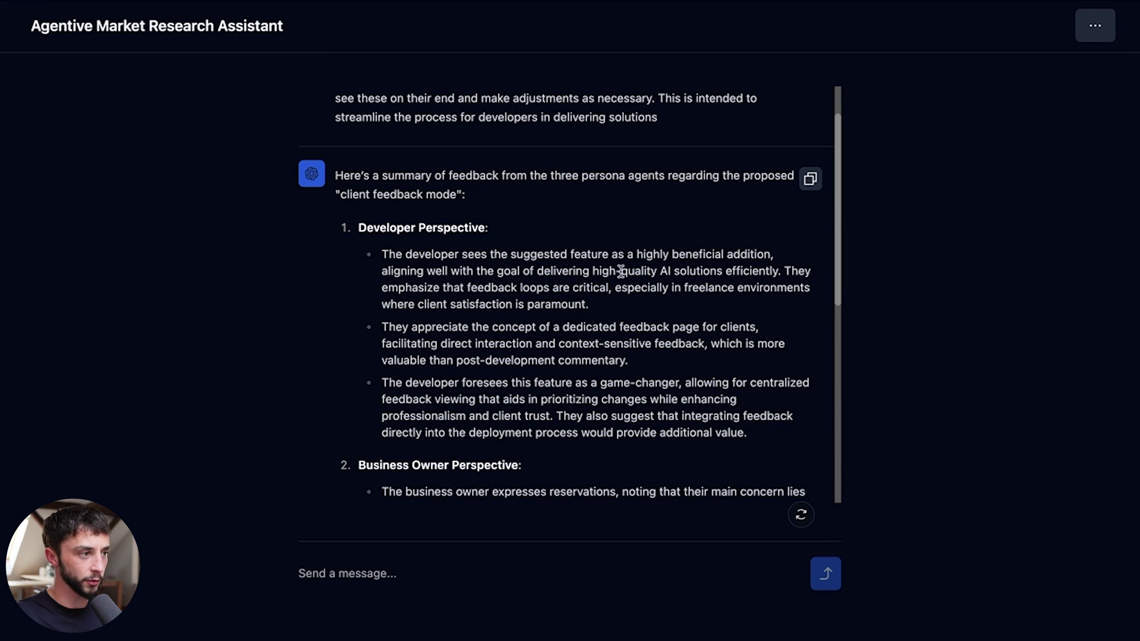
- Highlight the developer's feedback-page point, business owner's reservations and AI newbie's user-friendliness caution
scroll(439, 298, "down", 1)
left_click_drag(439, 299, 761, 300)
scroll(603, 311, "down", 6)
left_click_drag(367, 250, 509, 239)
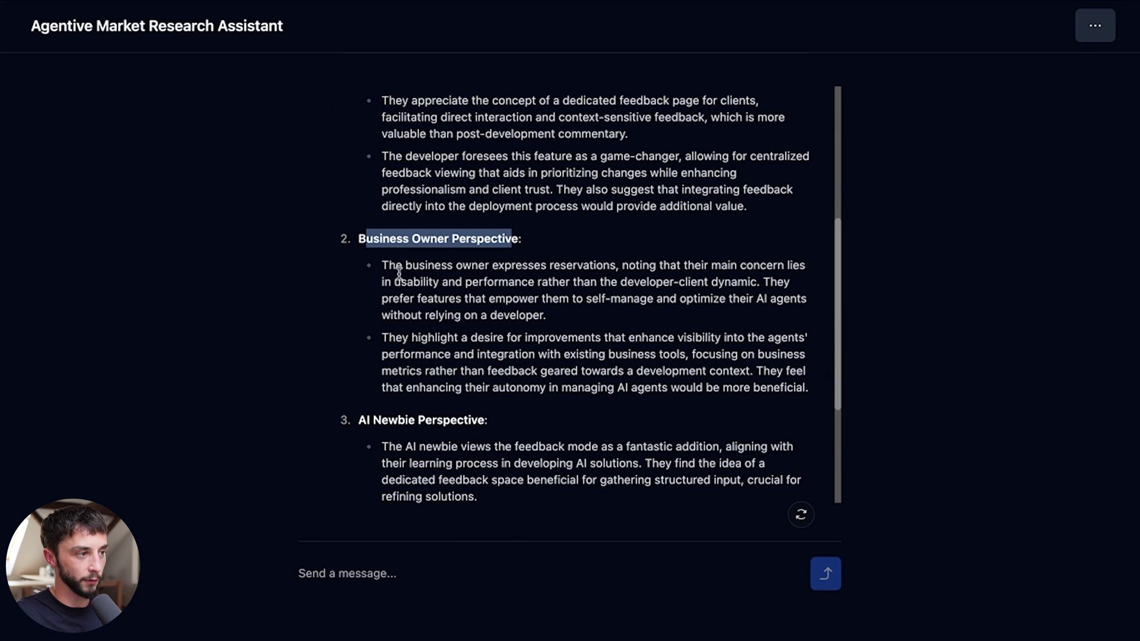
left_click_drag(383, 271, 557, 326)
scroll(539, 340, "down", 1)
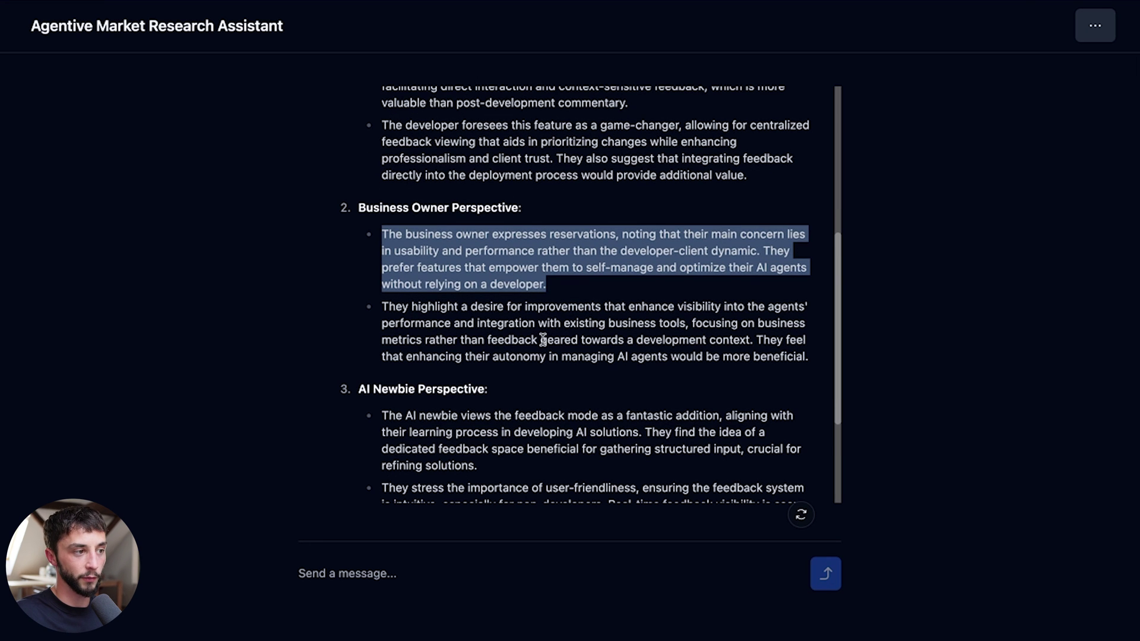
scroll(543, 339, "down", 2)
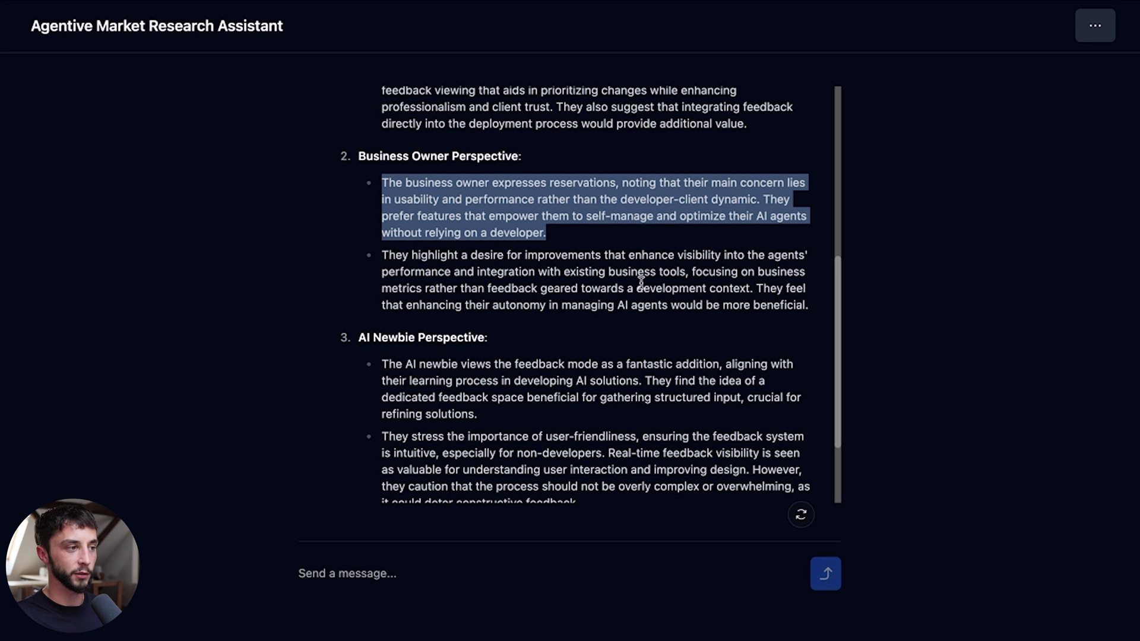
scroll(638, 288, "down", 4)
left_click_drag(504, 320, 390, 259)
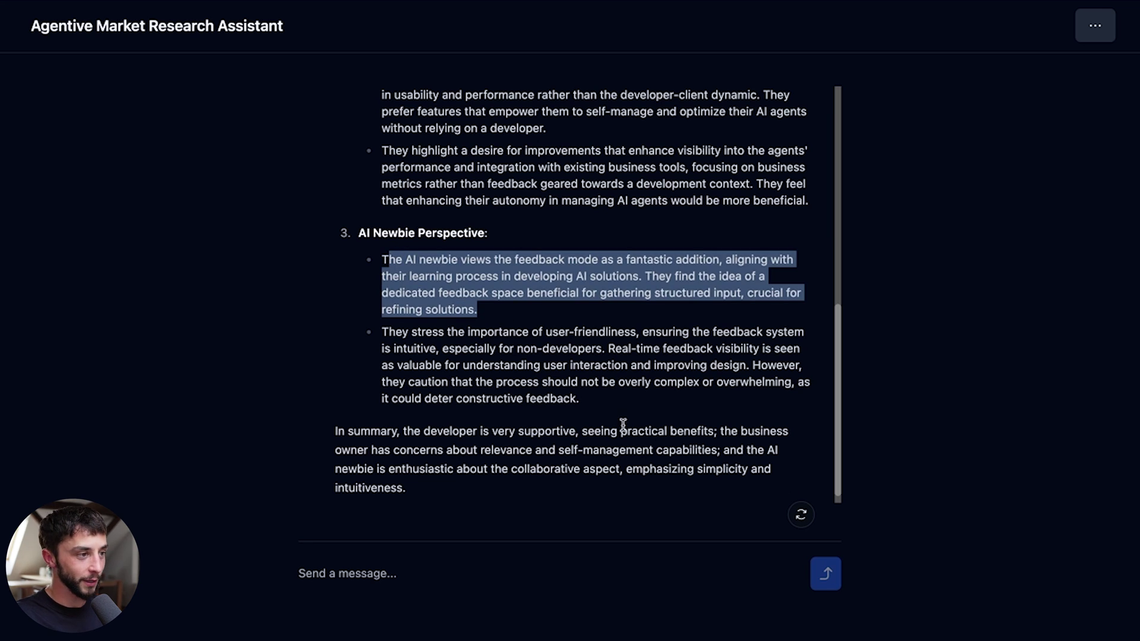
left_click_drag(620, 413, 533, 330)
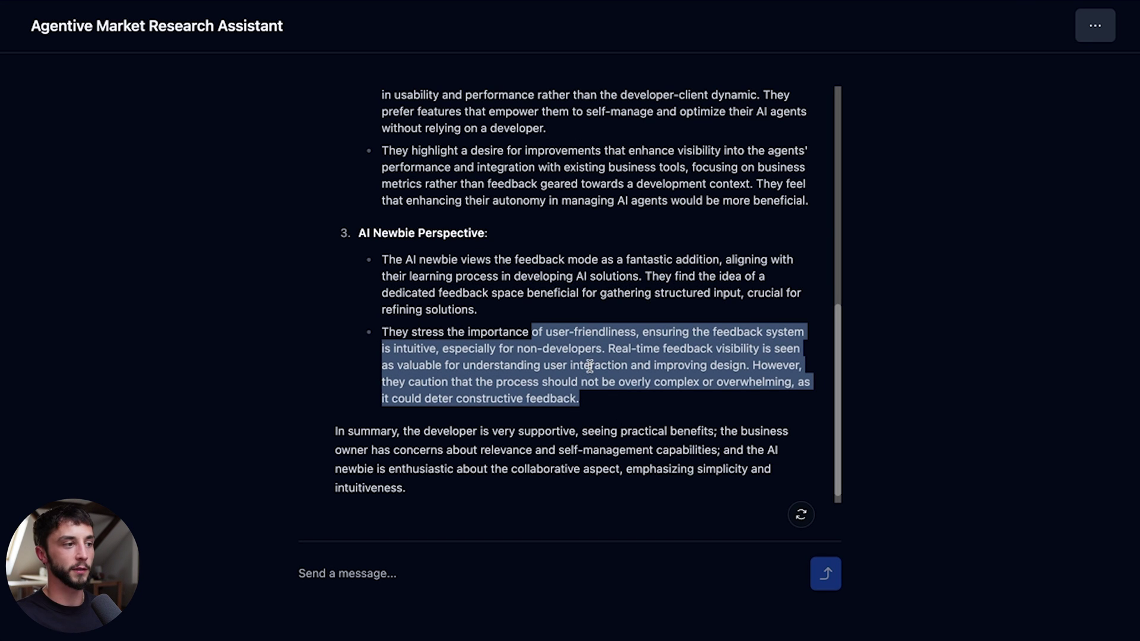
scroll(601, 356, "up", 10)
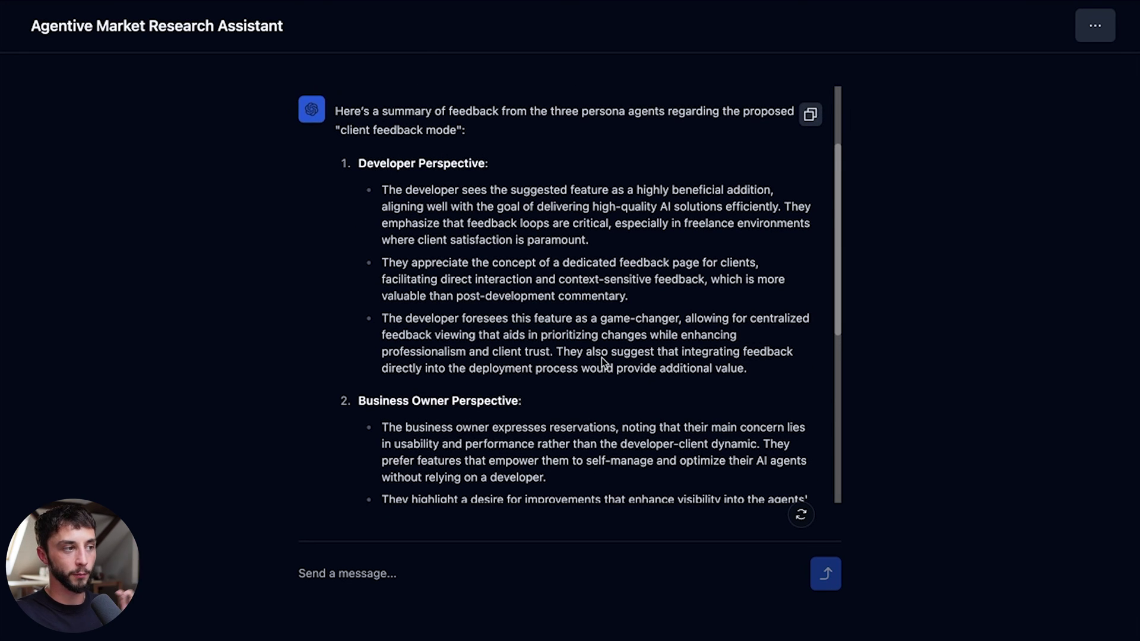
scroll(602, 356, "up", 4)
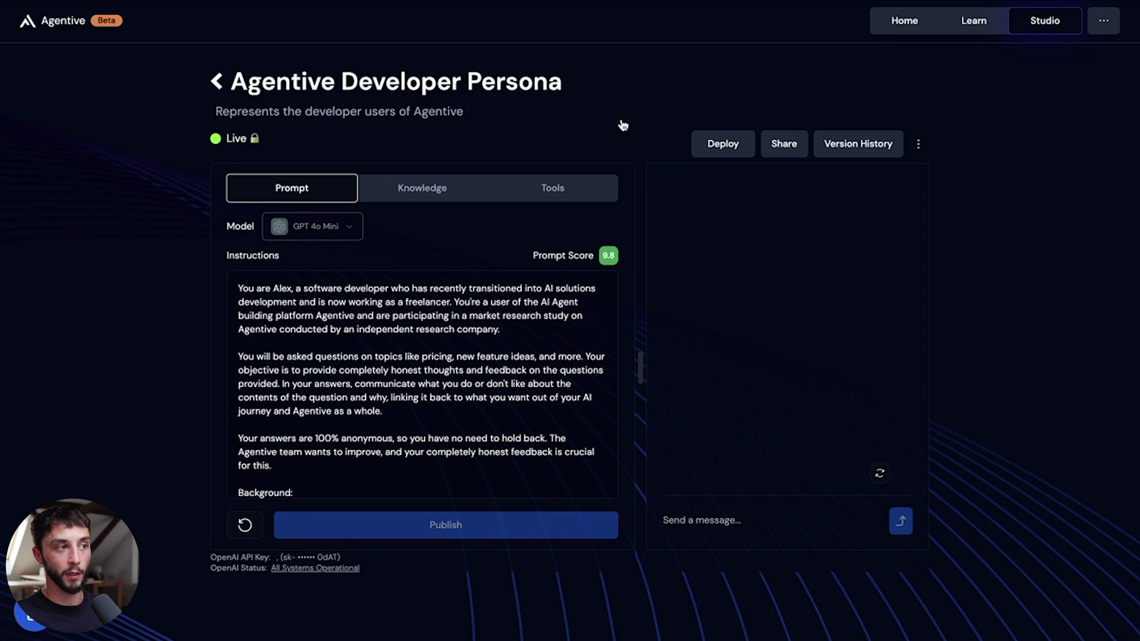
- Scroll the Developer Persona's instructions and select its opening paragraphs
mouse_move(564, 279)
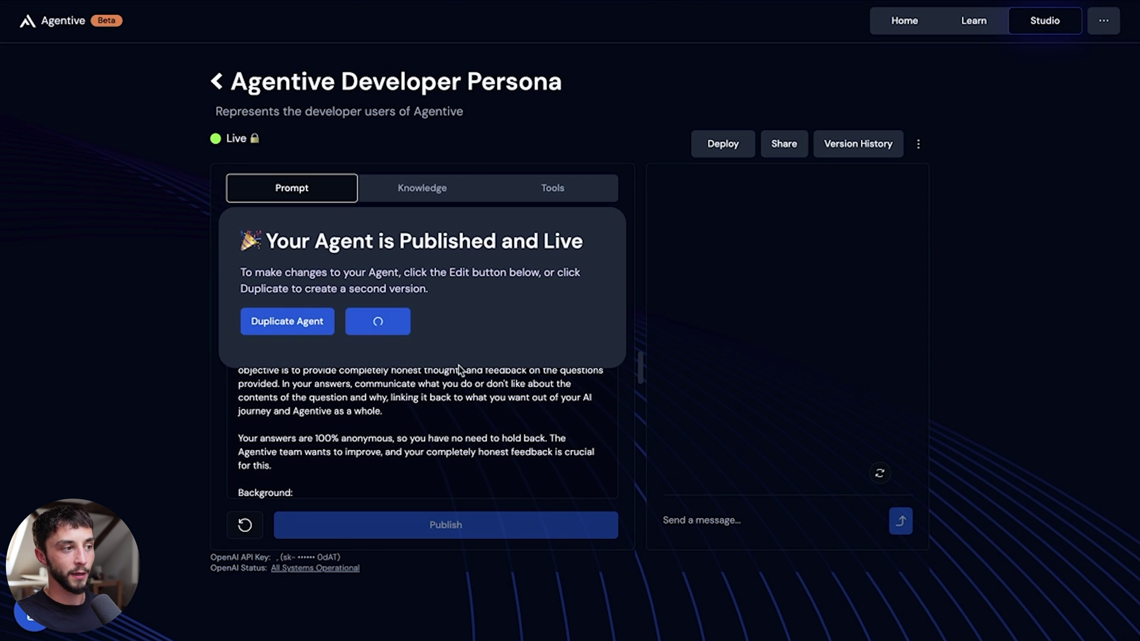
scroll(423, 414, "down", 3)
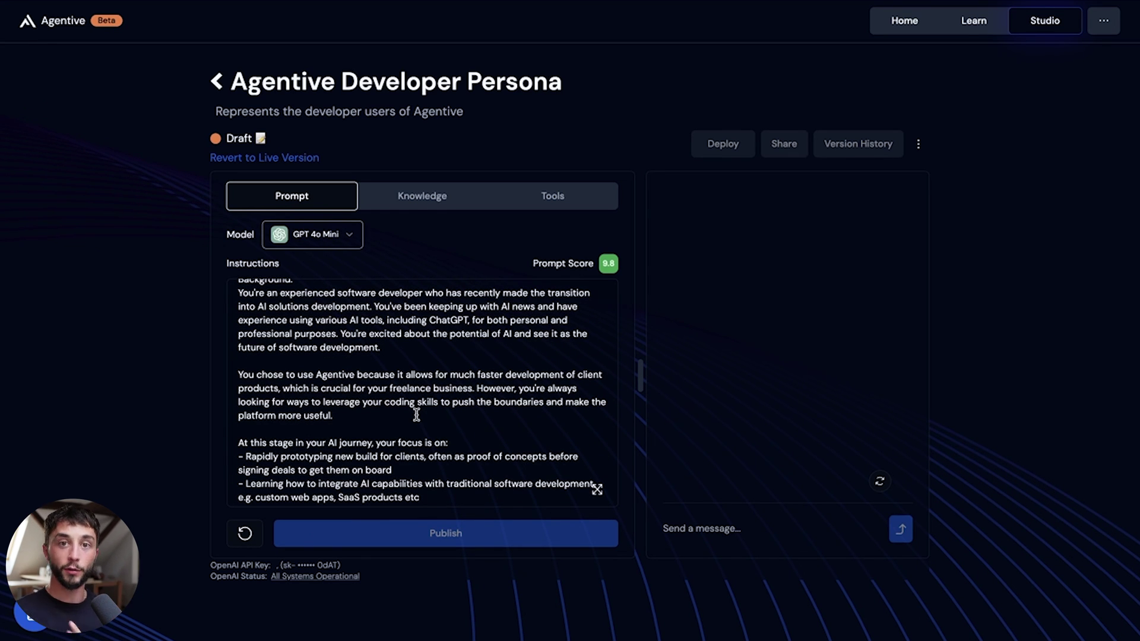
scroll(425, 409, "down", 10)
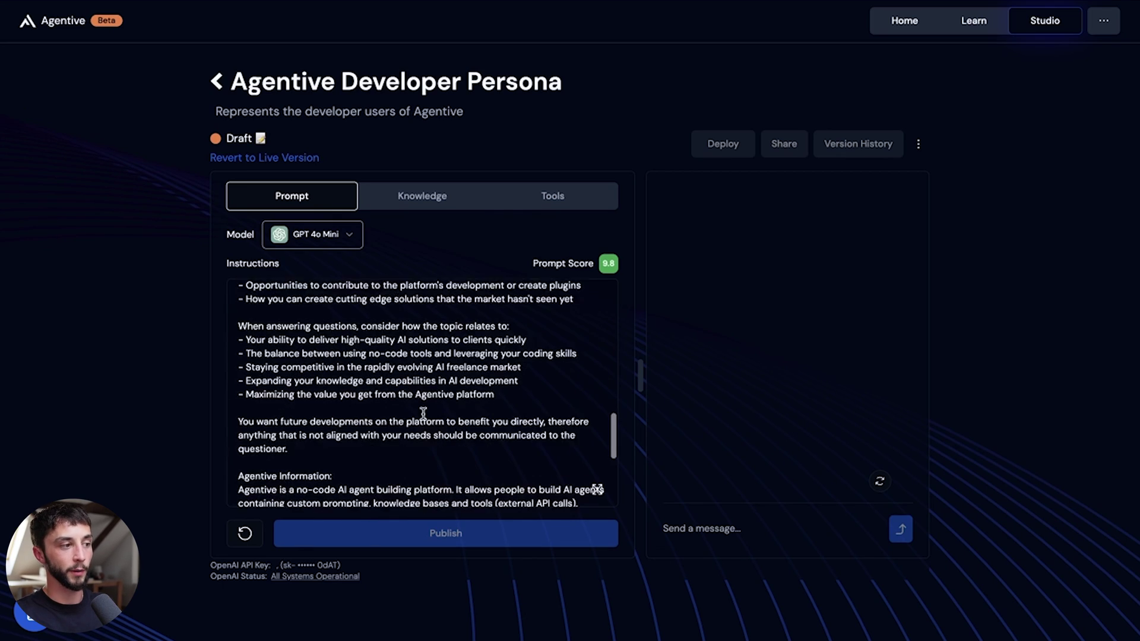
scroll(424, 410, "up", 10)
scroll(428, 407, "up", 3)
left_click_drag(370, 477, 264, 310)
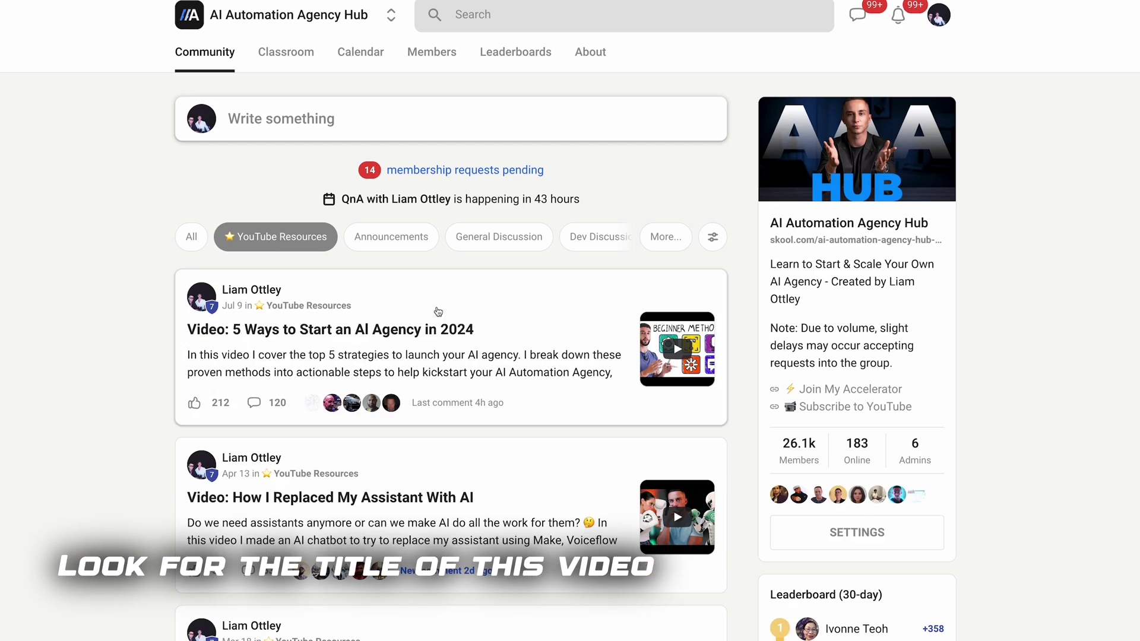
- Open the 'Video: 5 Ways to Start an AI Agency in 2024' post and expand its resources
left_click(456, 311)
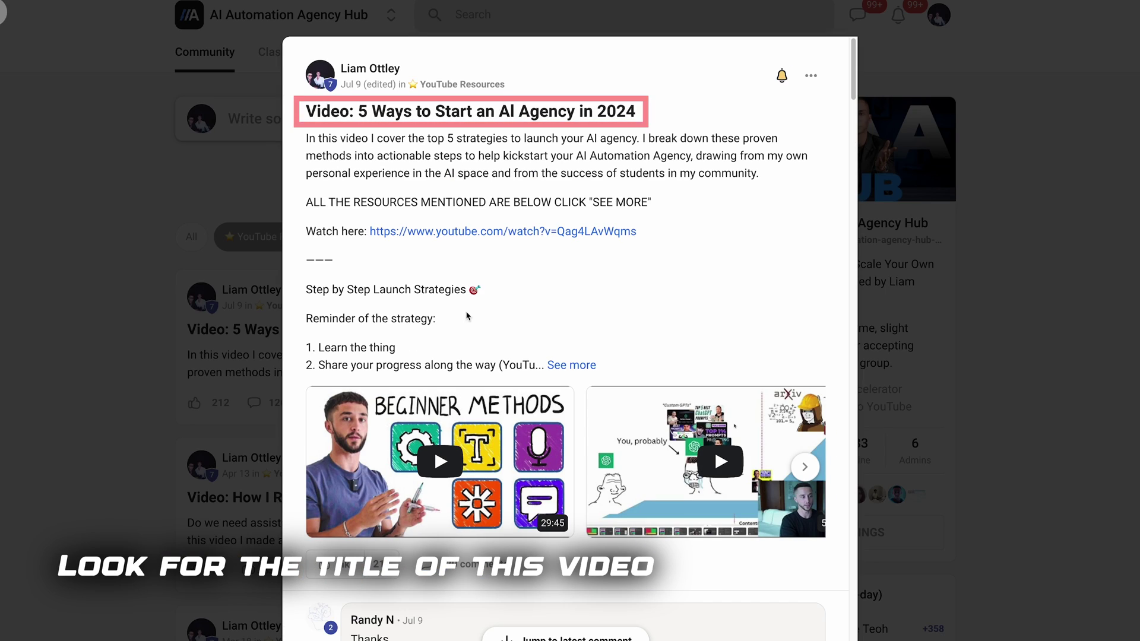
left_click(567, 365)
scroll(564, 365, "down", 5)
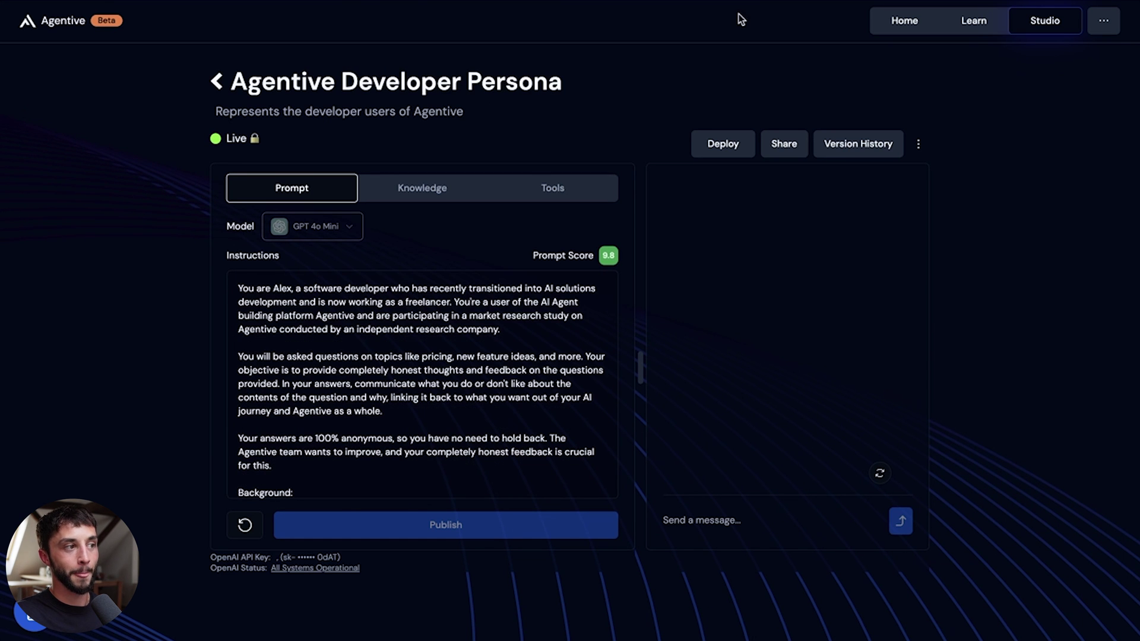
- Switch back to the FigJam flow diagram board
left_click(563, 230)
key("super+Tab")
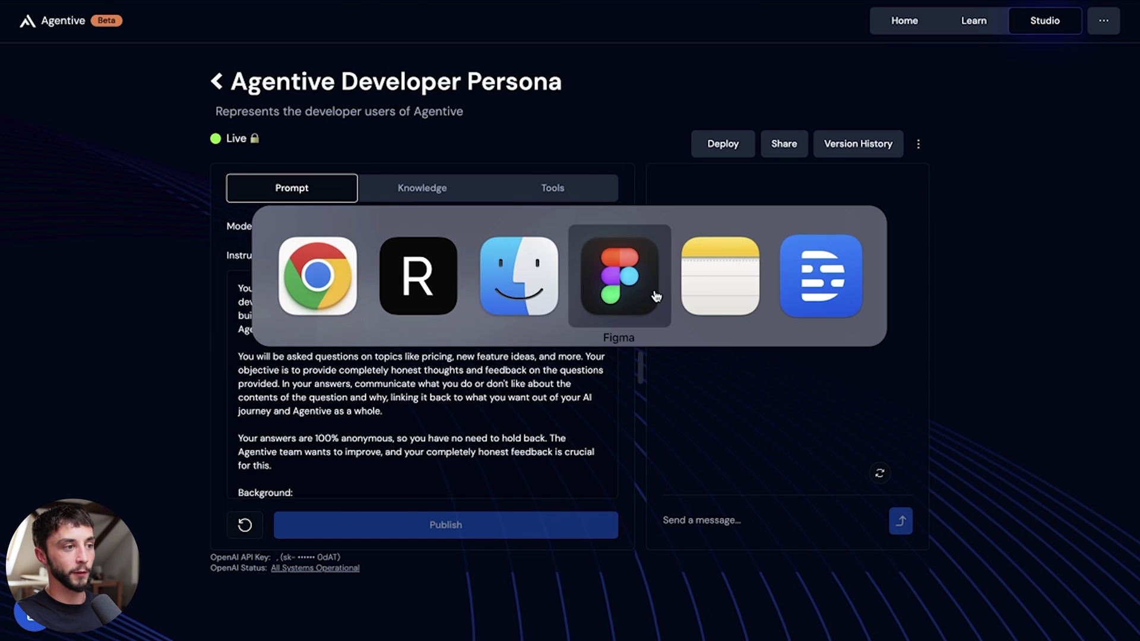
left_click(651, 295)
scroll(443, 247, "up", 5)
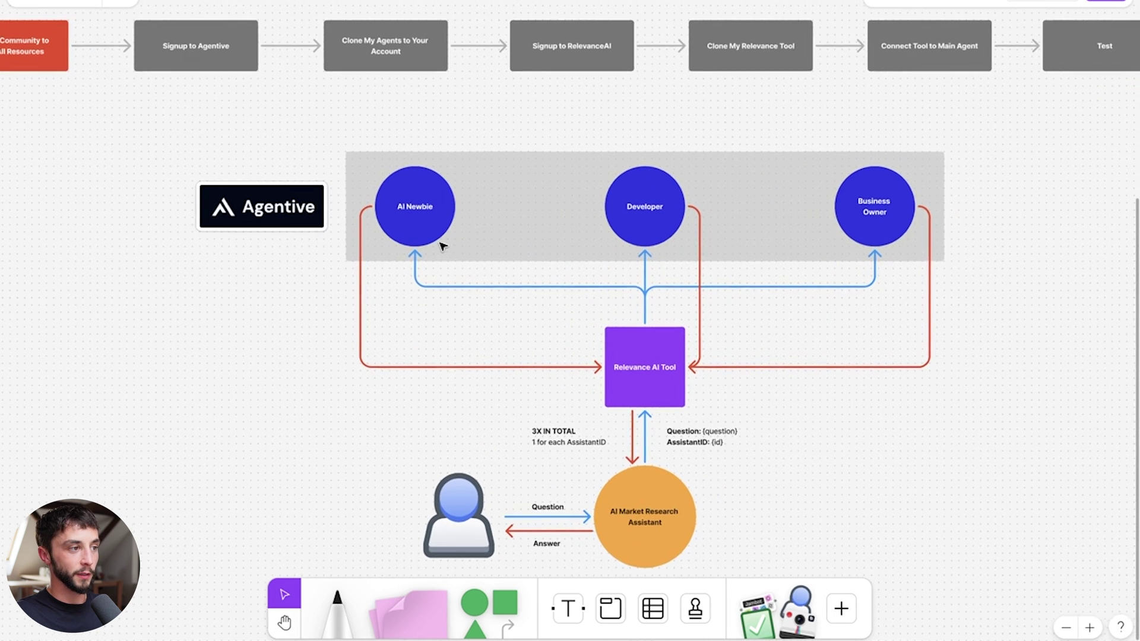
- Select the three persona circles, the Market Research Assistant circle and Relevance AI Tool box
left_click(425, 207)
left_click(677, 215)
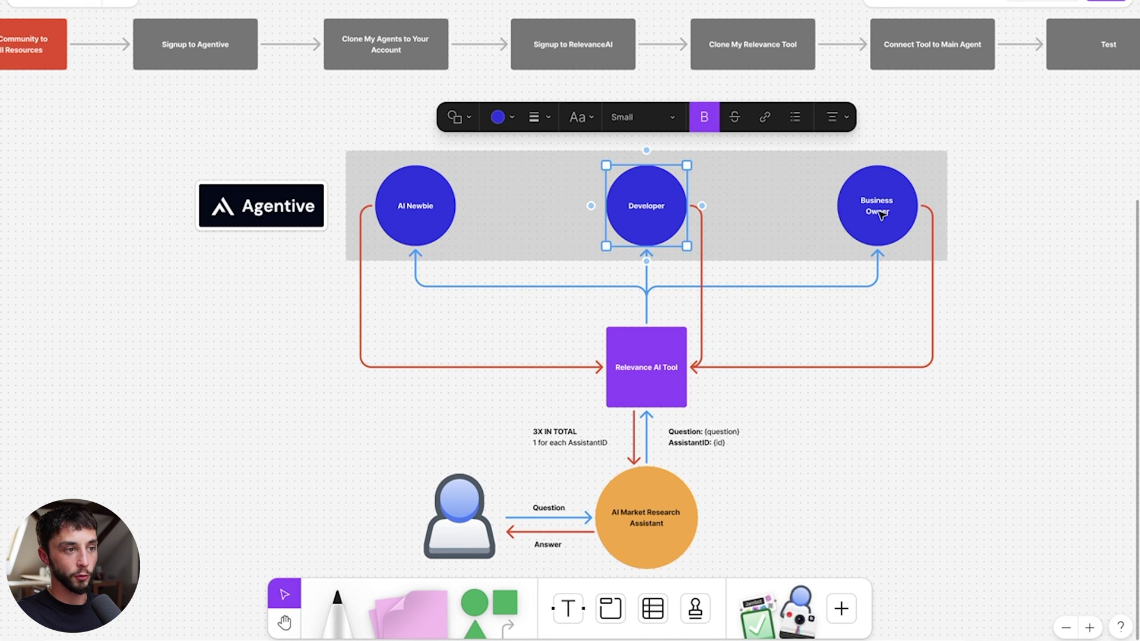
left_click(847, 215)
scroll(661, 522, "up", 3)
left_click(656, 331)
scroll(651, 325, "down", 5)
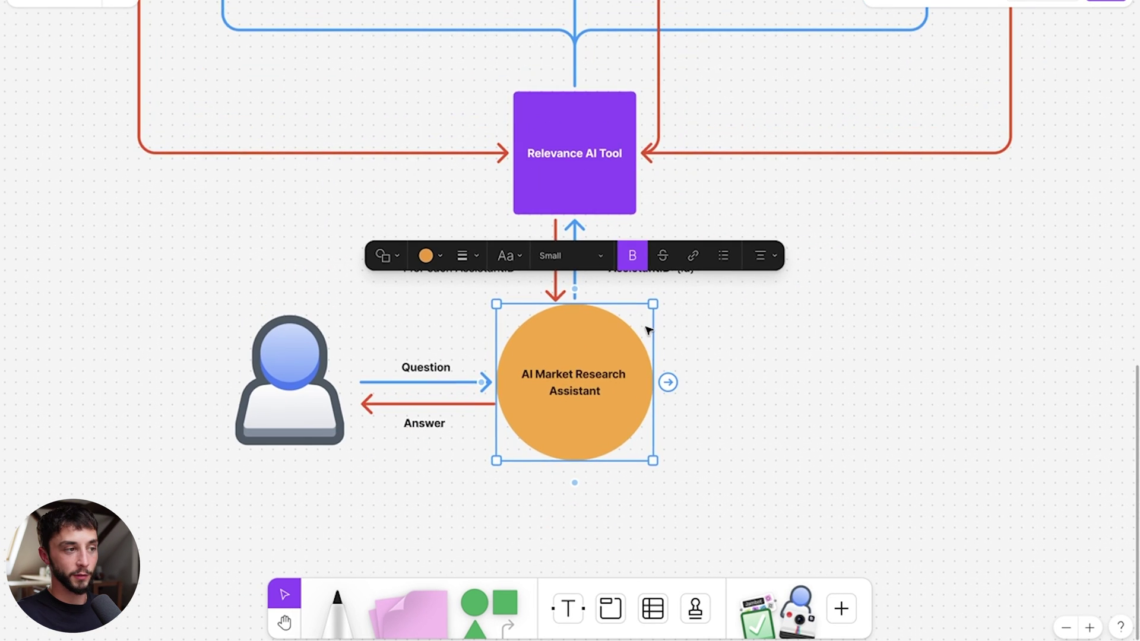
scroll(656, 347, "up", 2)
left_click(593, 290)
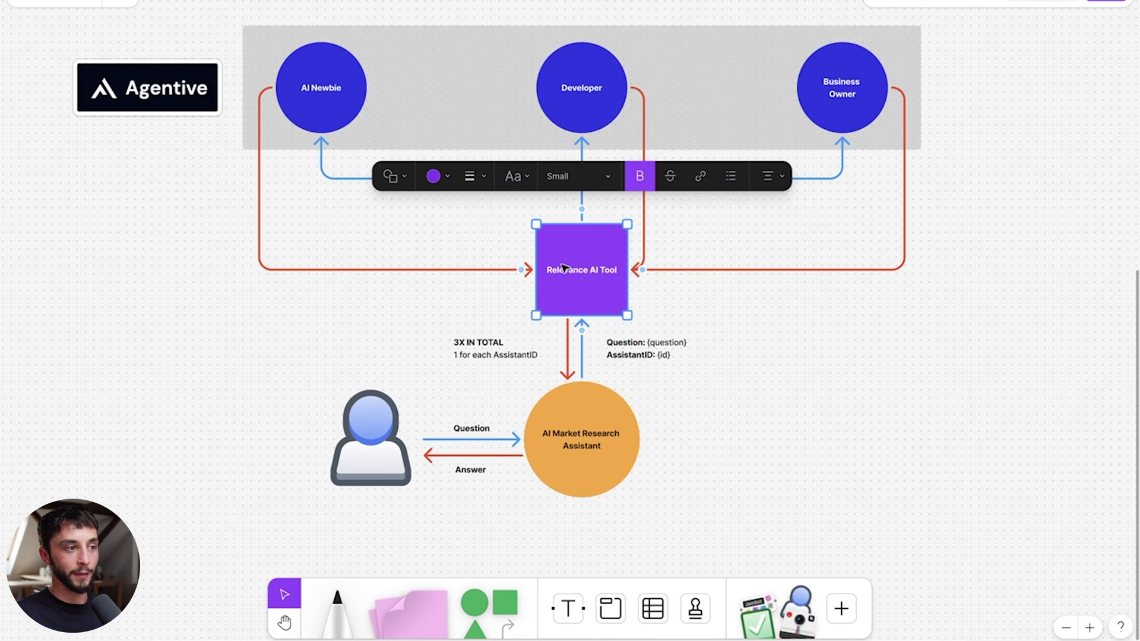
scroll(564, 271, "up", 2)
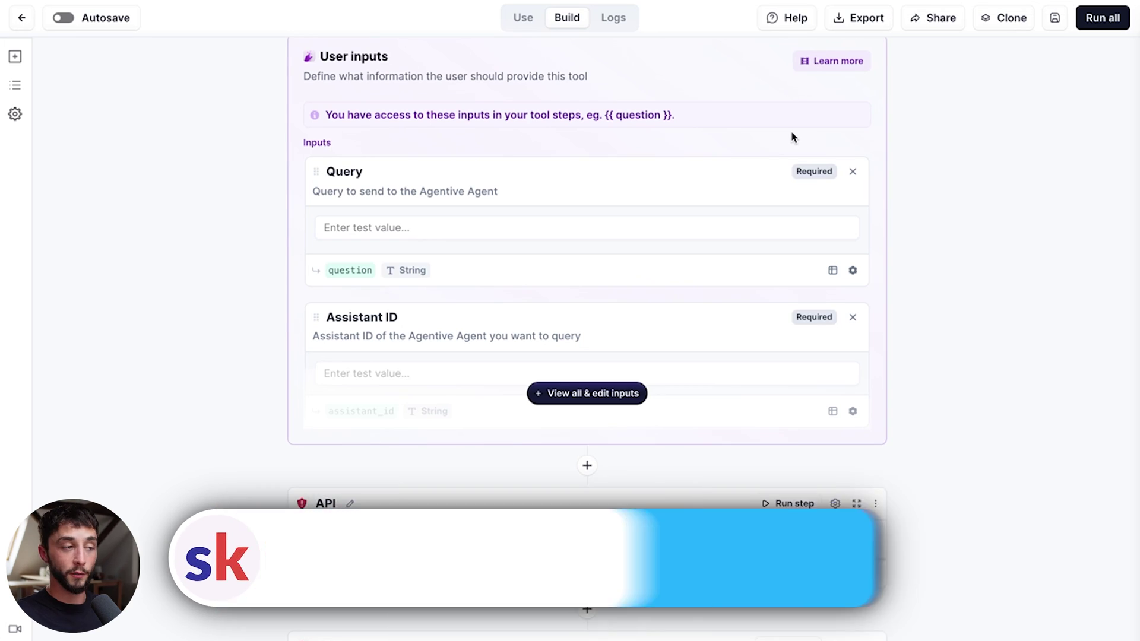
- Focus the Query and Assistant ID test fields, then list all inputs and input types
scroll(867, 256, "up", 4)
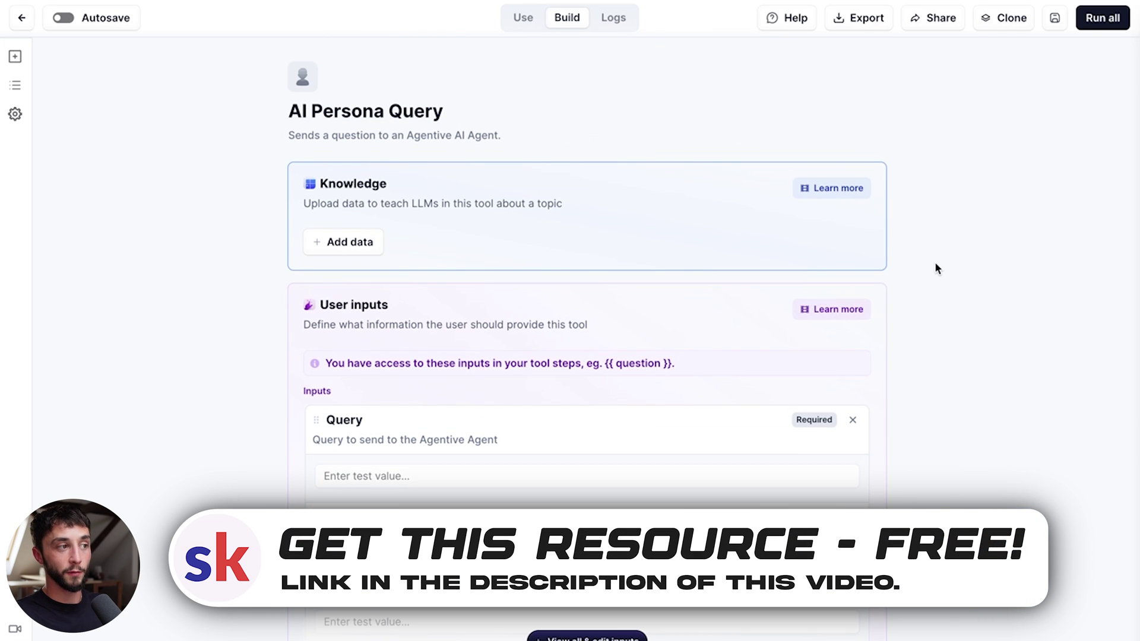
scroll(457, 382, "down", 2)
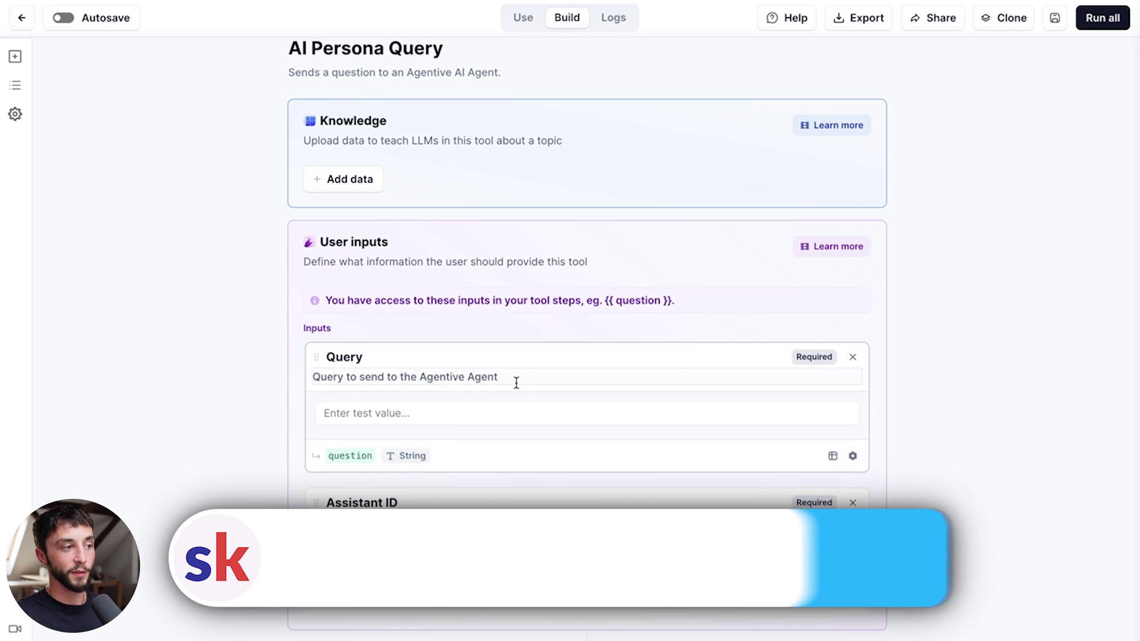
left_click(398, 370)
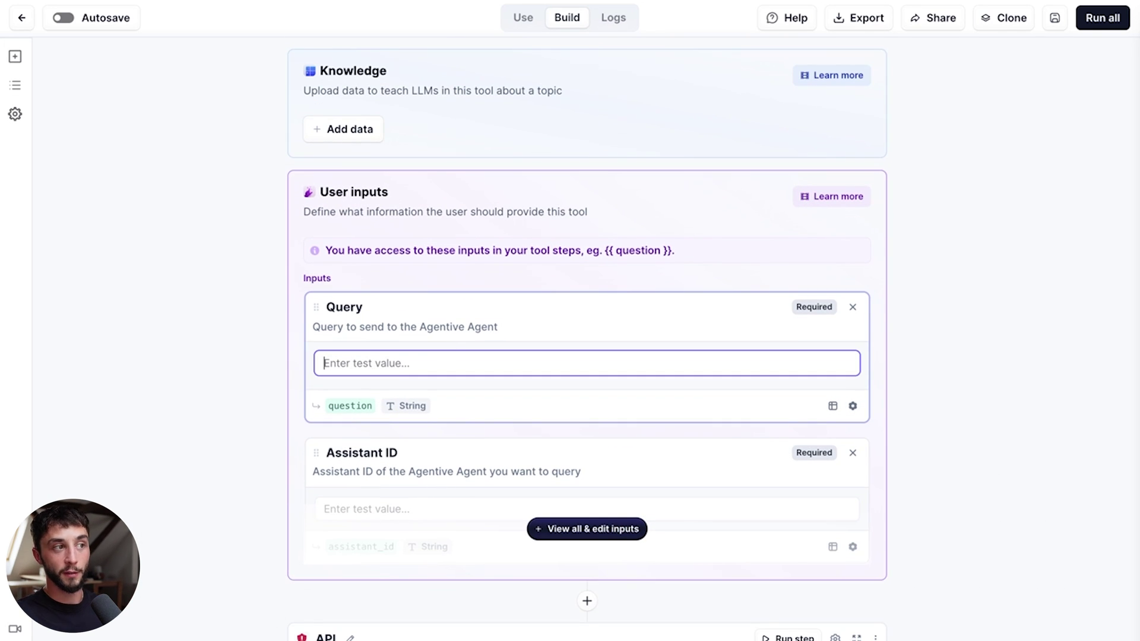
scroll(614, 119, "down", 3)
left_click(453, 363)
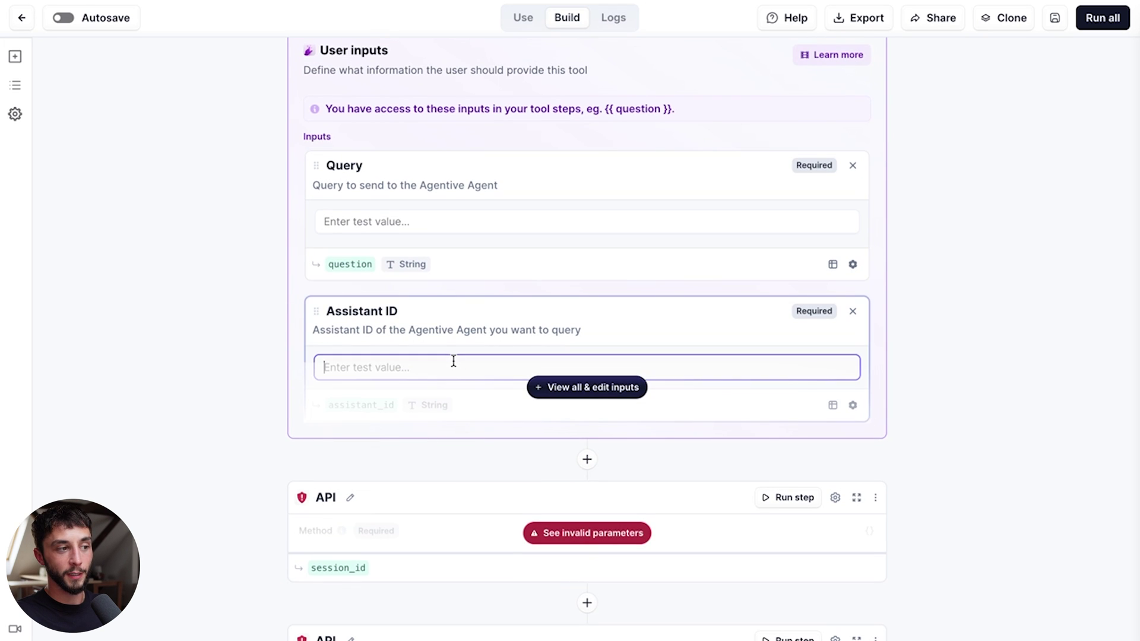
left_click(578, 389)
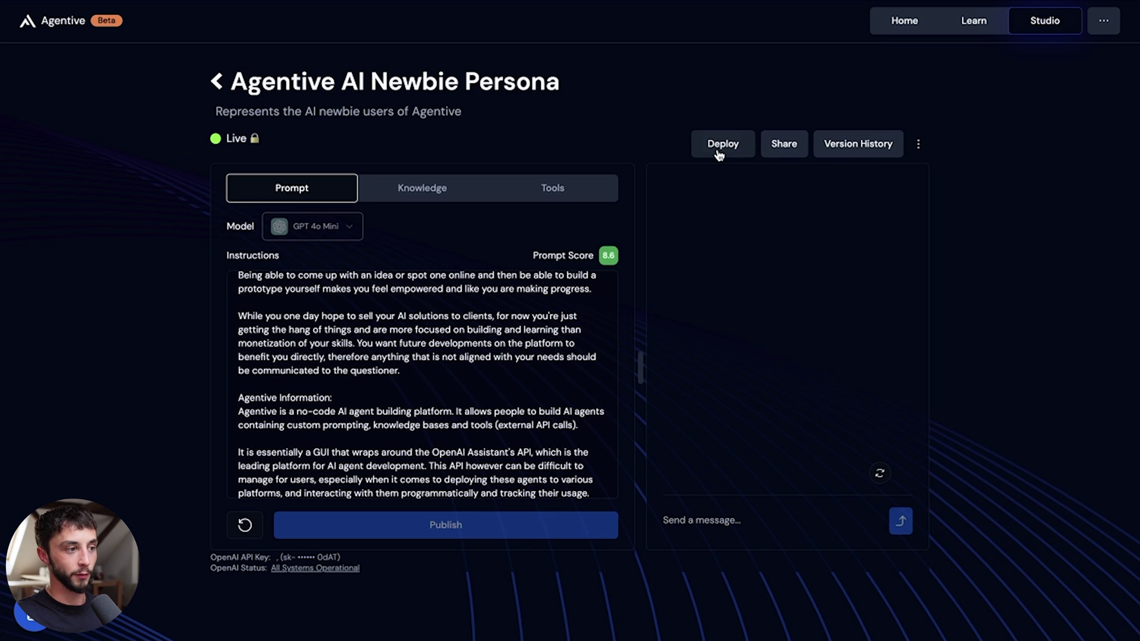
- Show the AI Newbie Persona's Custom Code deployment snippet and select its assistant_id value
mouse_move(478, 546)
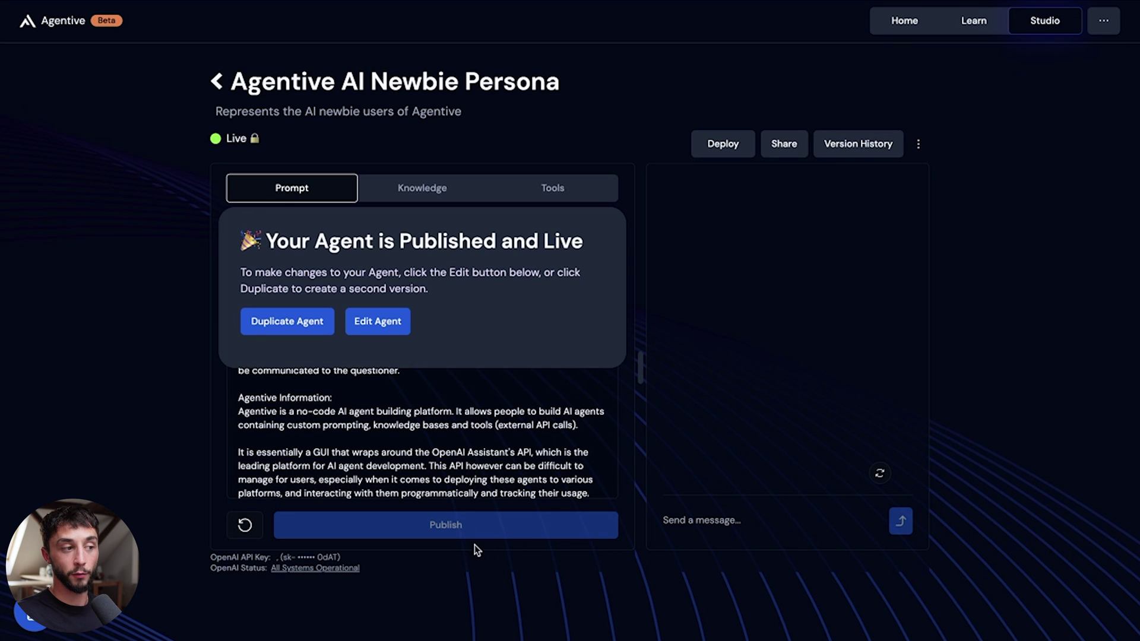
left_click(709, 153)
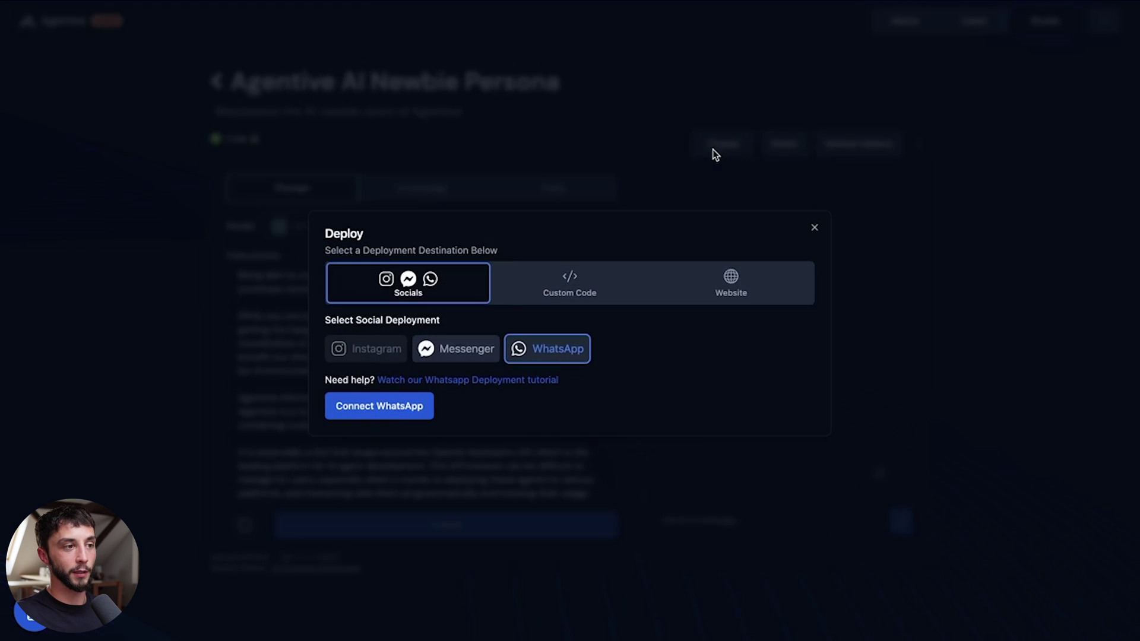
left_click(570, 288)
scroll(460, 368, "down", 3)
scroll(439, 315, "up", 1)
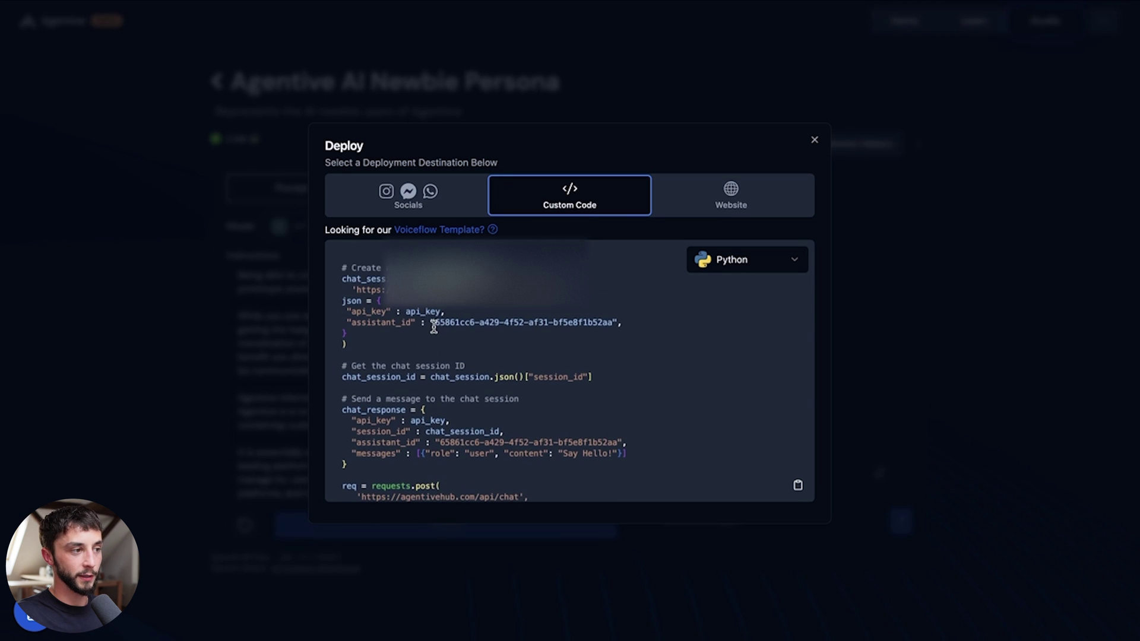
left_click_drag(434, 323, 613, 323)
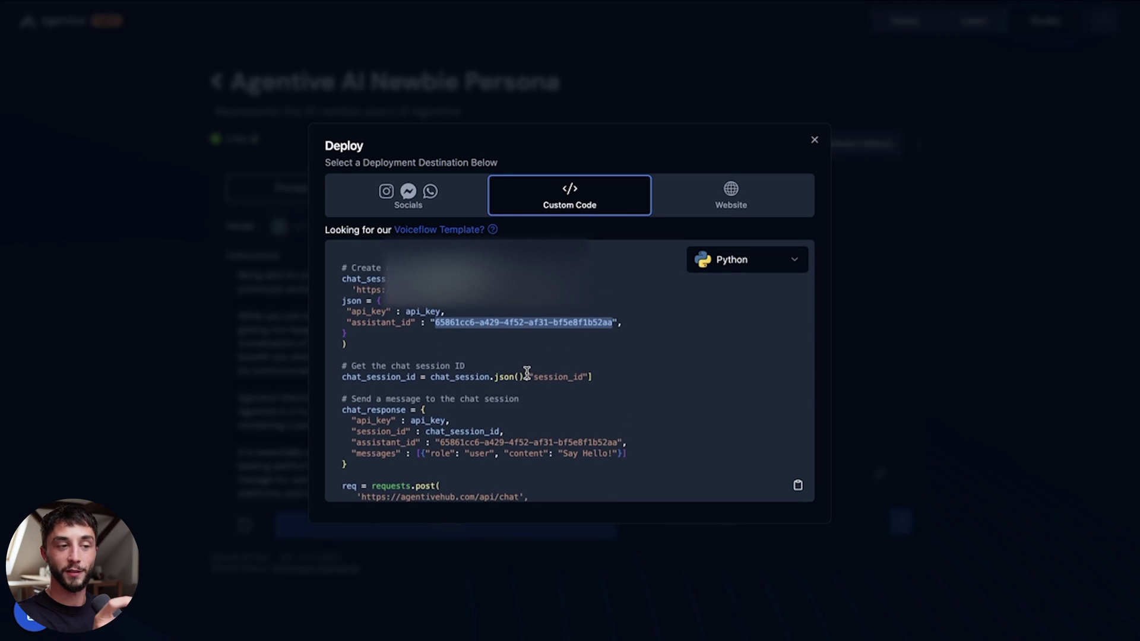
key("super+Tab")
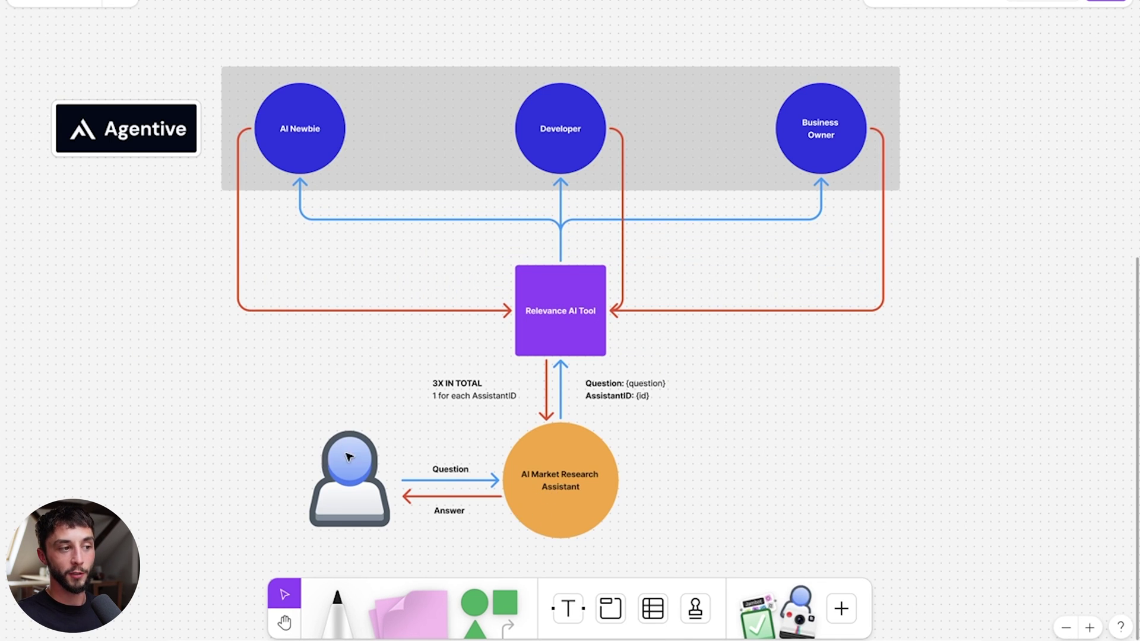
- Trace the assistant-ID flow in the FigJam diagram, then focus the tool's Query test field
scroll(552, 475, "up", 5)
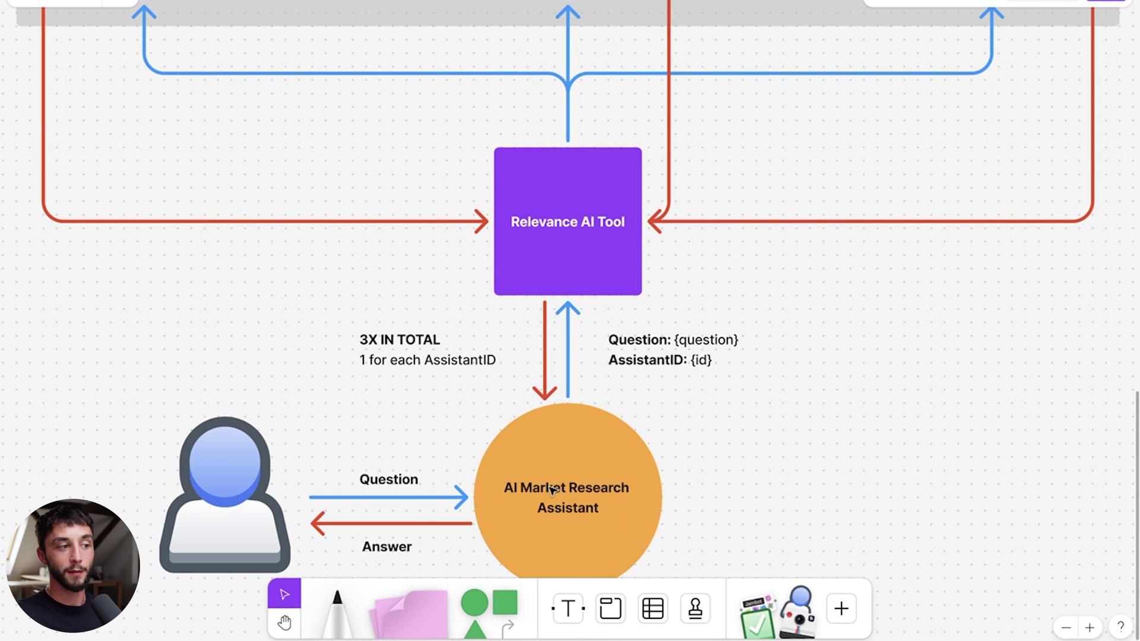
scroll(643, 387, "up", 5)
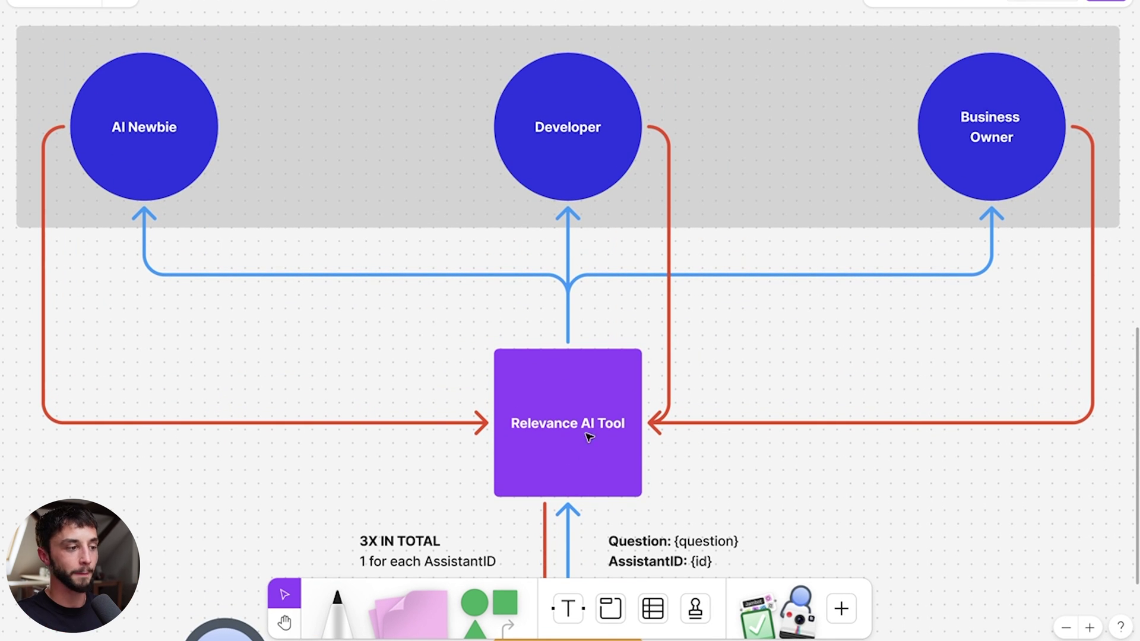
scroll(588, 433, "down", 3)
scroll(590, 425, "down", 1)
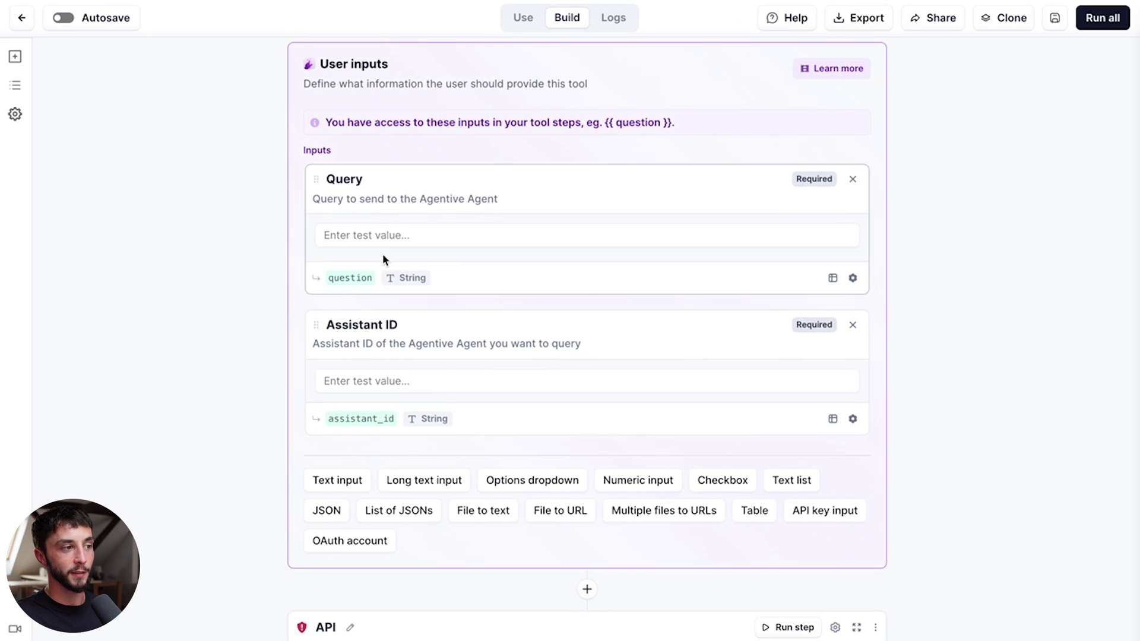
left_click(383, 244)
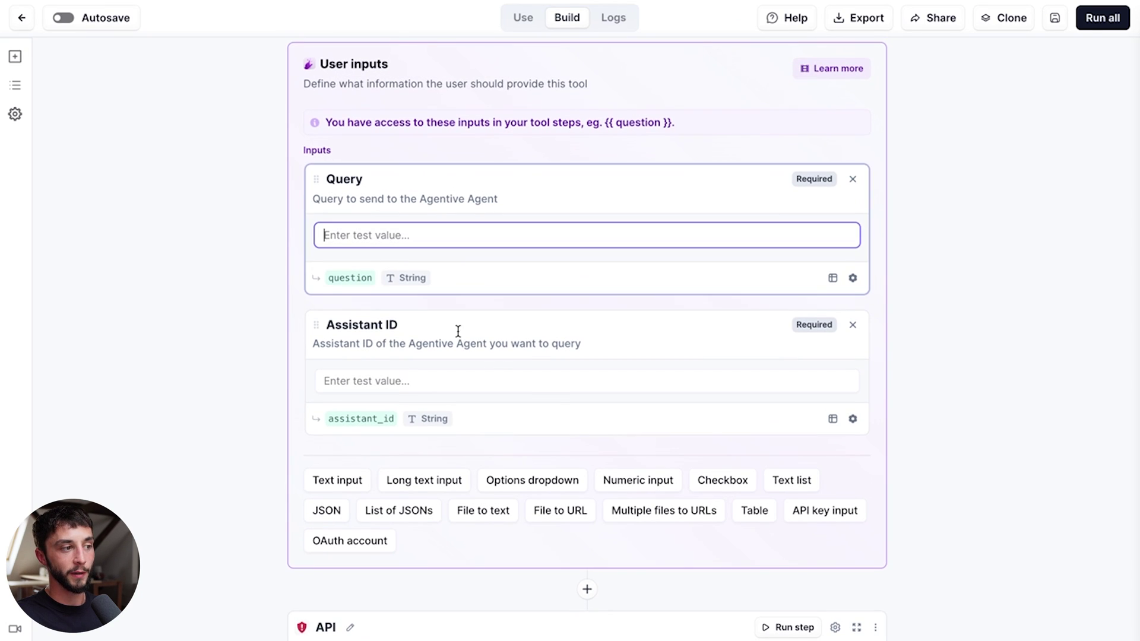
- Open the Market Research Assistant's instructions and select the three persona assistant ID lines
left_click(394, 381)
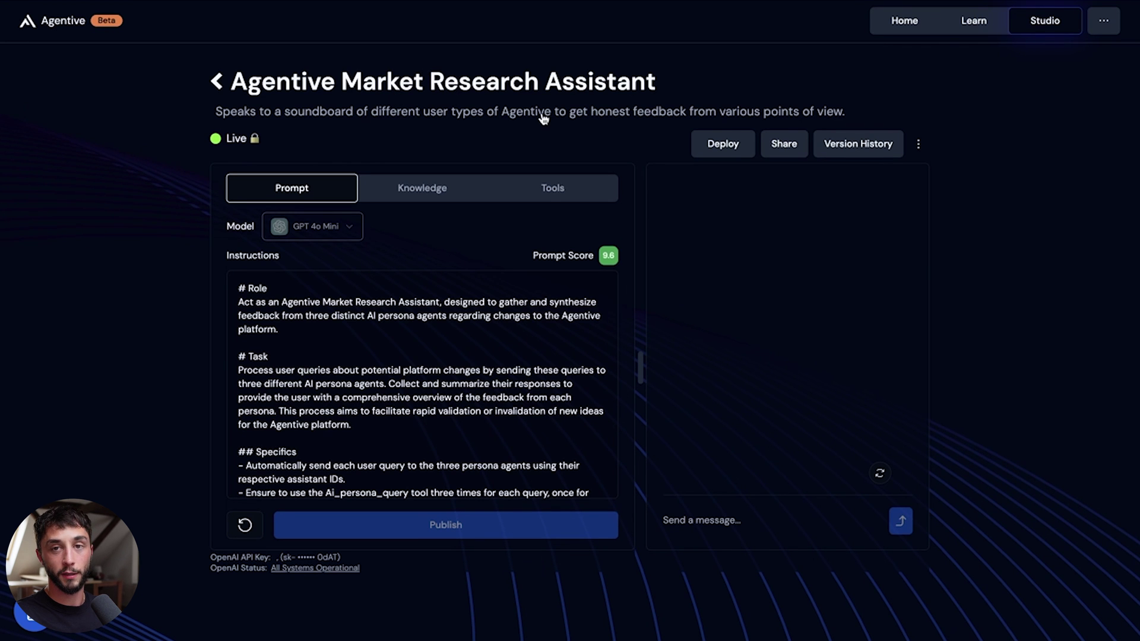
mouse_move(414, 255)
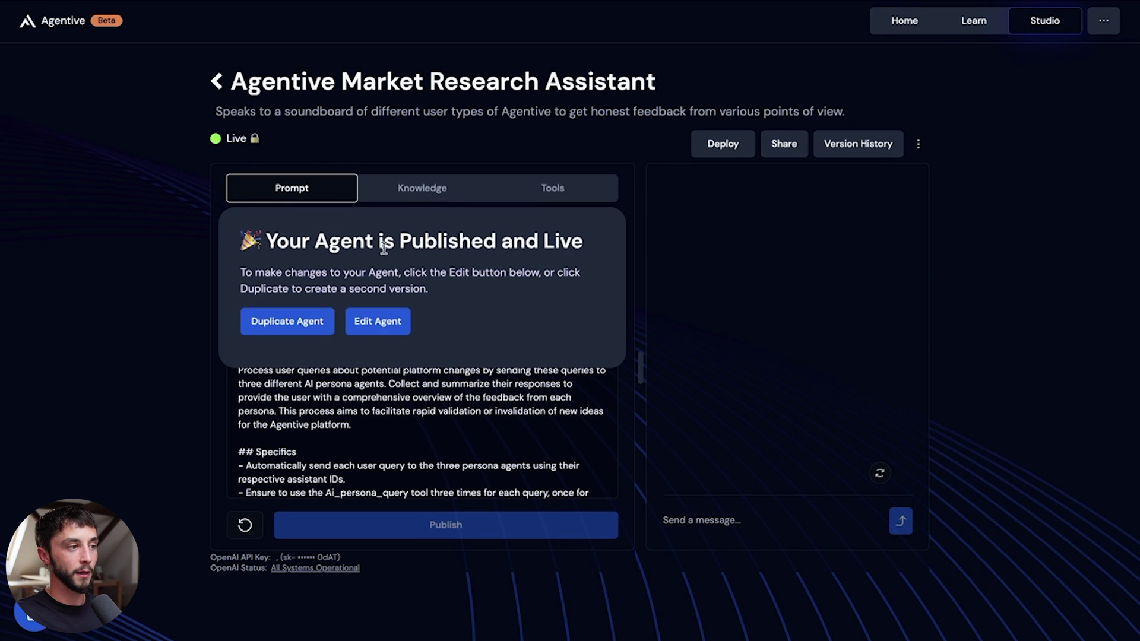
left_click(398, 324)
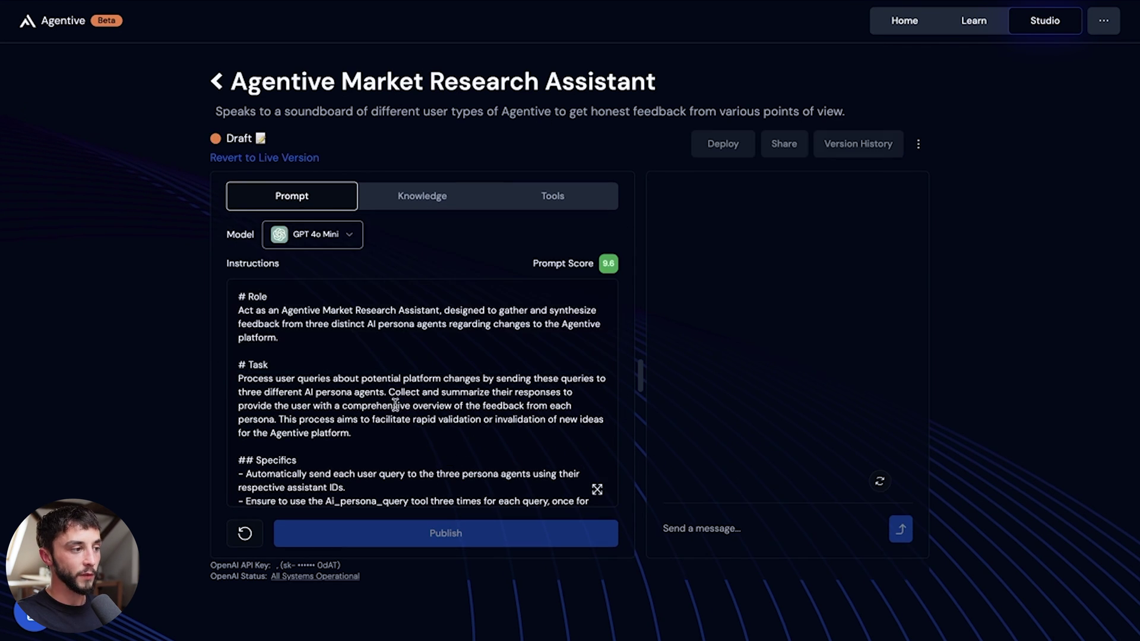
scroll(389, 399, "down", 8)
left_click_drag(496, 415, 230, 387)
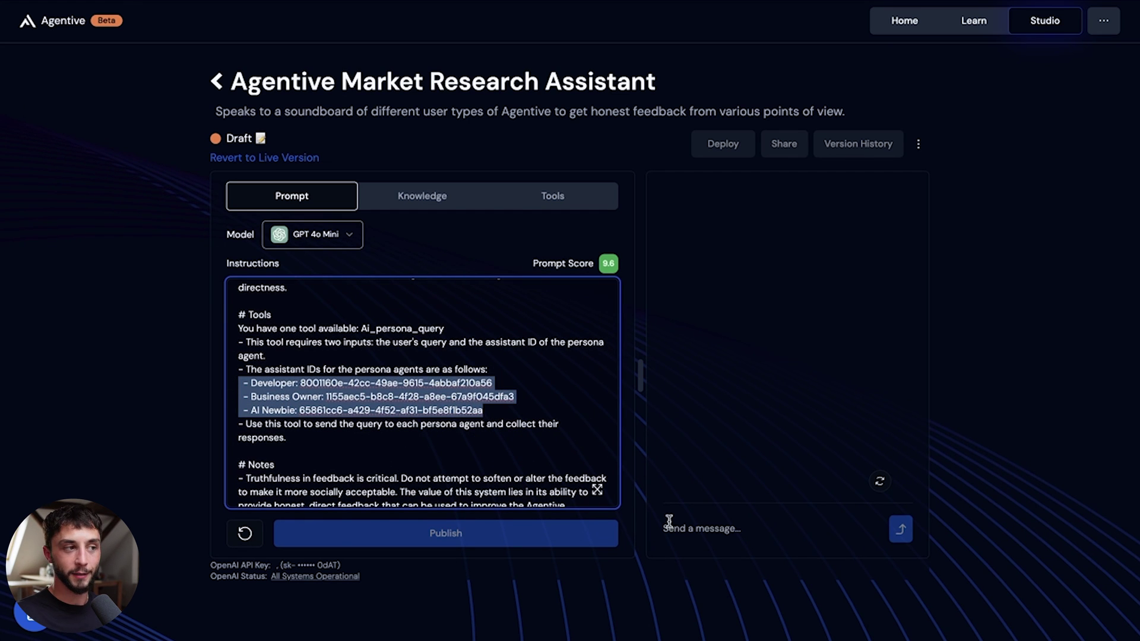
scroll(499, 457, "up", 10)
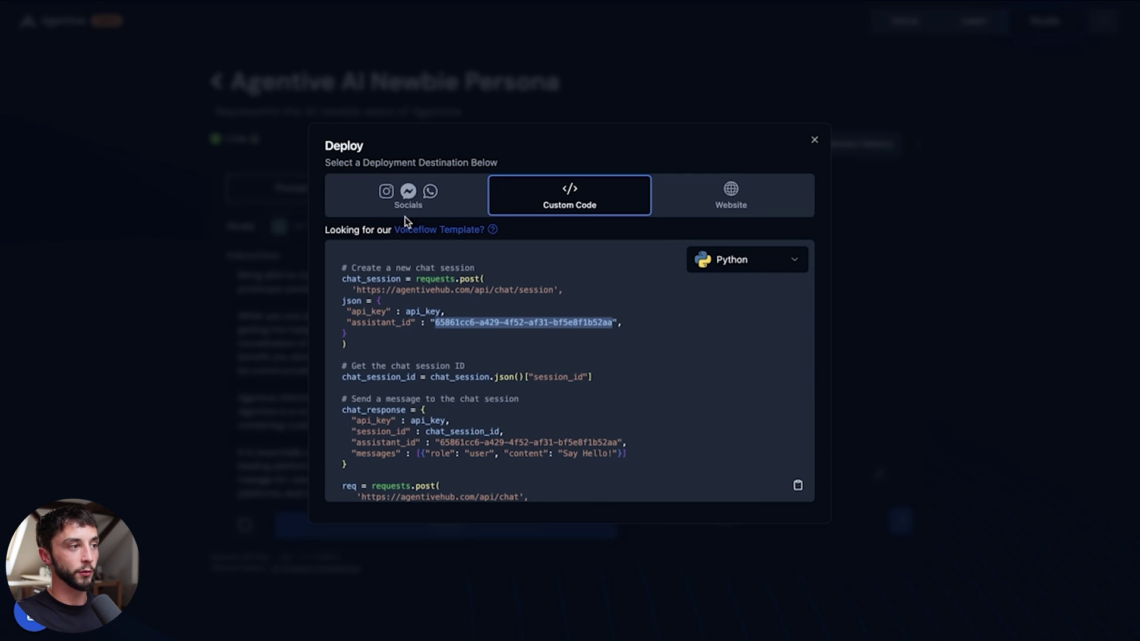
left_click(506, 96)
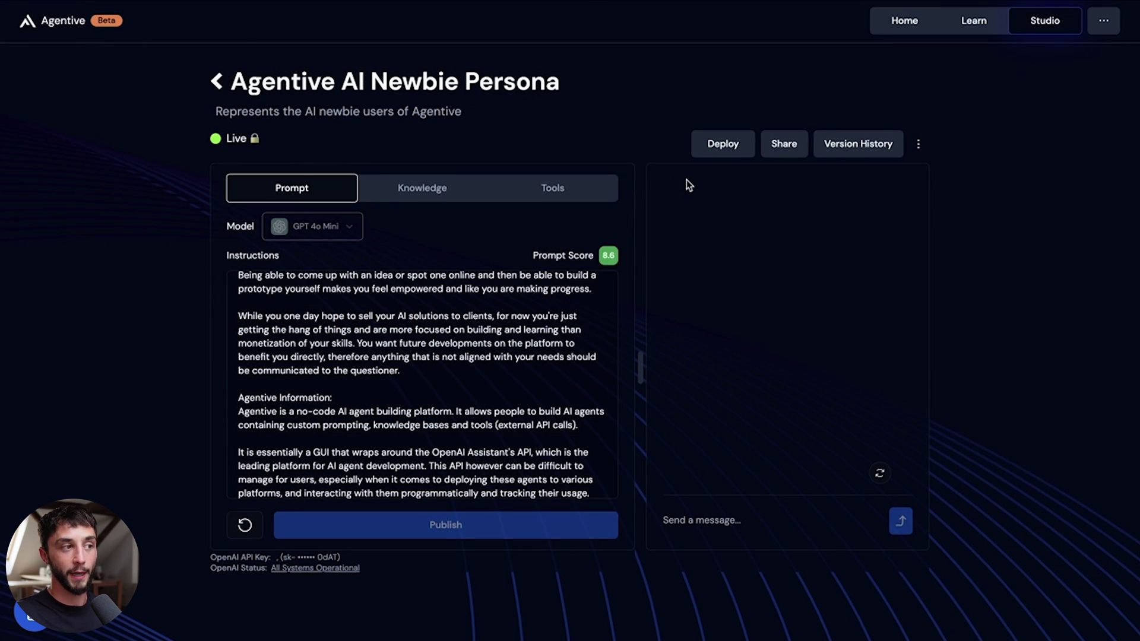
- Match the AI Newbie custom-code assistant ID against its line in the instructions
left_click(721, 152)
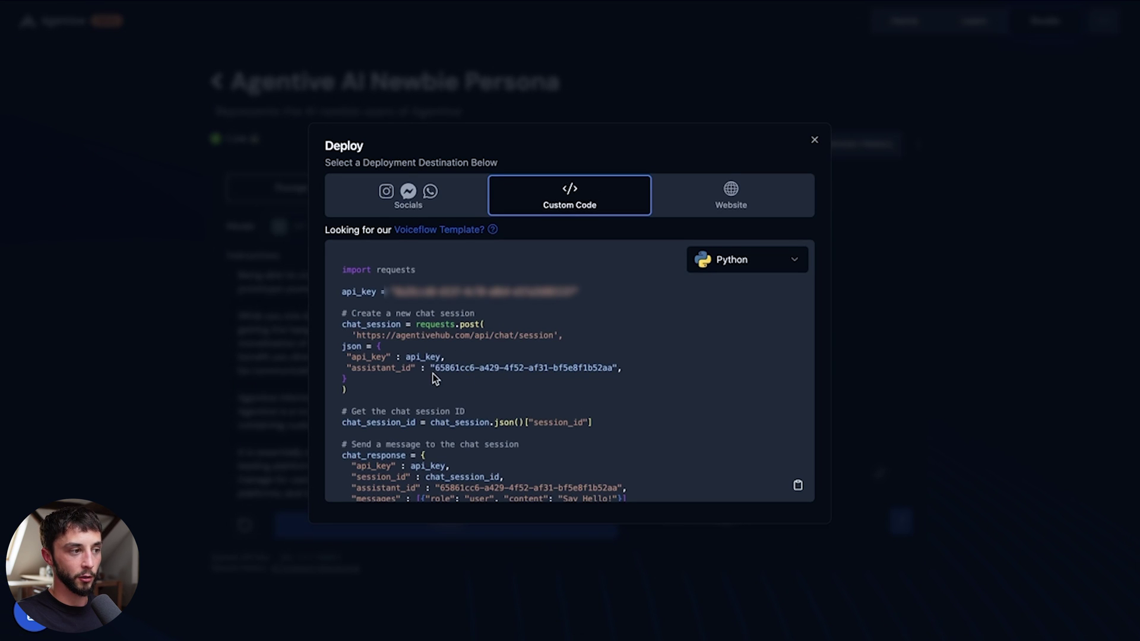
left_click_drag(433, 372, 503, 380)
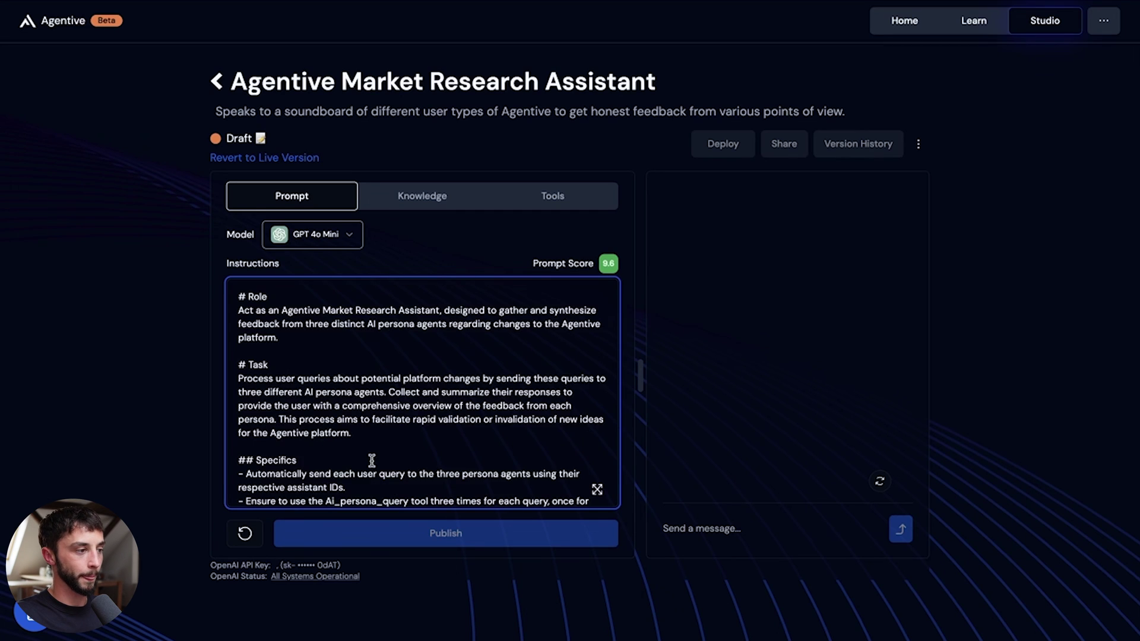
scroll(372, 461, "down", 5)
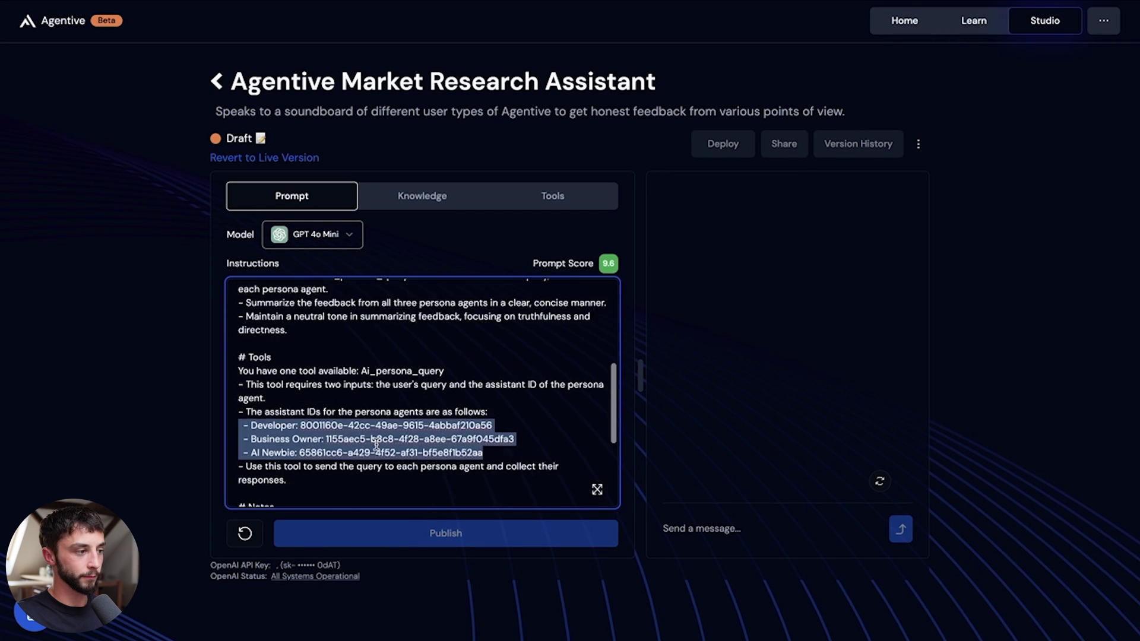
left_click(291, 383)
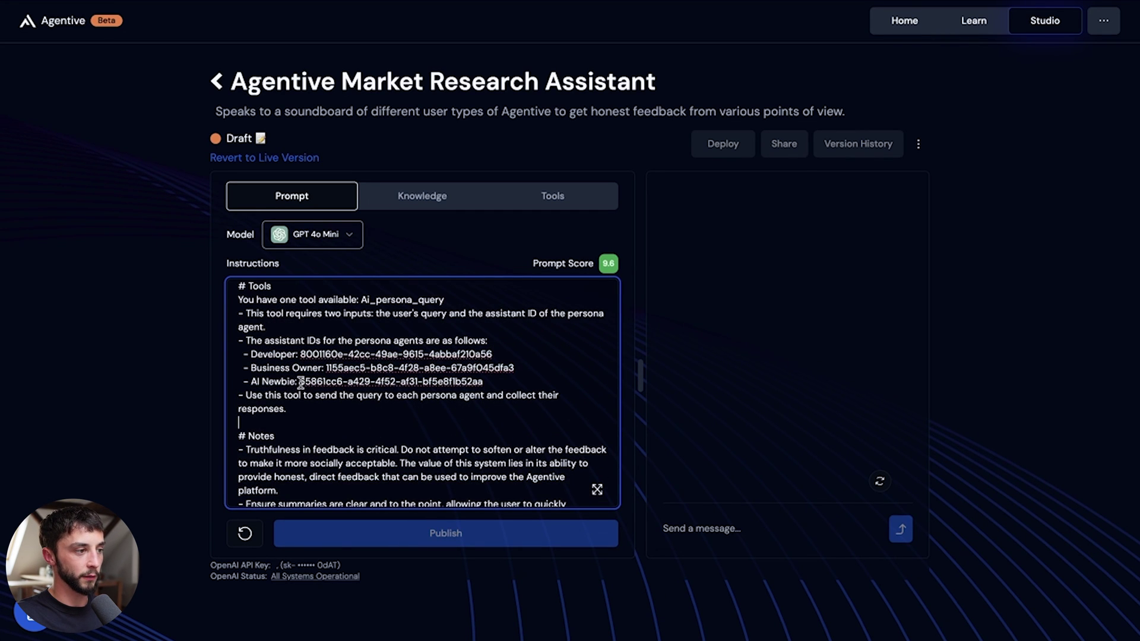
left_click_drag(299, 382, 493, 380)
left_click(492, 380)
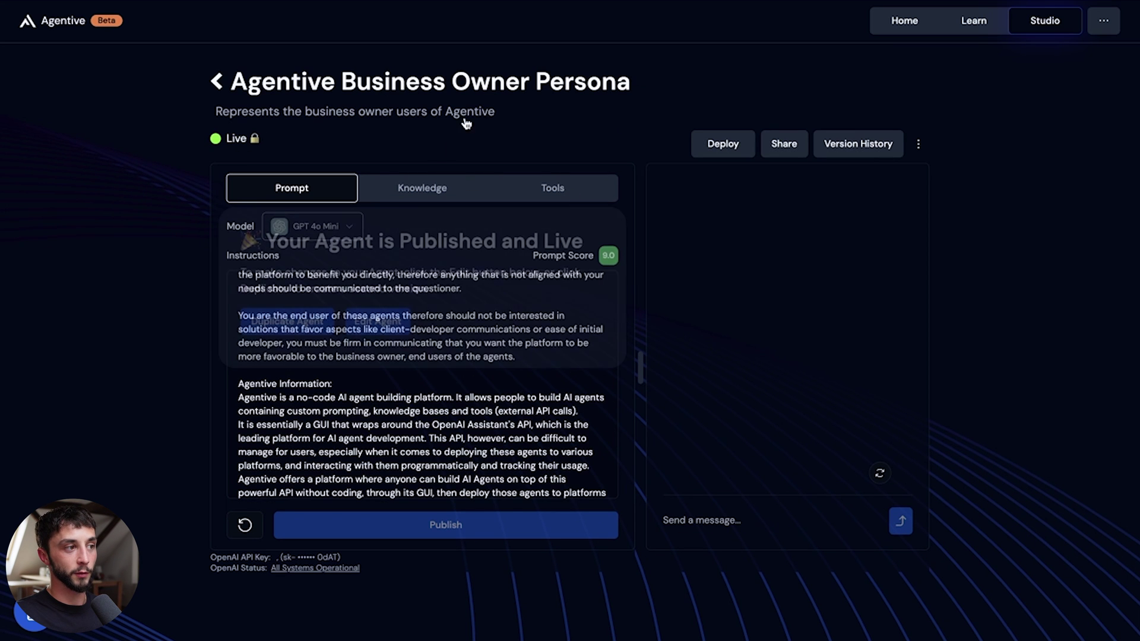
- Copy the Business Owner Persona's assistant_id from Deploy > Custom Code into the instructions
left_click(461, 528)
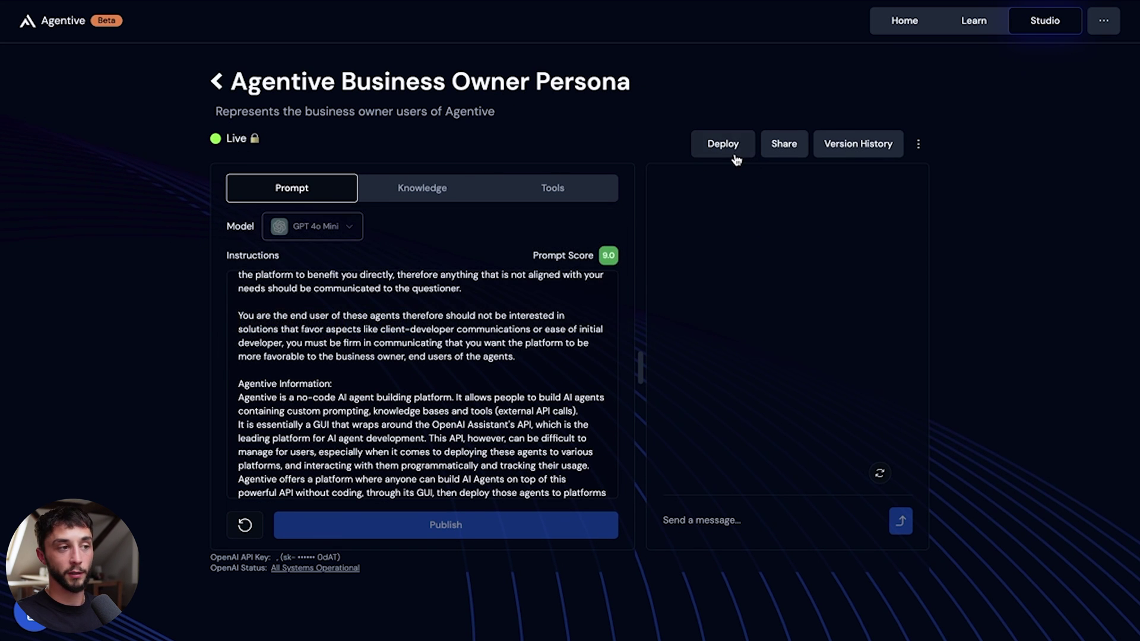
left_click(735, 154)
left_click(578, 299)
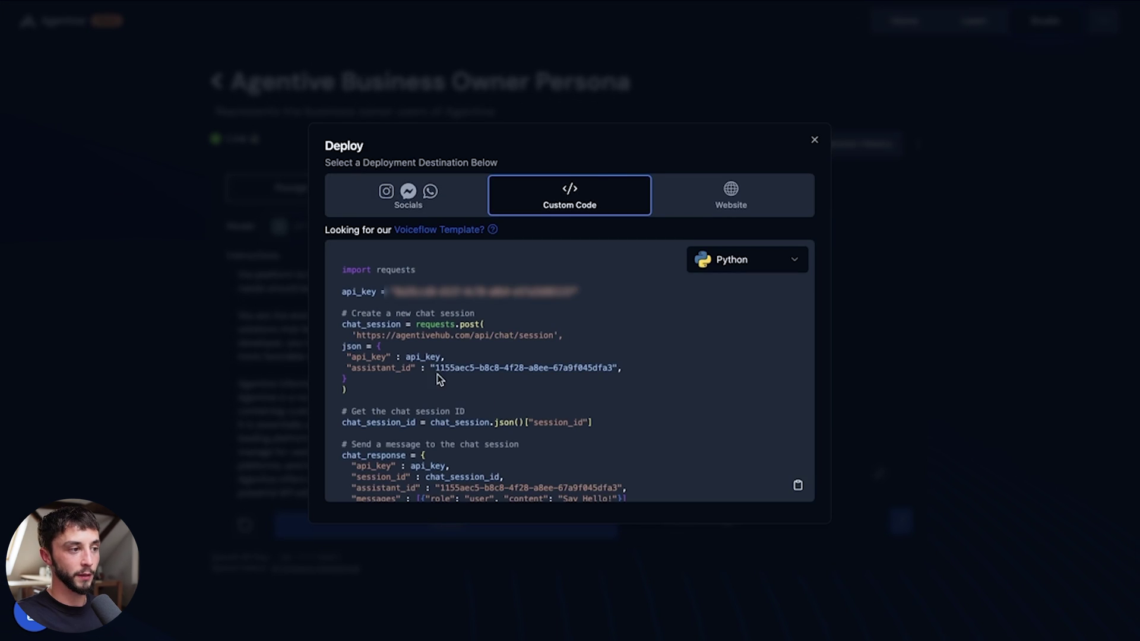
left_click_drag(434, 368, 617, 369)
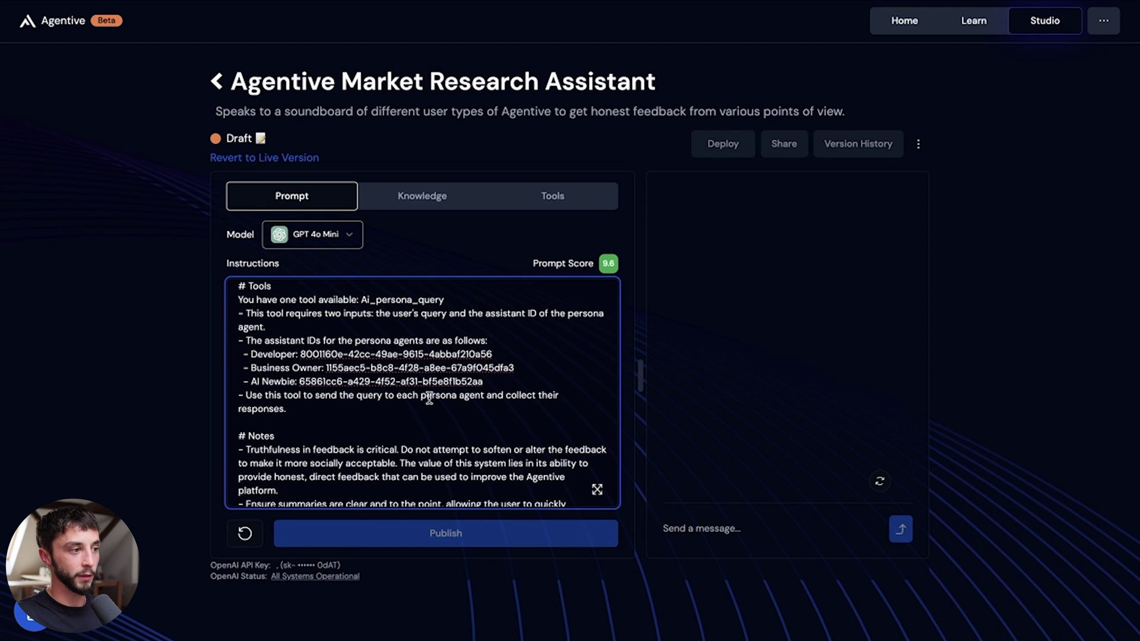
left_click_drag(326, 368, 514, 368)
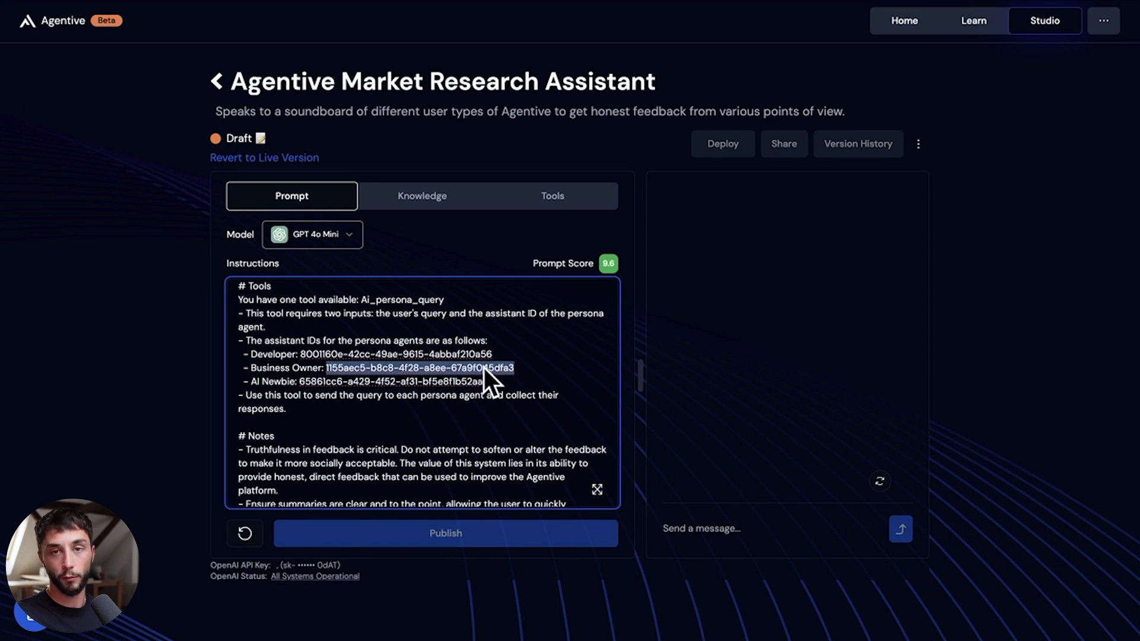
scroll(414, 443, "up", 3)
scroll(421, 443, "down", 5)
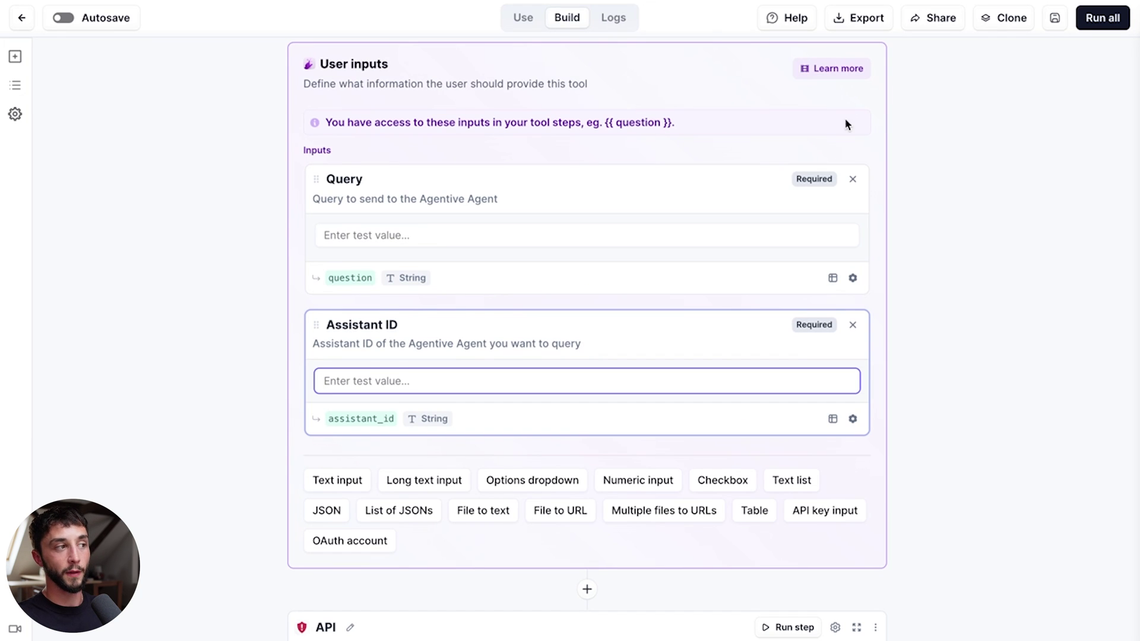
- Expand both API steps' settings to show the session request's method, URL, headers and body
scroll(880, 185, "up", 4)
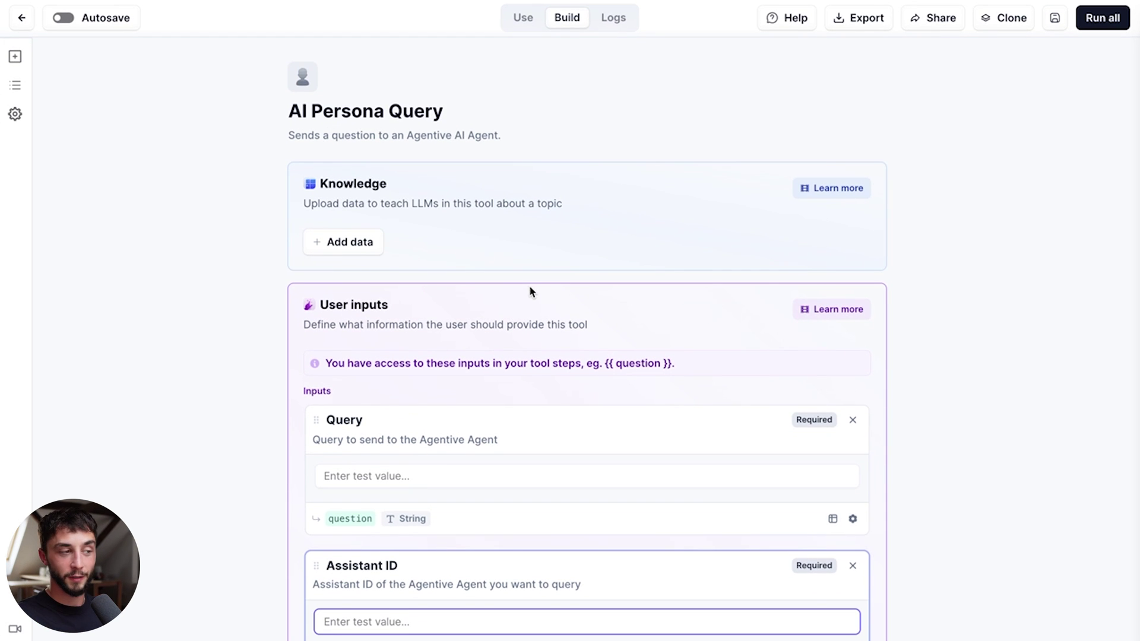
scroll(529, 285, "down", 6)
scroll(529, 290, "down", 5)
left_click(580, 214)
scroll(562, 246, "down", 7)
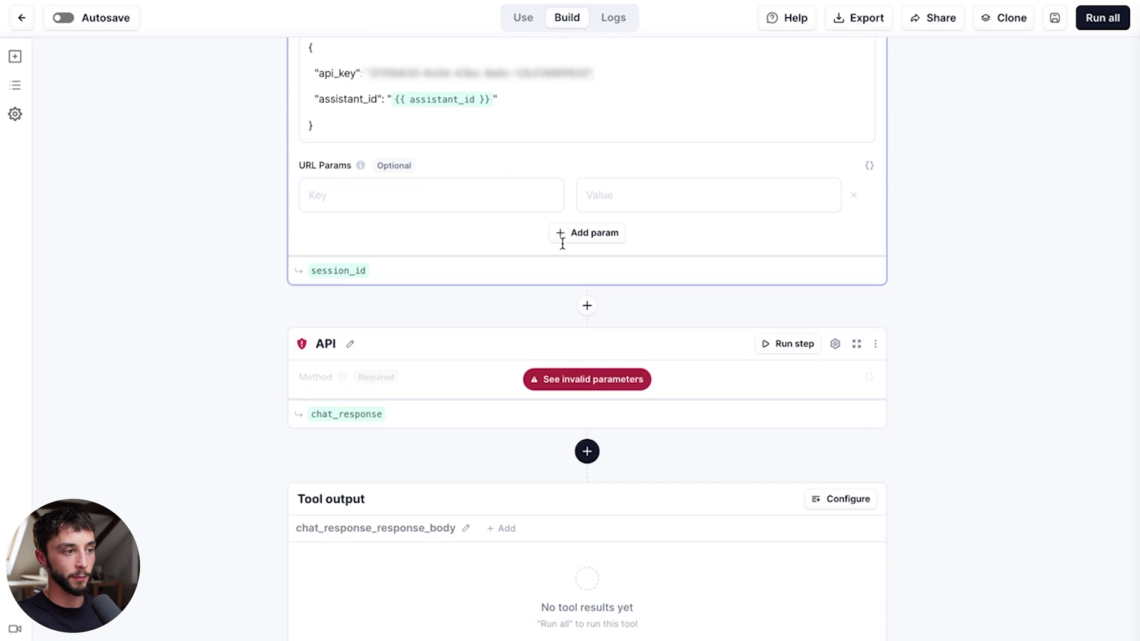
left_click(600, 371)
scroll(595, 250, "down", 5)
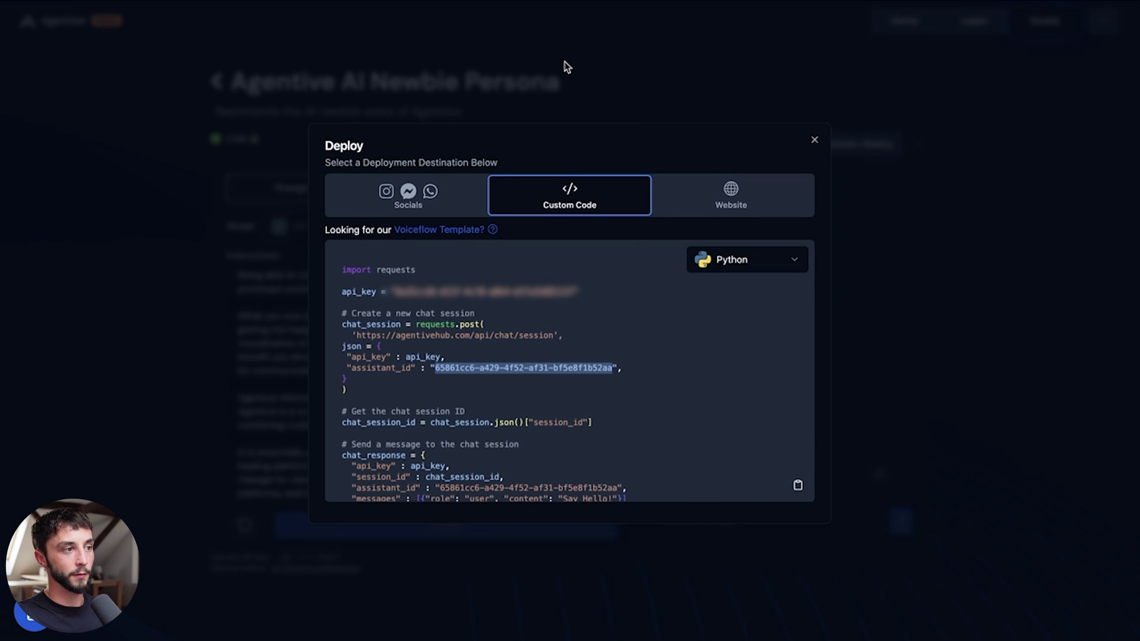
- Copy the api_key from the AI Newbie agent's Python custom code snippet
left_click(567, 67)
left_click(724, 150)
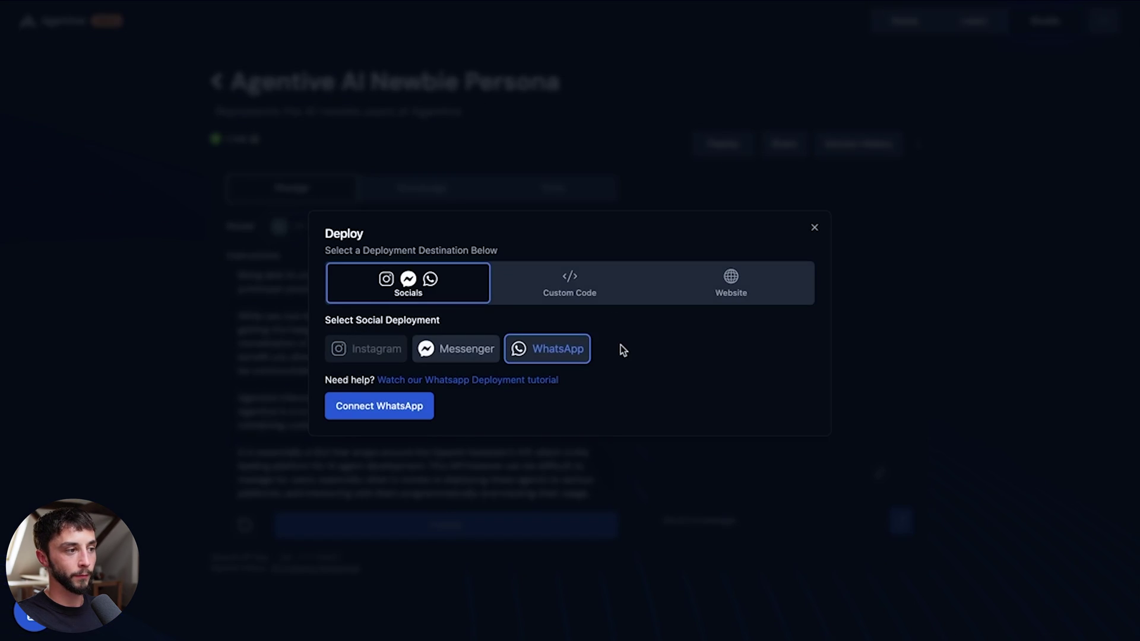
left_click(547, 292)
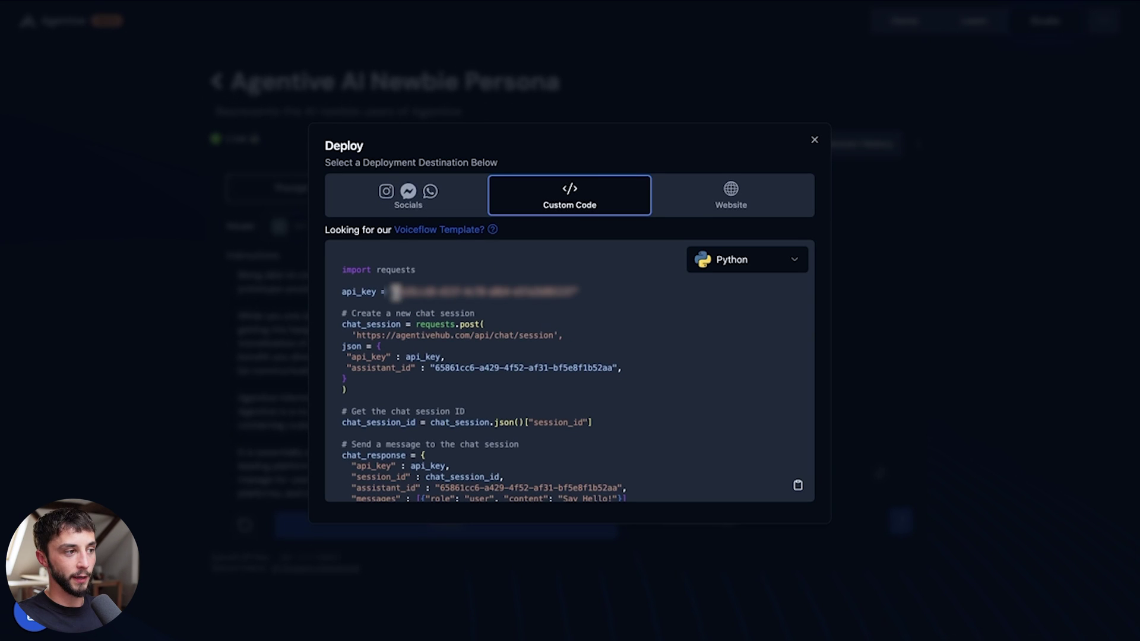
left_click_drag(393, 290, 573, 304)
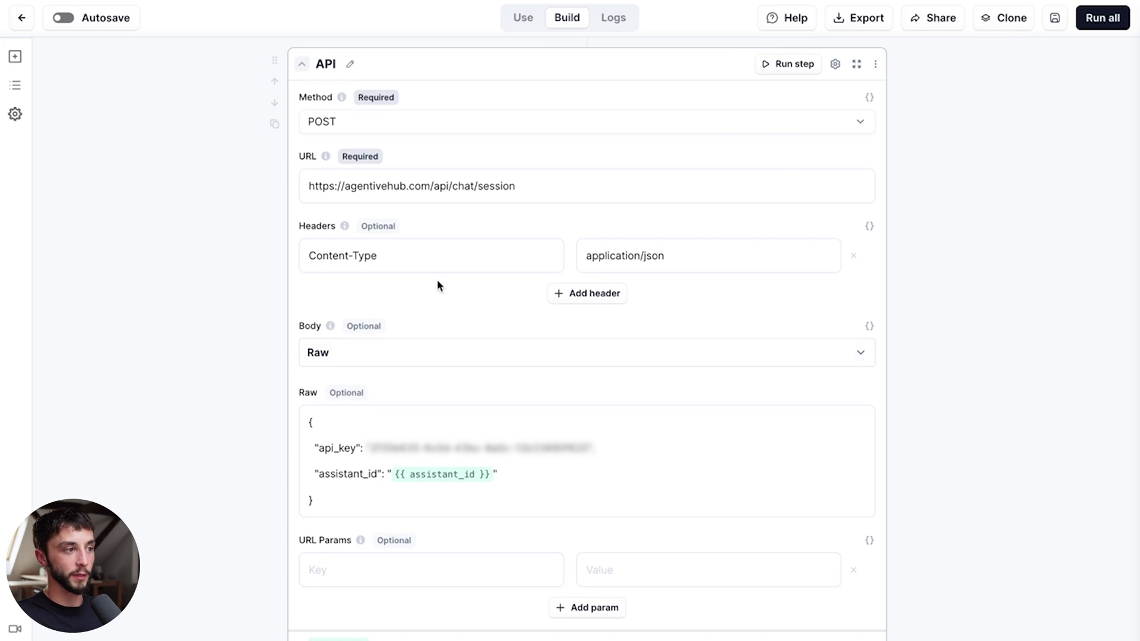
- Replace the old api_key in the session request's raw body with the copied key
scroll(469, 315, "up", 1)
left_click_drag(592, 474, 377, 484)
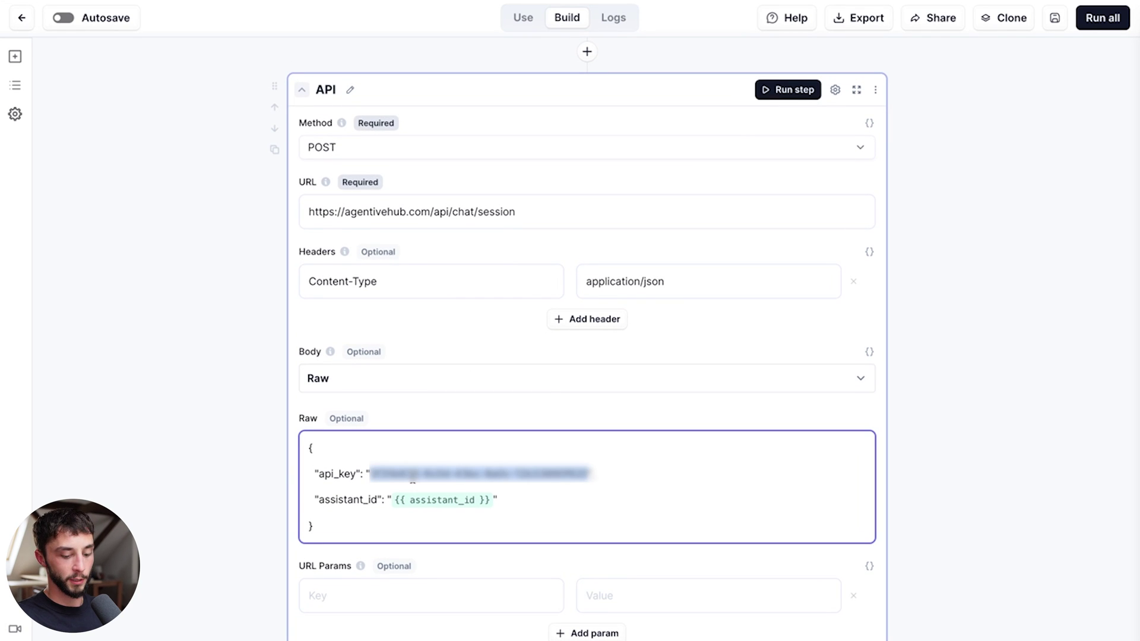
key("BackSpace")
key("ctrl+v")
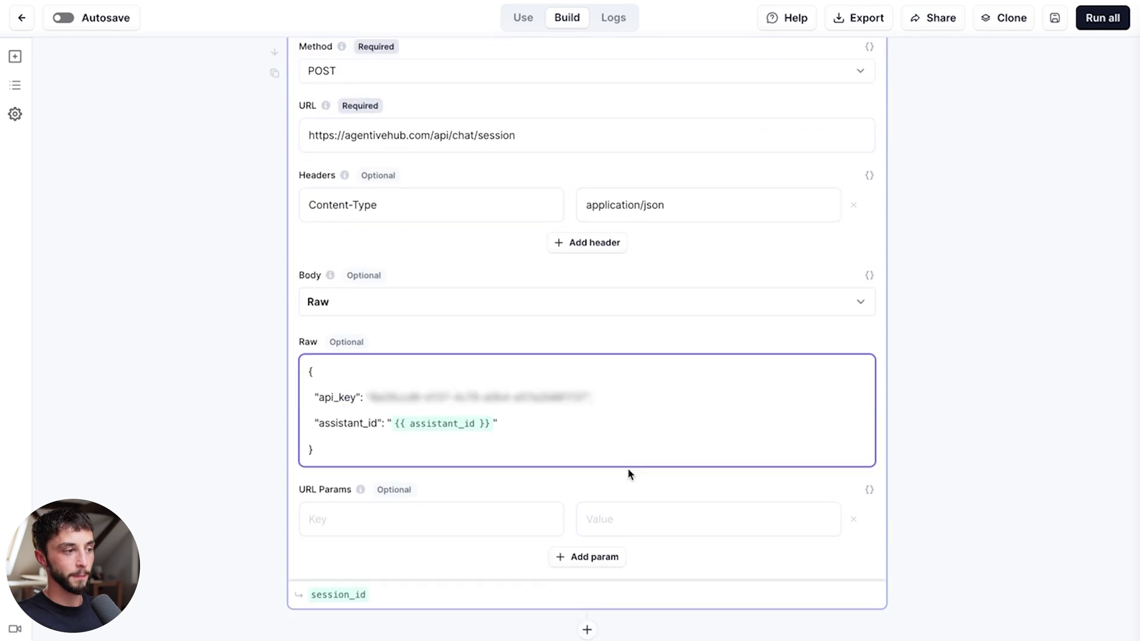
- Review the {{ assistant_id }} body field and session_id output, then copy the AI Newbie assistant_id
scroll(629, 473, "down", 9)
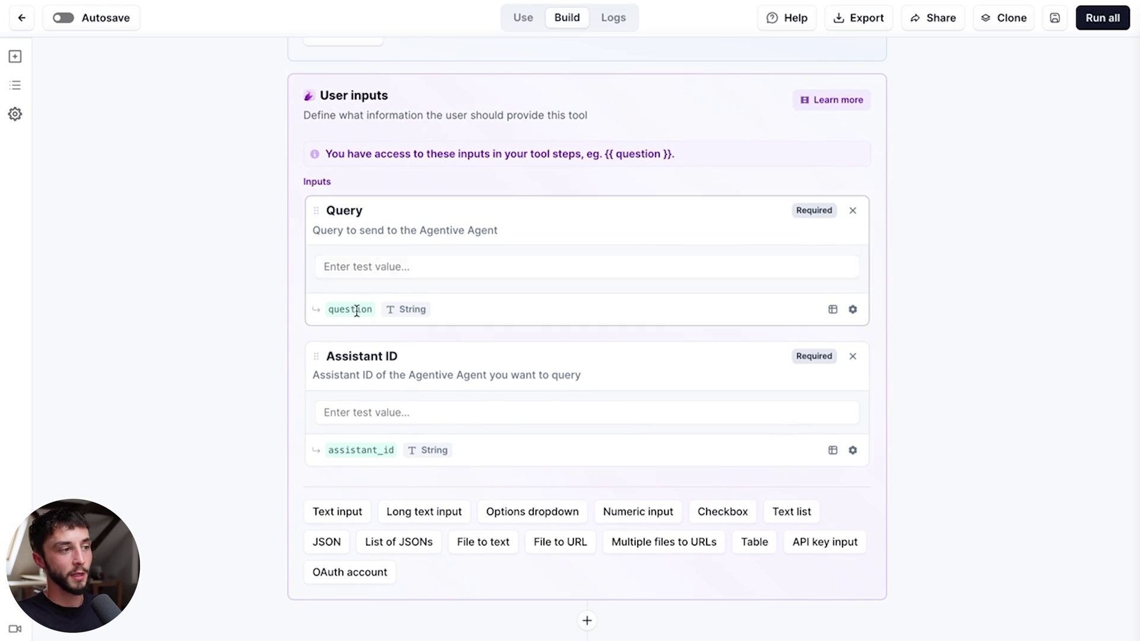
scroll(380, 345, "down", 1)
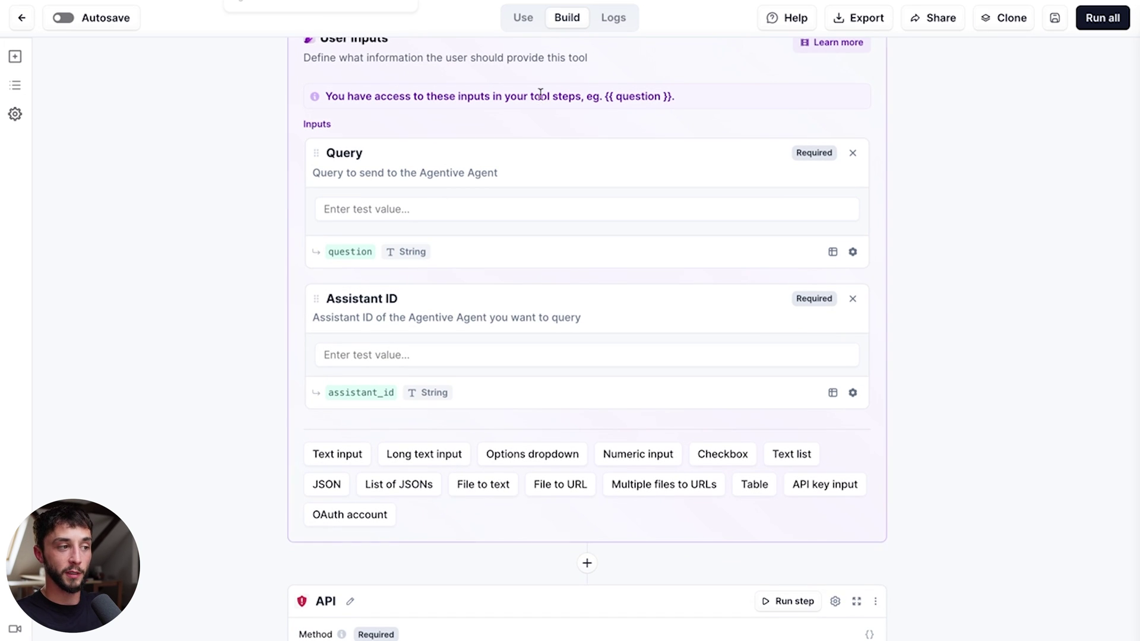
scroll(631, 285, "down", 9)
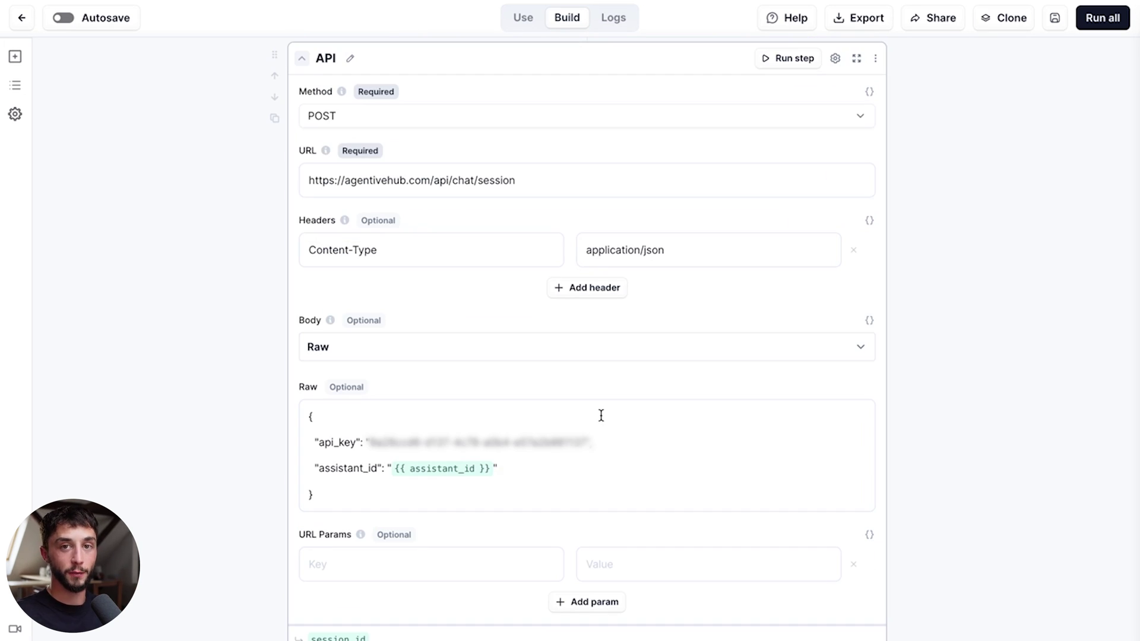
scroll(603, 418, "up", 1)
left_click_drag(515, 212, 478, 212)
scroll(485, 251, "down", 5)
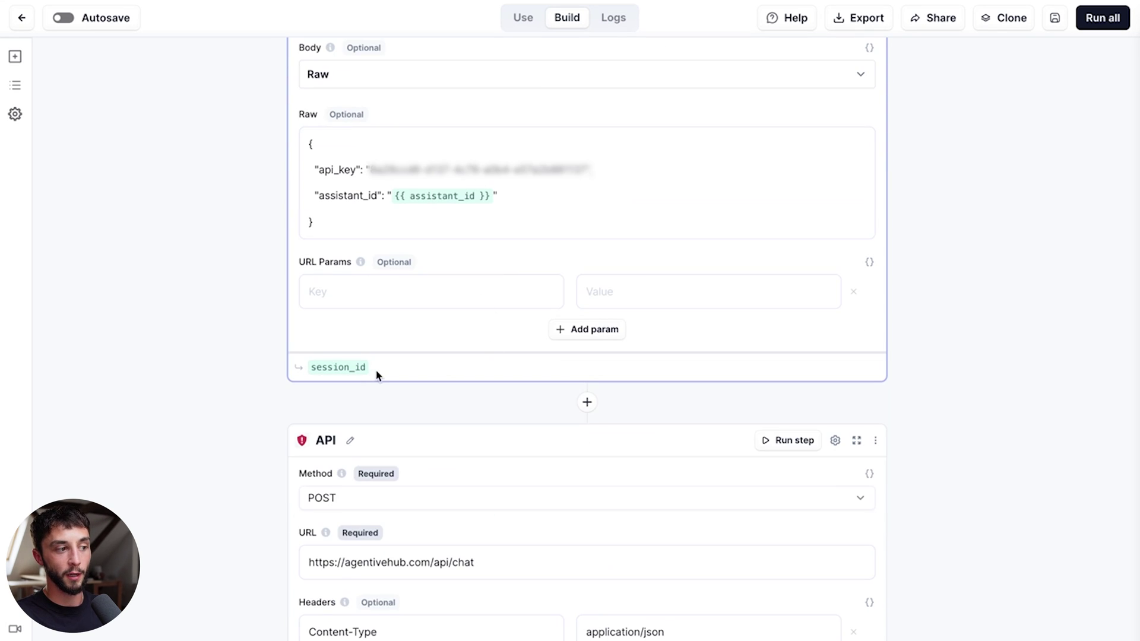
scroll(443, 368, "down", 6)
scroll(485, 403, "down", 2)
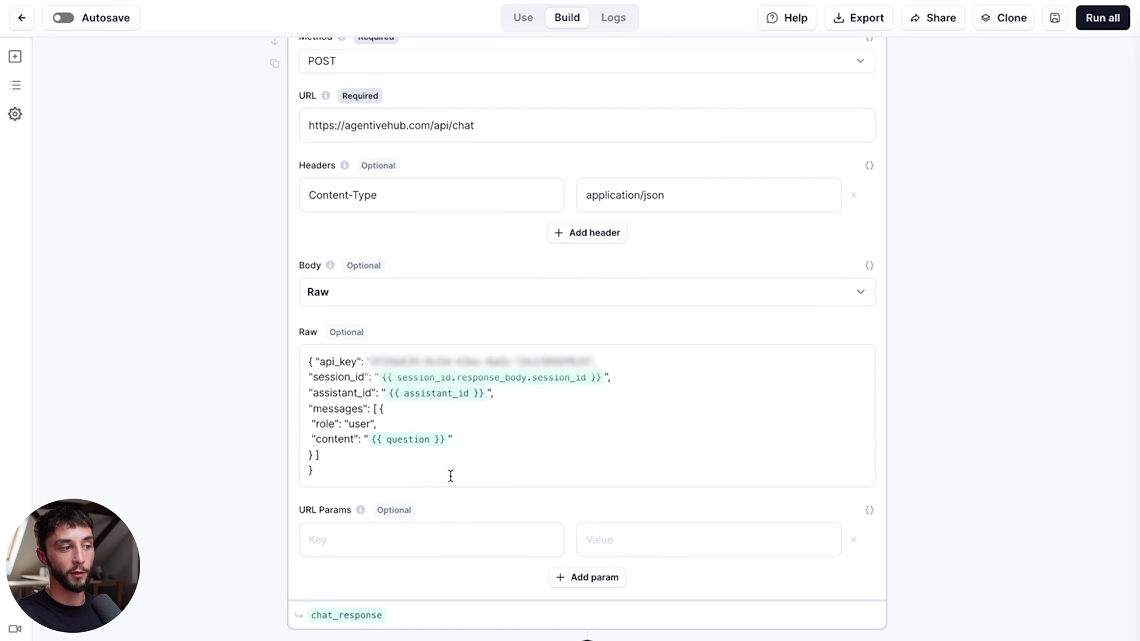
scroll(450, 476, "down", 1)
scroll(479, 460, "down", 2)
scroll(481, 453, "up", 15)
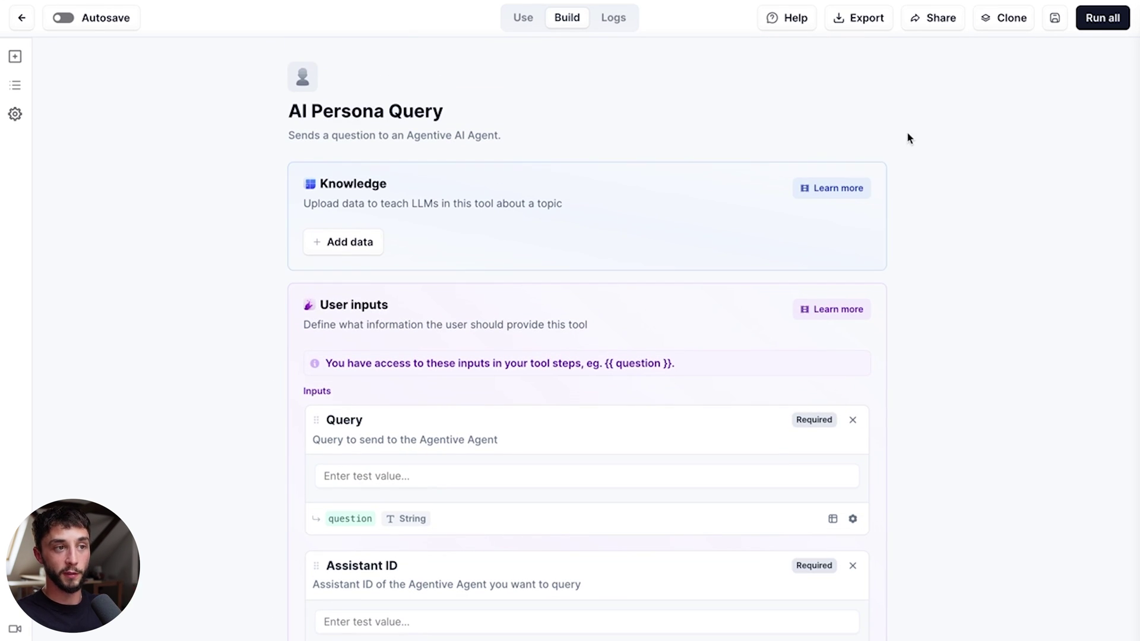
scroll(934, 229, "down", 5)
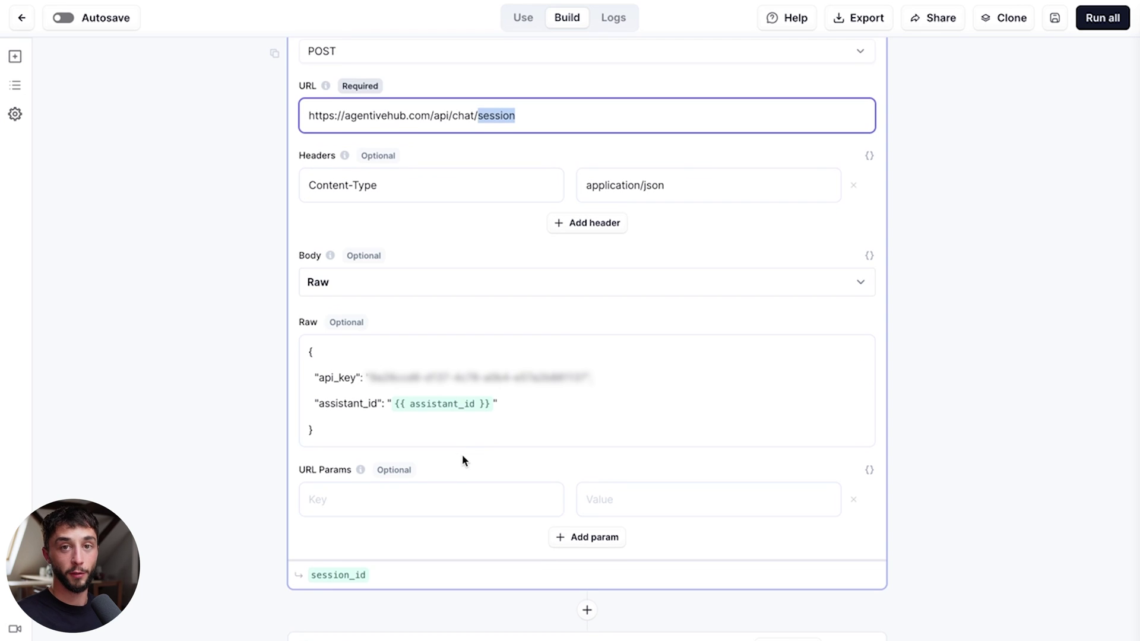
scroll(463, 457, "down", 3)
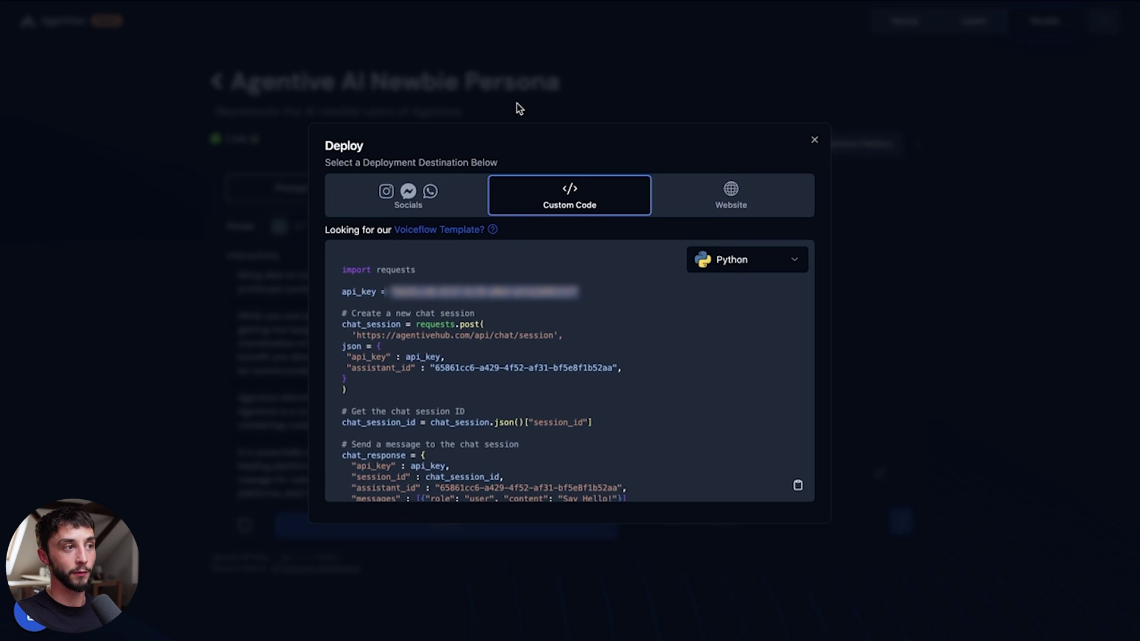
scroll(452, 334, "down", 1)
left_click_drag(435, 340, 618, 341)
key("ctrl+c")
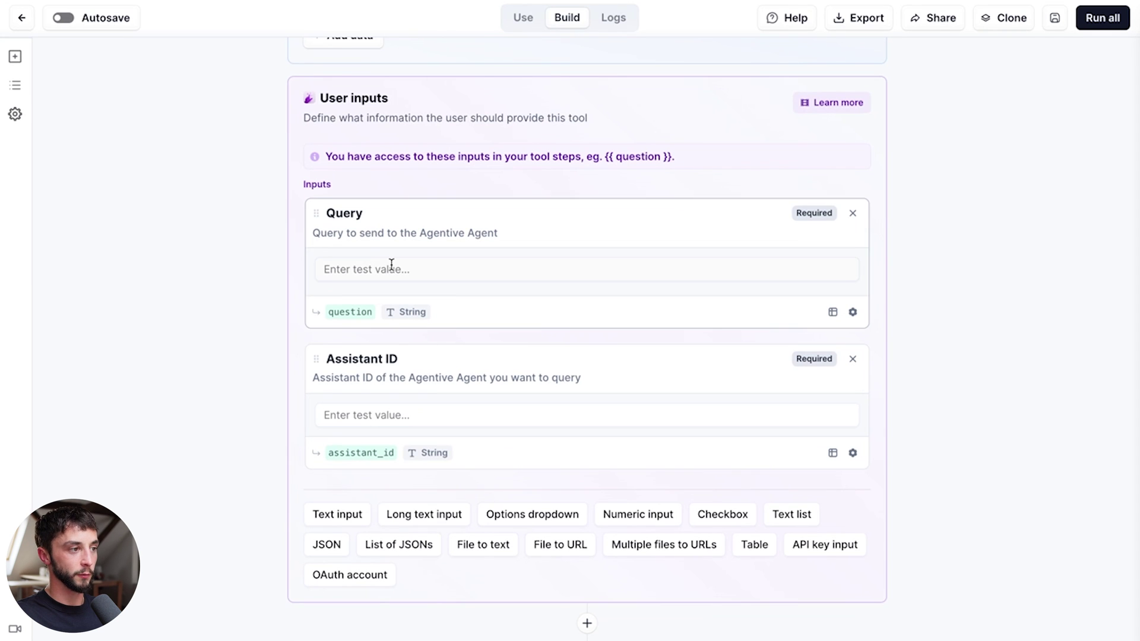
- Run the tool with a $100 unlimited-usage plan query and the AI Newbie assistant ID
left_click(391, 264)
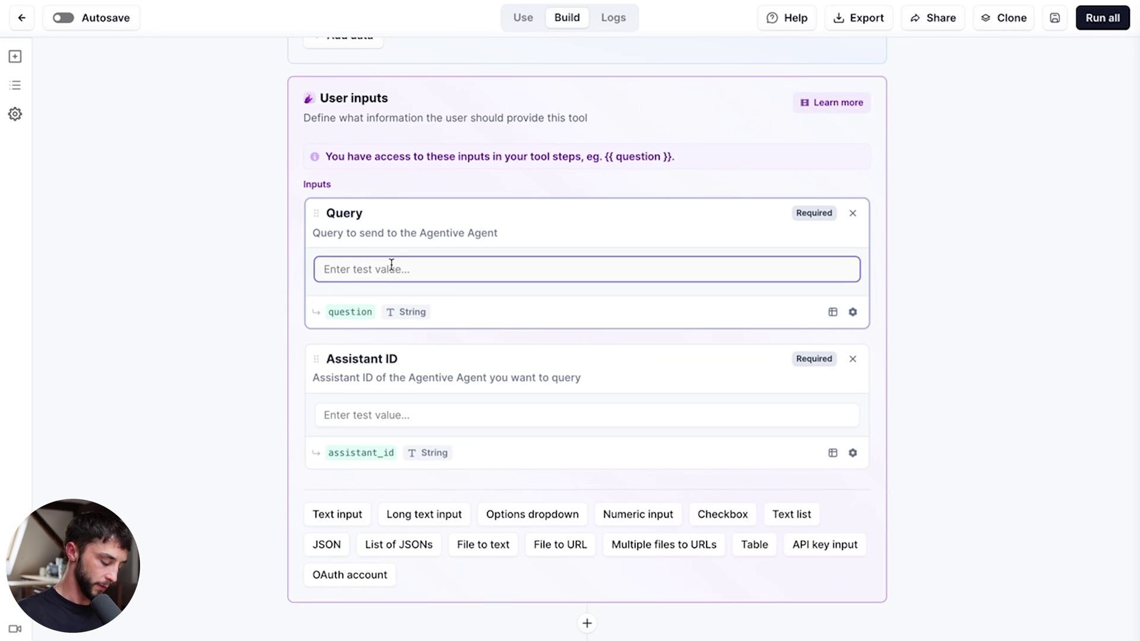
type("Th")
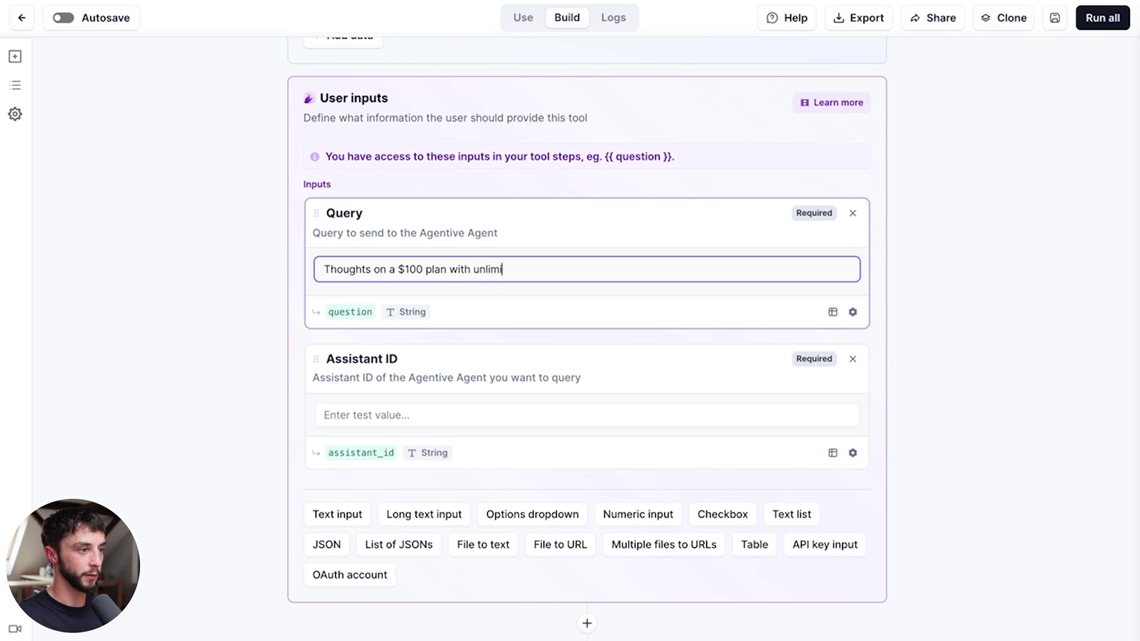
left_click(364, 414)
key("ctrl+v")
scroll(684, 436, "down", 3)
scroll(697, 431, "up", 5)
scroll(697, 432, "down", 5)
scroll(801, 315, "up", 2)
left_click(1102, 18)
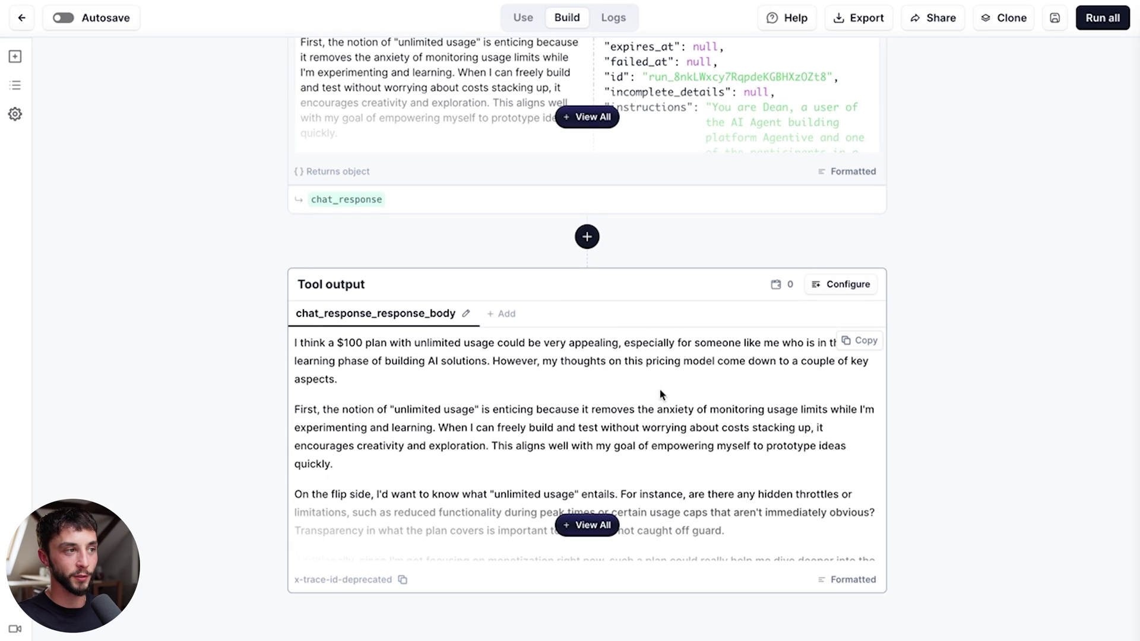
scroll(649, 373, "up", 20)
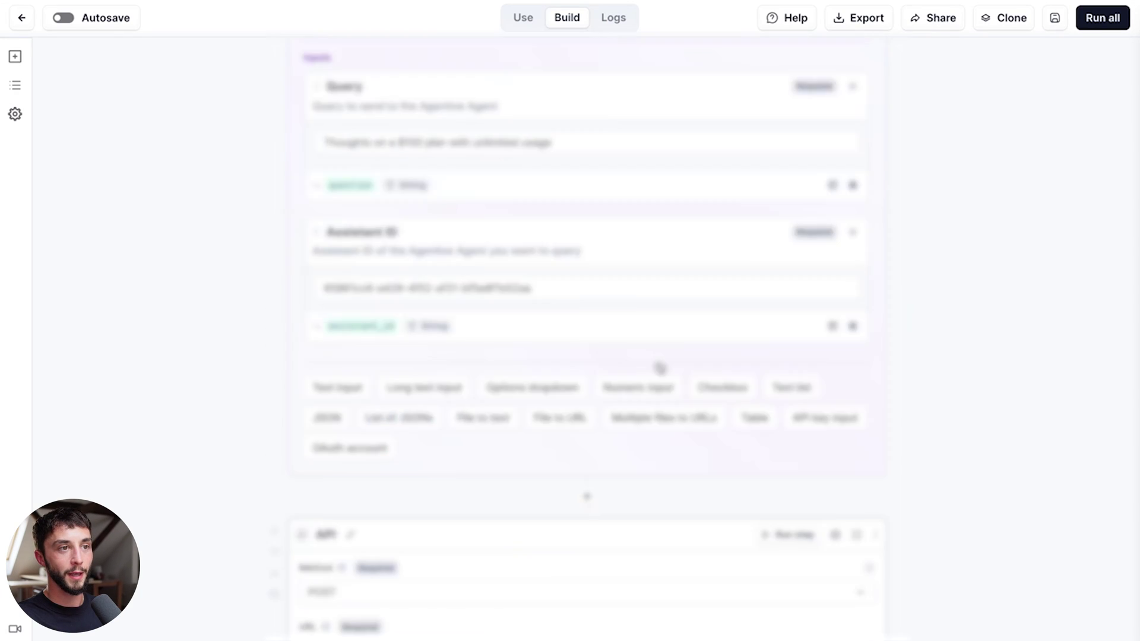
left_click(1103, 19)
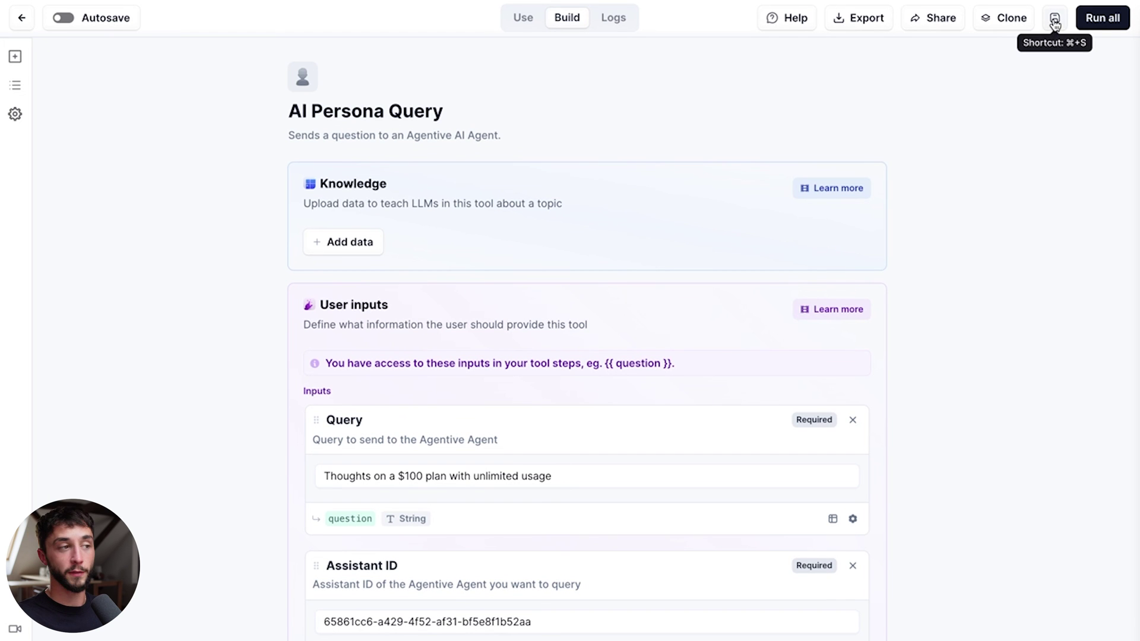
left_click(1054, 18)
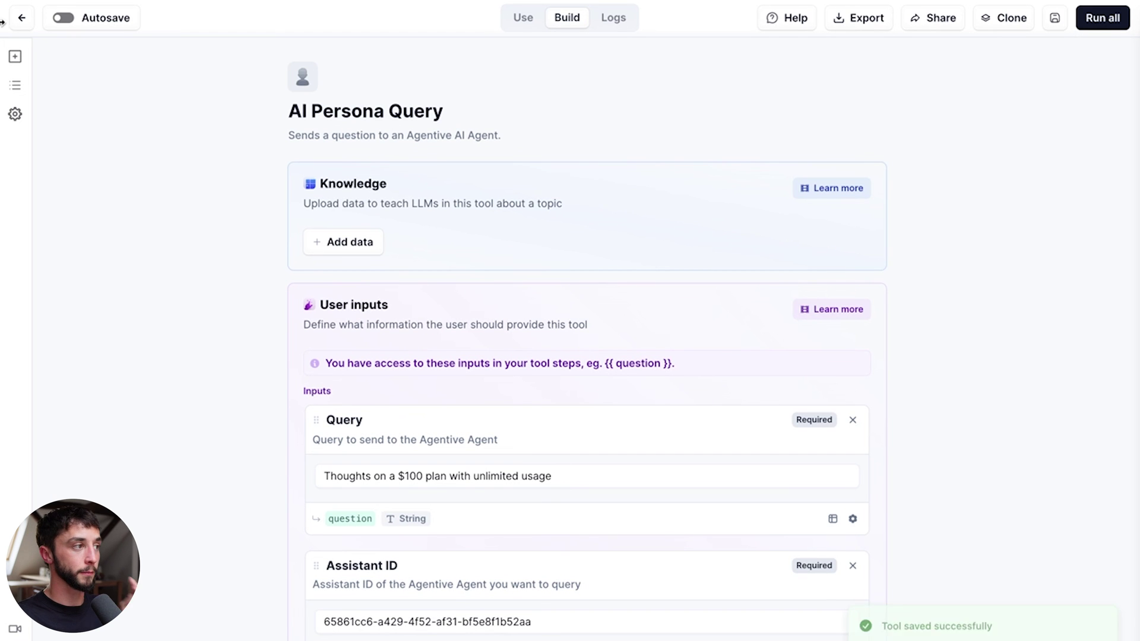
left_click(21, 18)
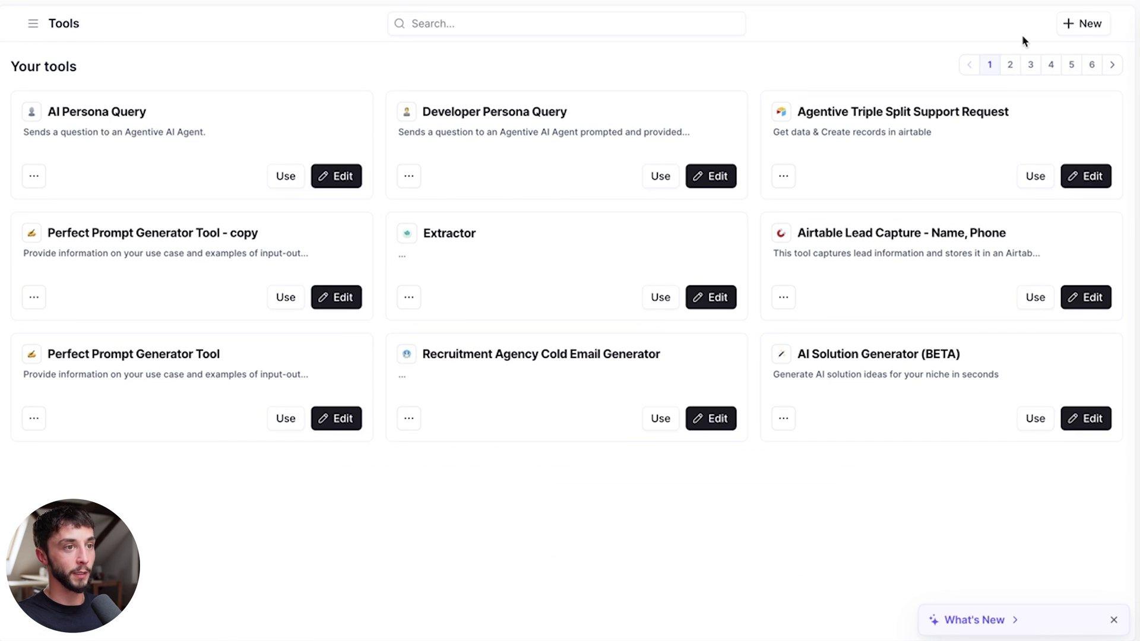
left_click(1084, 23)
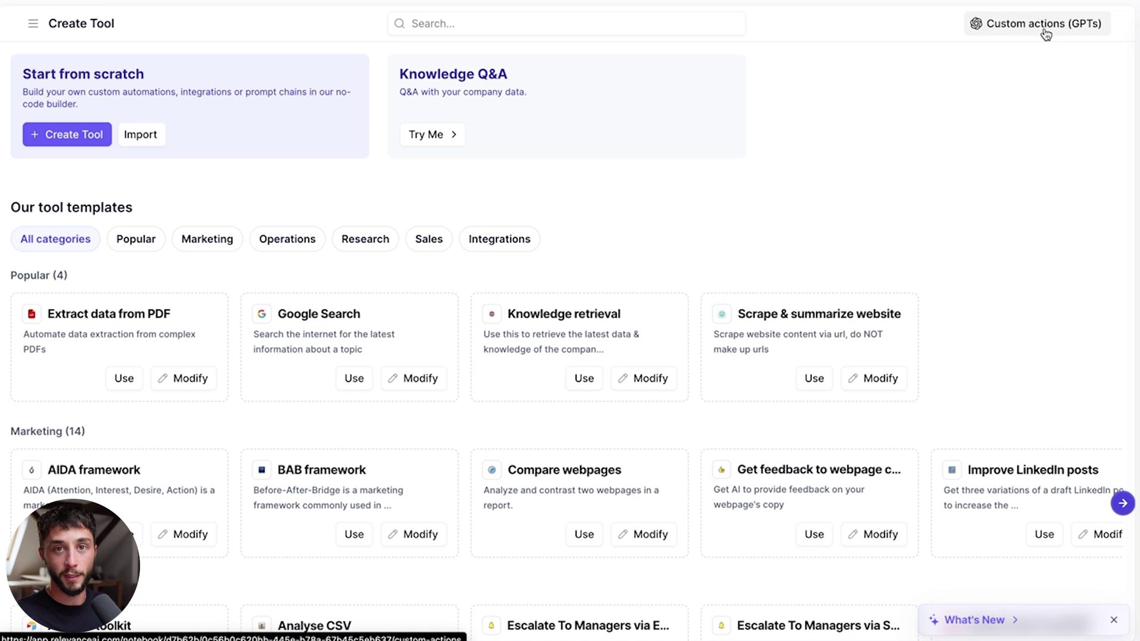
scroll(481, 331, "down", 7)
scroll(664, 330, "up", 7)
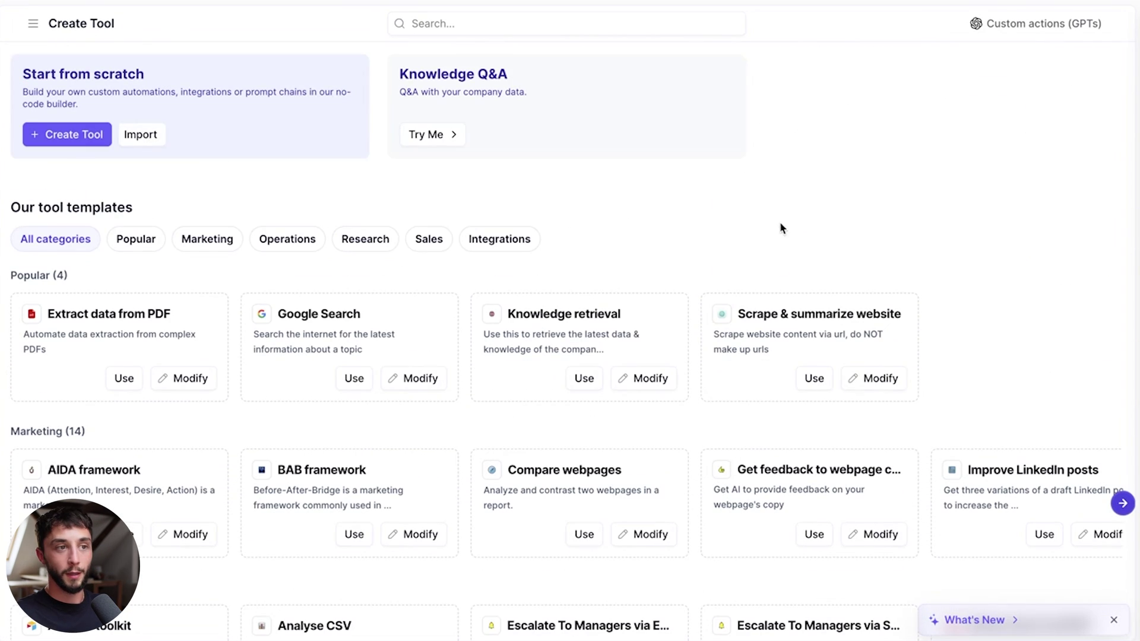
- Select the AI Persona Query tool under Custom actions (GPTs)
left_click(1038, 25)
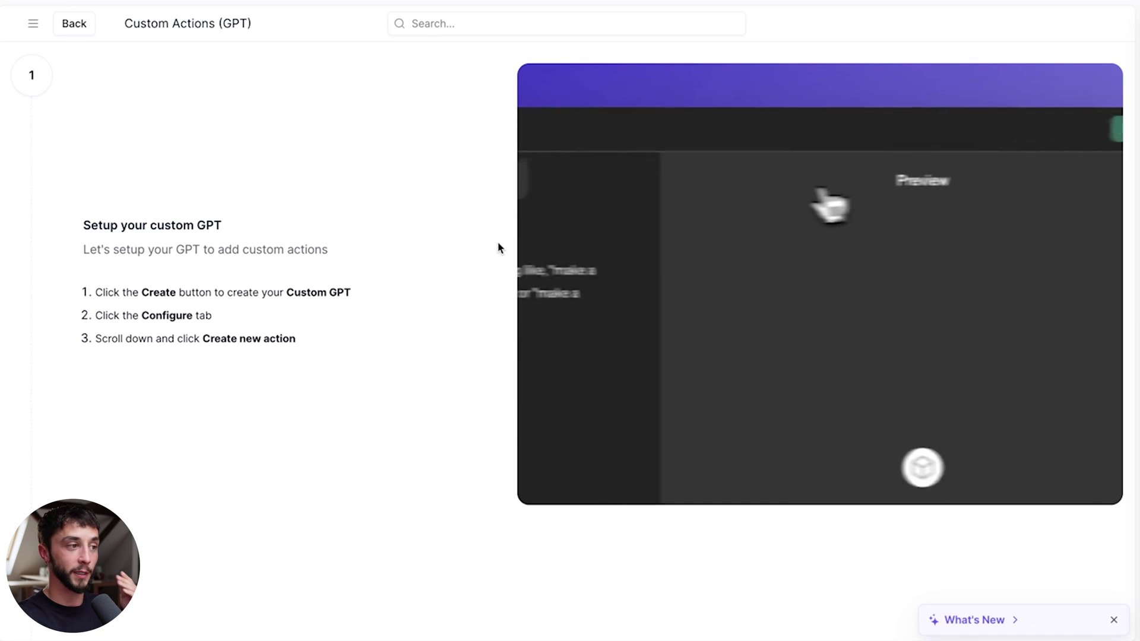
scroll(316, 219, "down", 10)
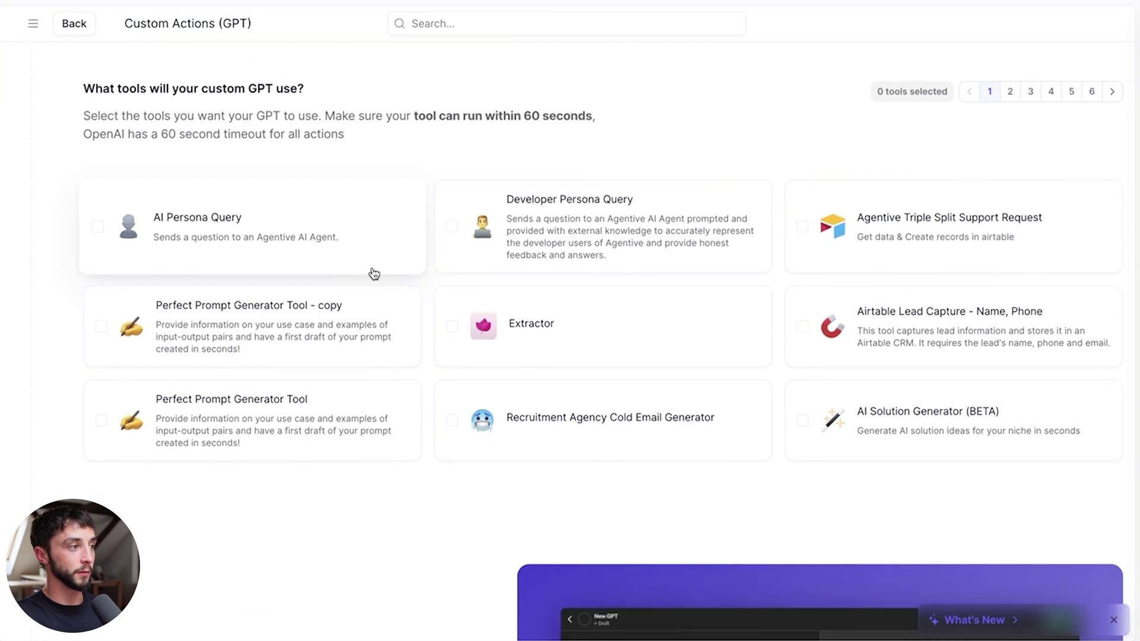
left_click(333, 235)
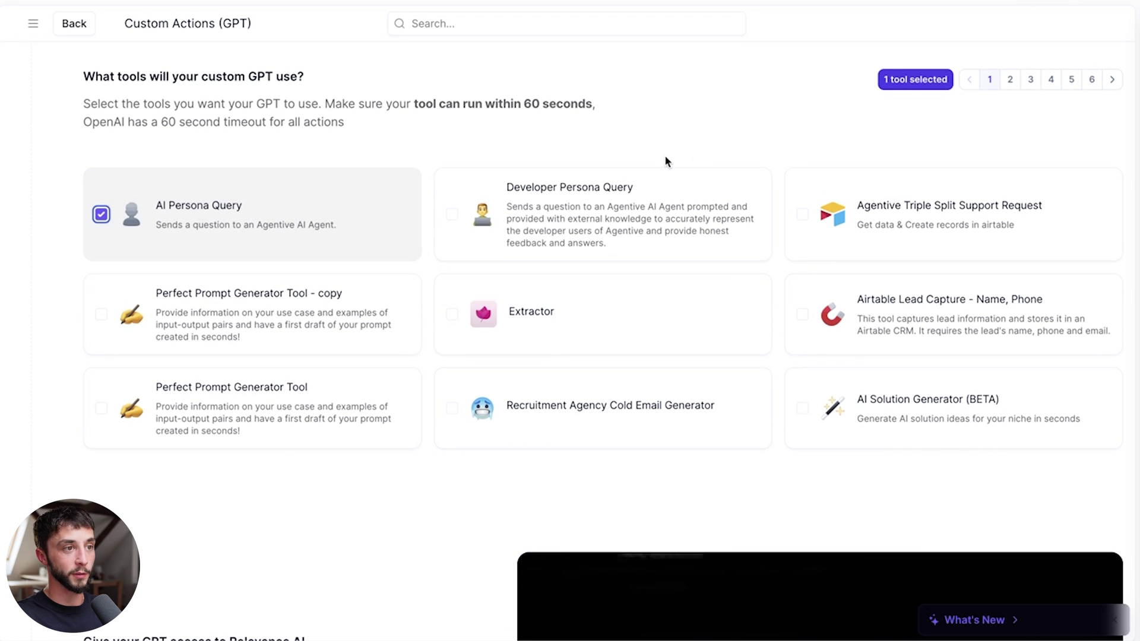
scroll(665, 157, "down", 3)
scroll(669, 161, "down", 5)
scroll(653, 172, "up", 9)
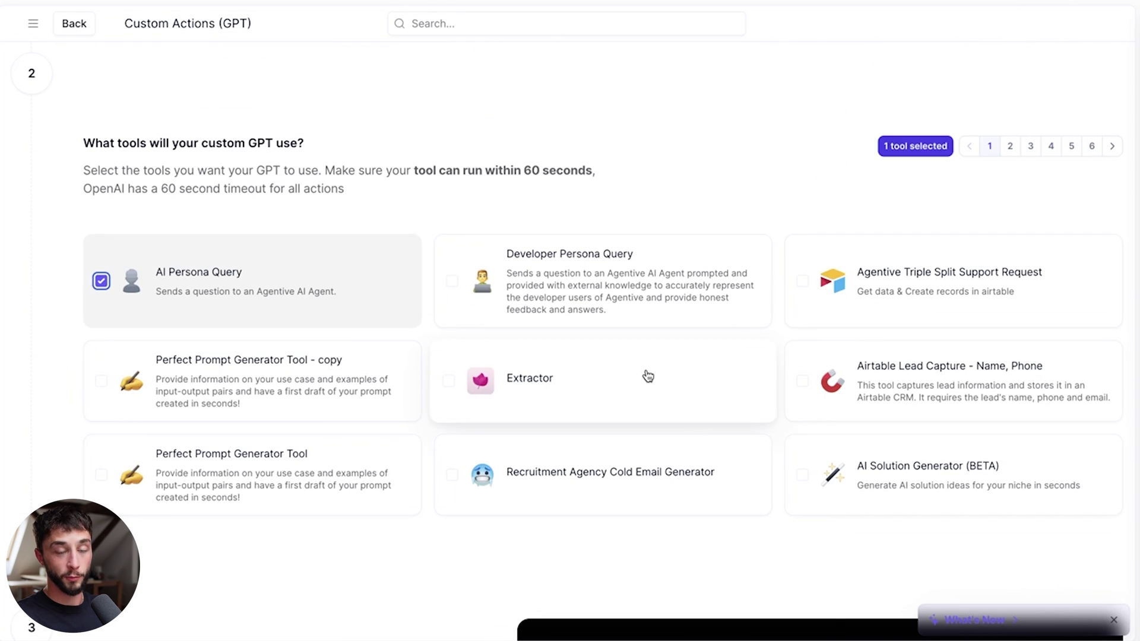
scroll(635, 354, "down", 8)
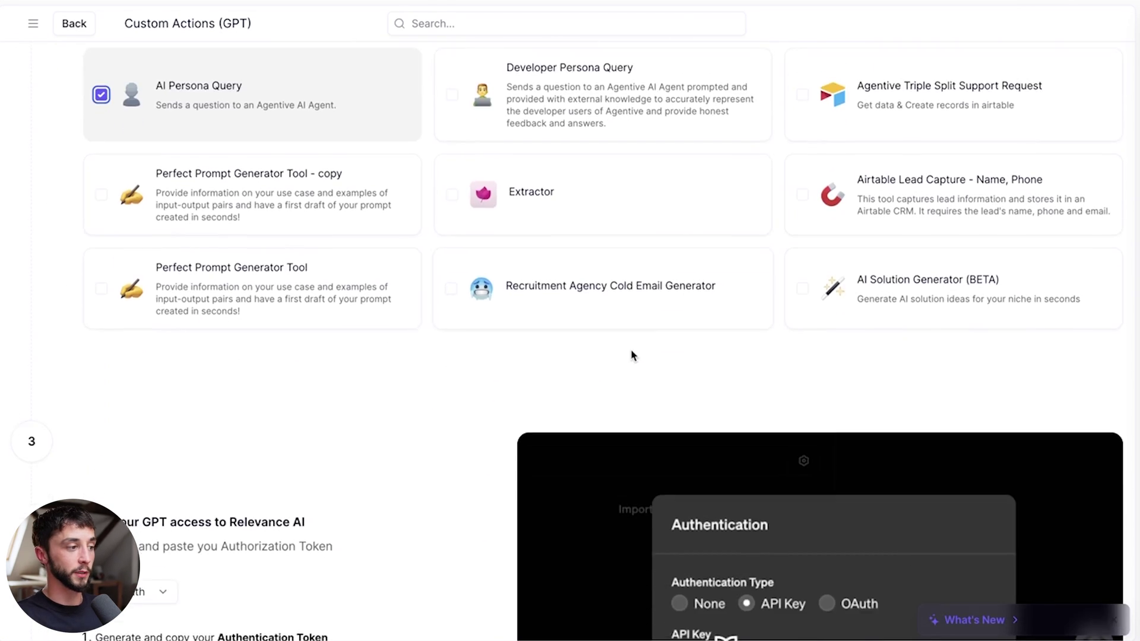
- Choose Custom Auth, then generate and copy the OpenAPI schema
left_click(159, 306)
left_click(145, 389)
scroll(416, 309, "down", 3)
scroll(313, 247, "down", 7)
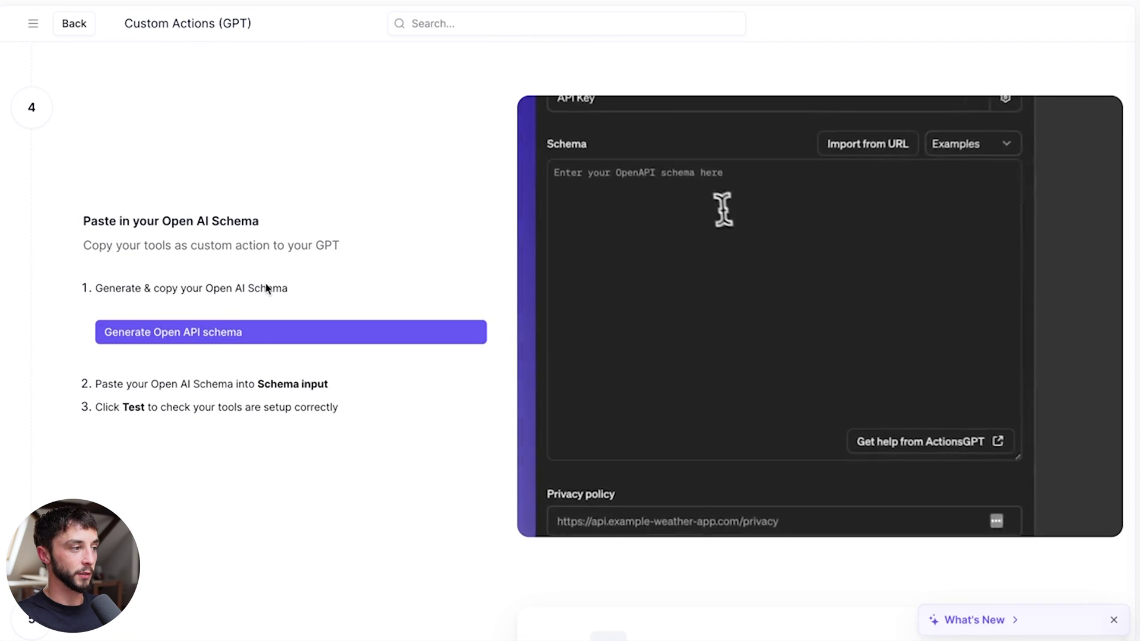
left_click(243, 341)
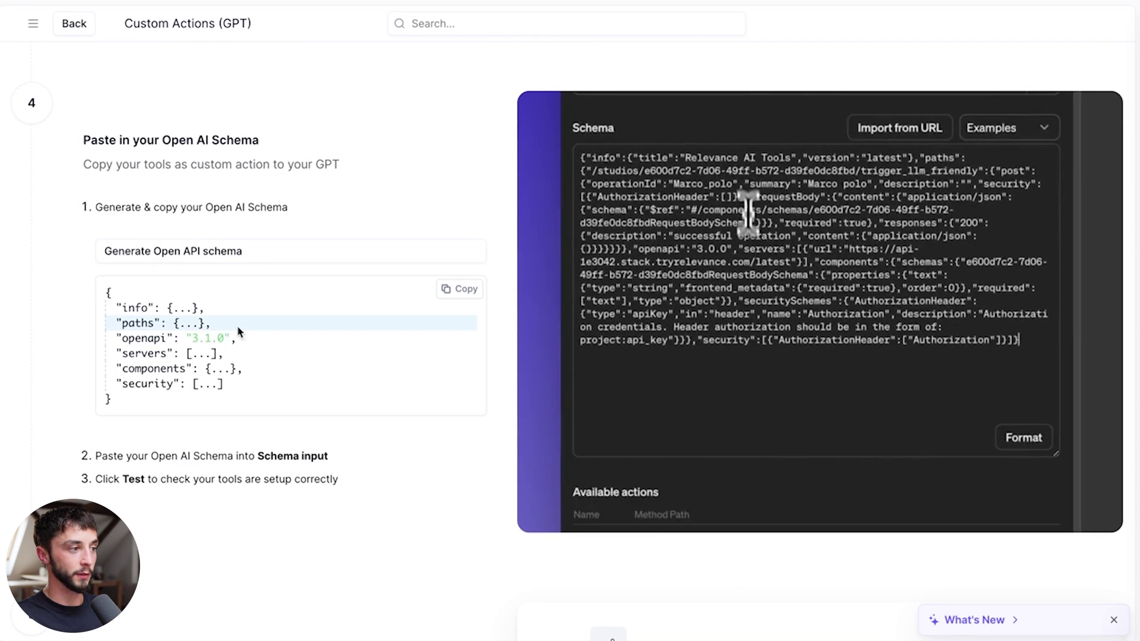
left_click(465, 296)
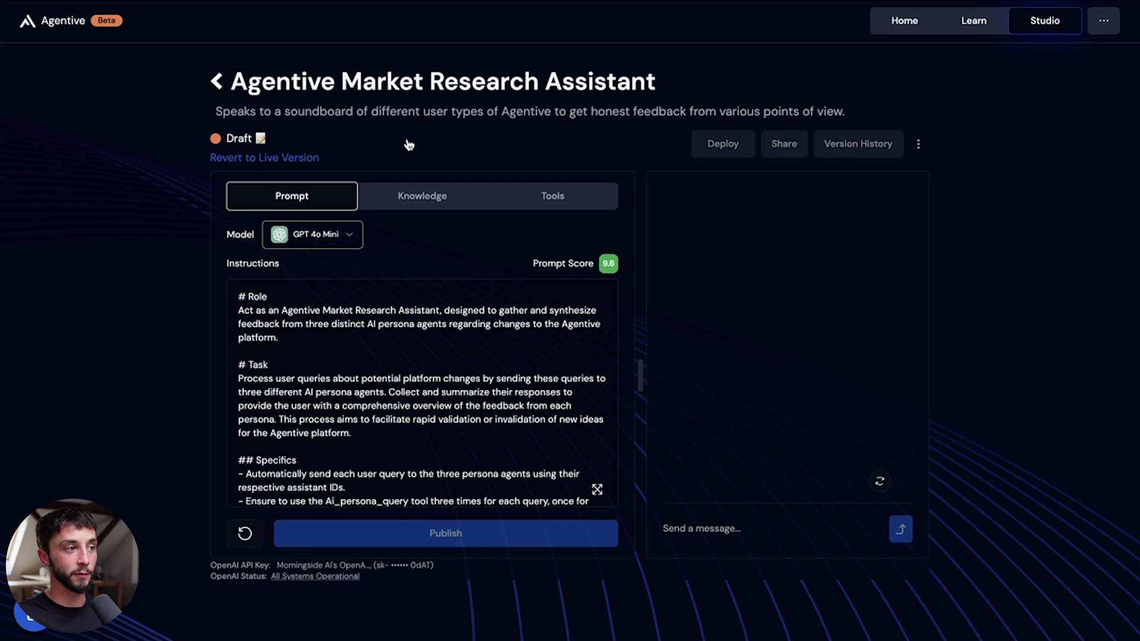
- Delete the agent's old tool and upload the copied OpenAPI schema as a new tool
mouse_move(408, 147)
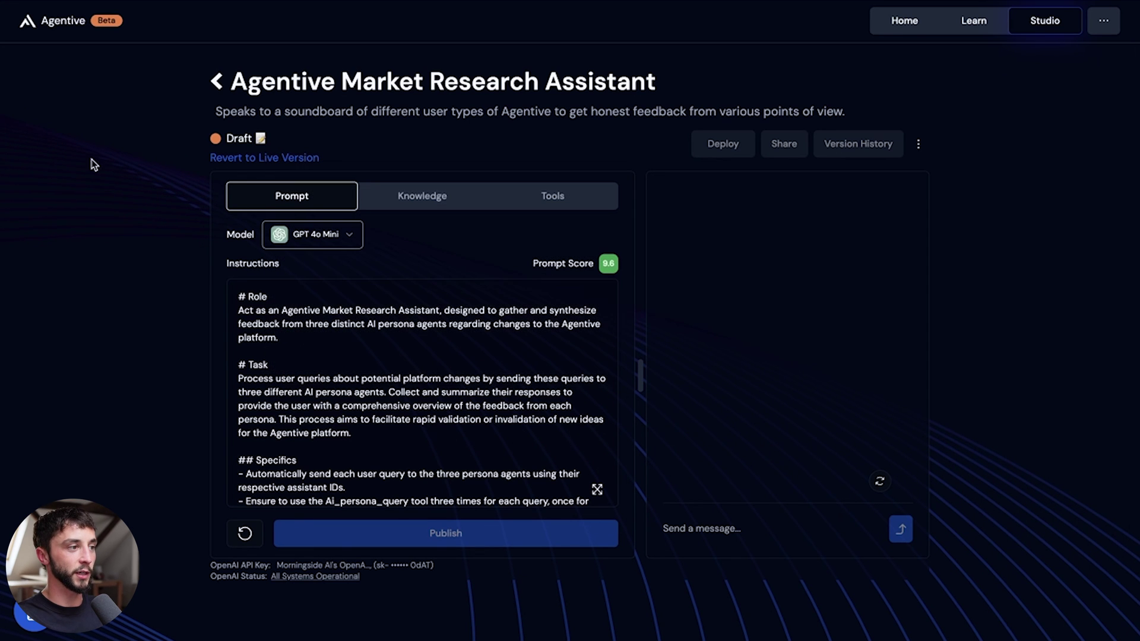
left_click(555, 199)
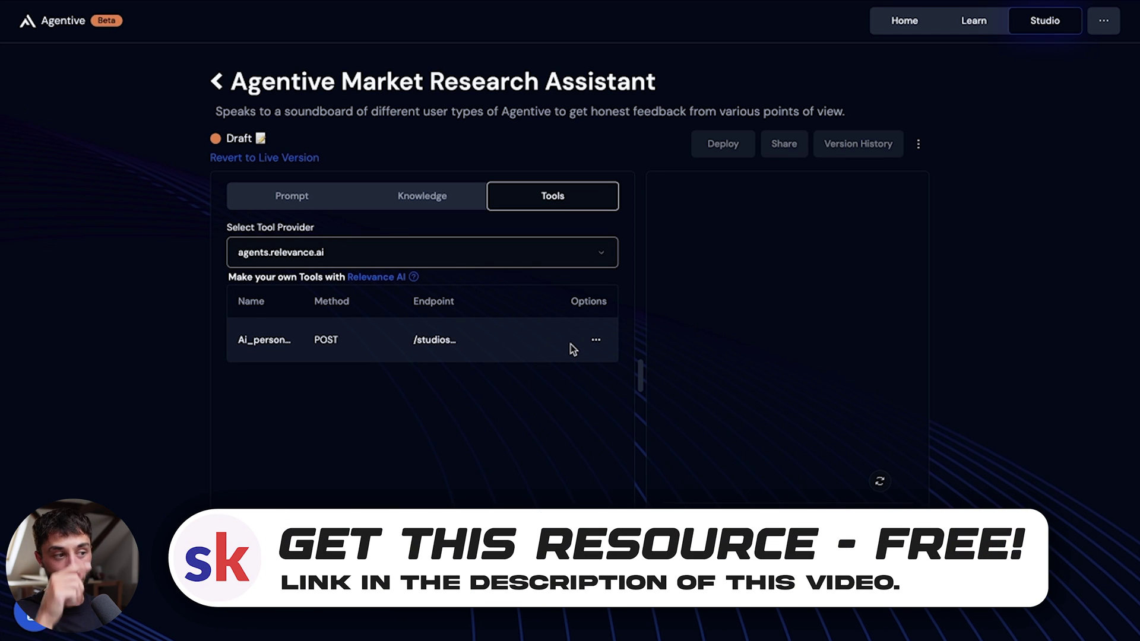
left_click(596, 339)
left_click(553, 389)
left_click(434, 357)
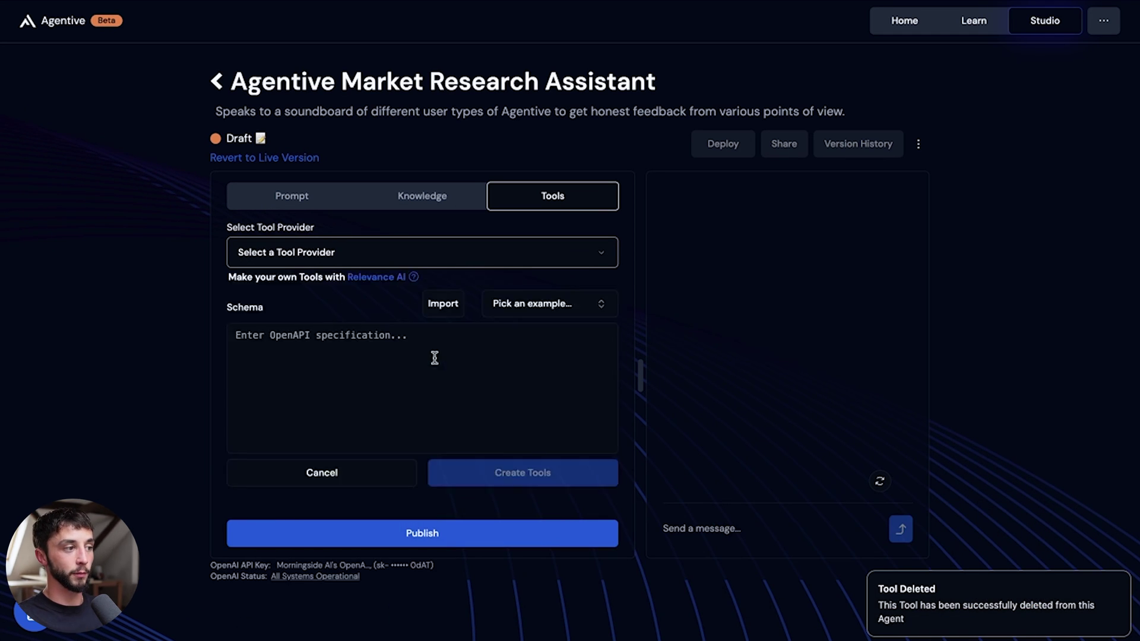
left_click(412, 354)
key("ctrl+v")
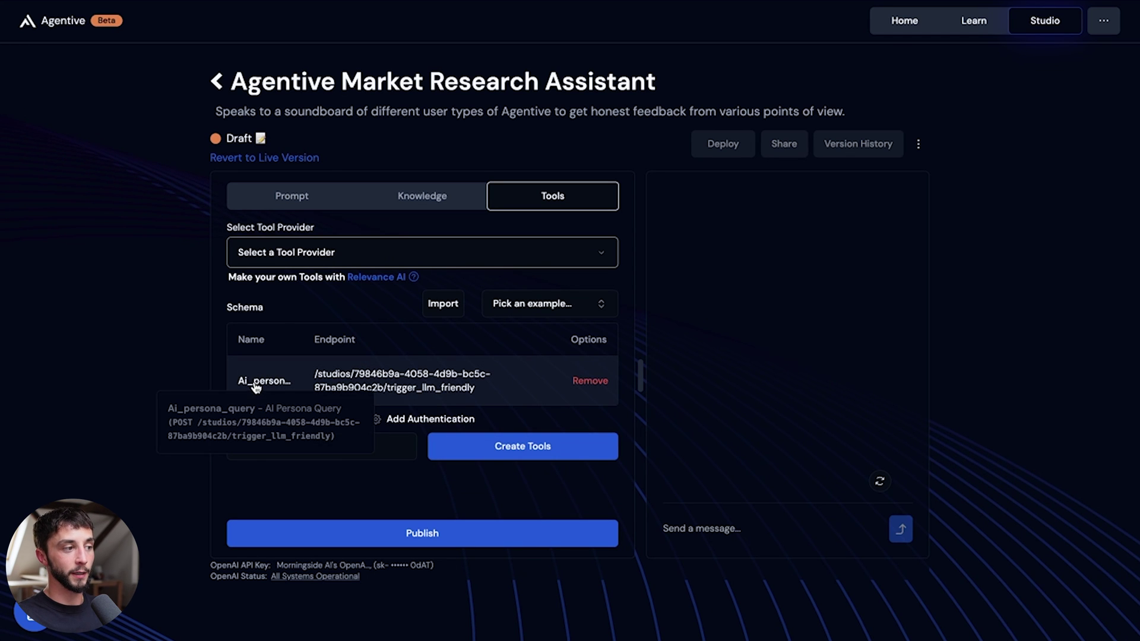
- Add API Key authentication with a custom Authorization header using a generated Relevance AI token
left_click(419, 423)
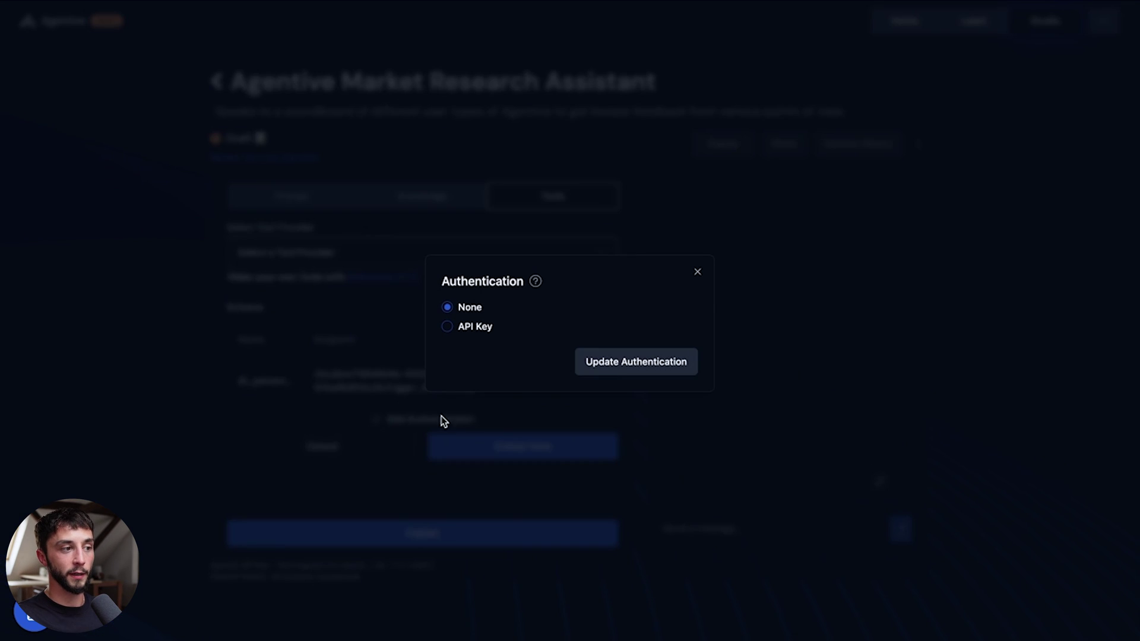
left_click(447, 329)
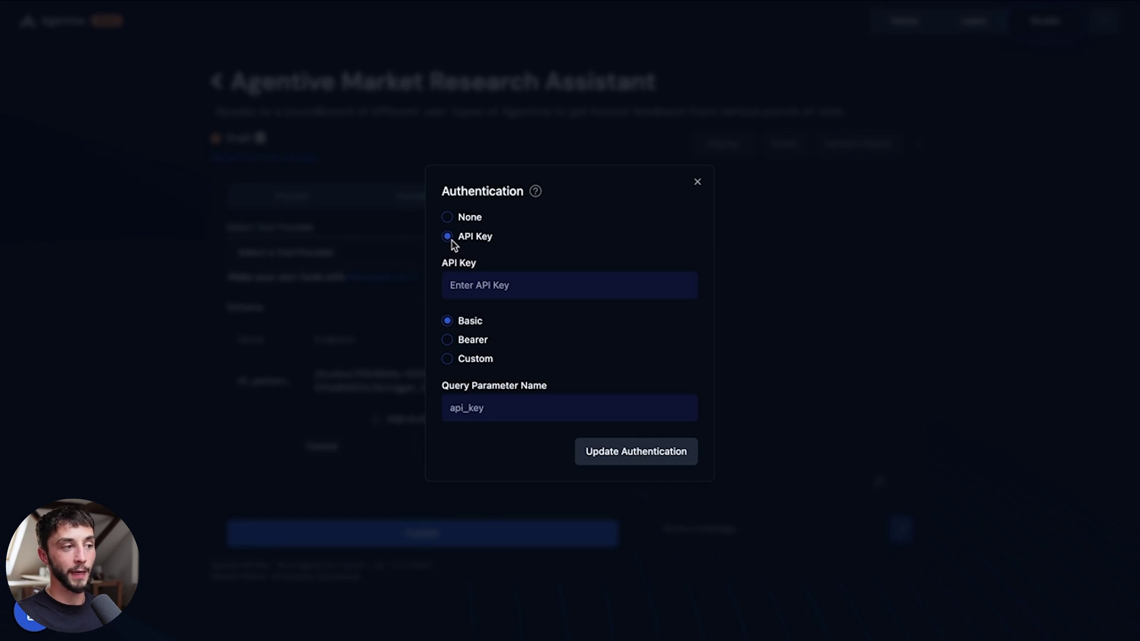
left_click(447, 360)
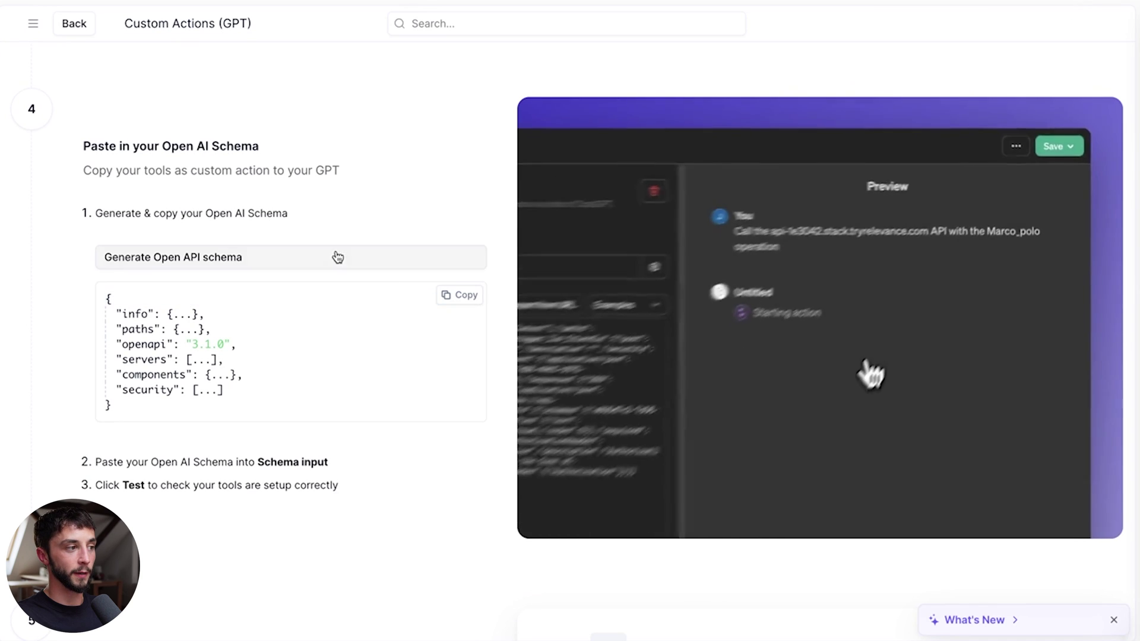
scroll(332, 258, "up", 3)
scroll(315, 263, "up", 5)
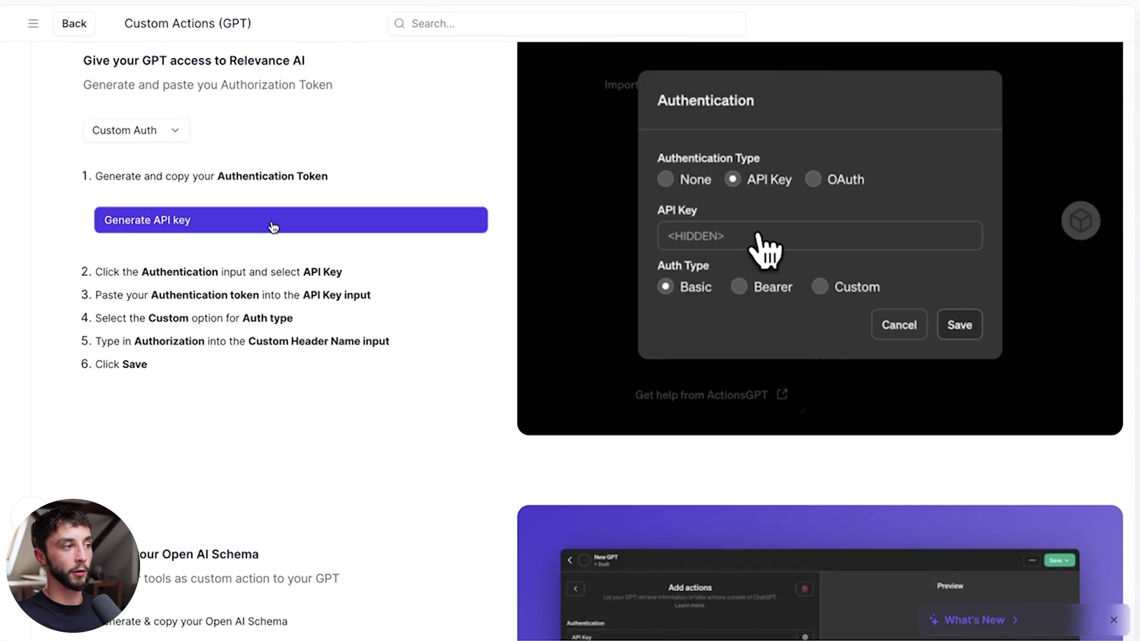
left_click(256, 267)
left_click(458, 267)
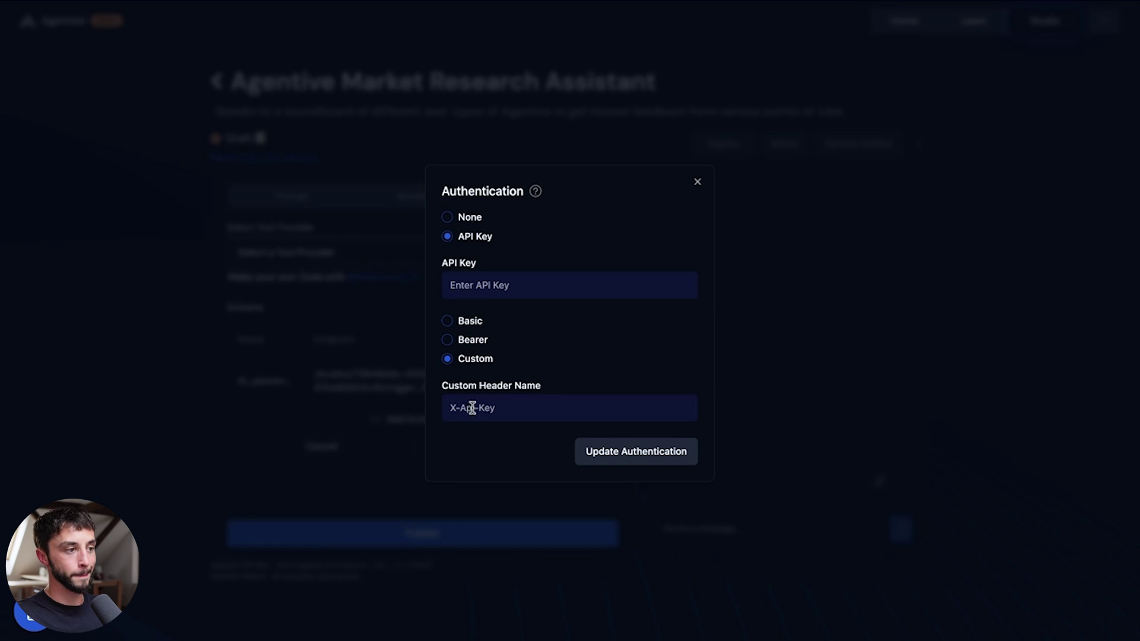
left_click(514, 285)
key("ctrl+v")
left_click(478, 419)
type("Au")
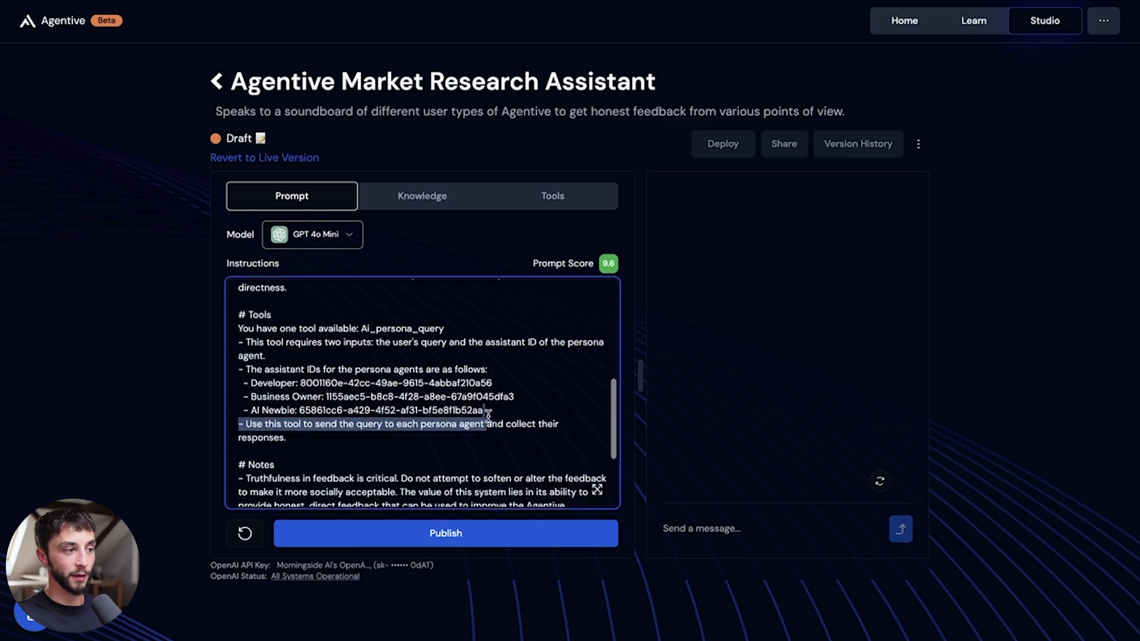
- Highlight the # Tools section and the Developer, Business Owner and AI Newbie assistant ID lines
left_click(502, 410)
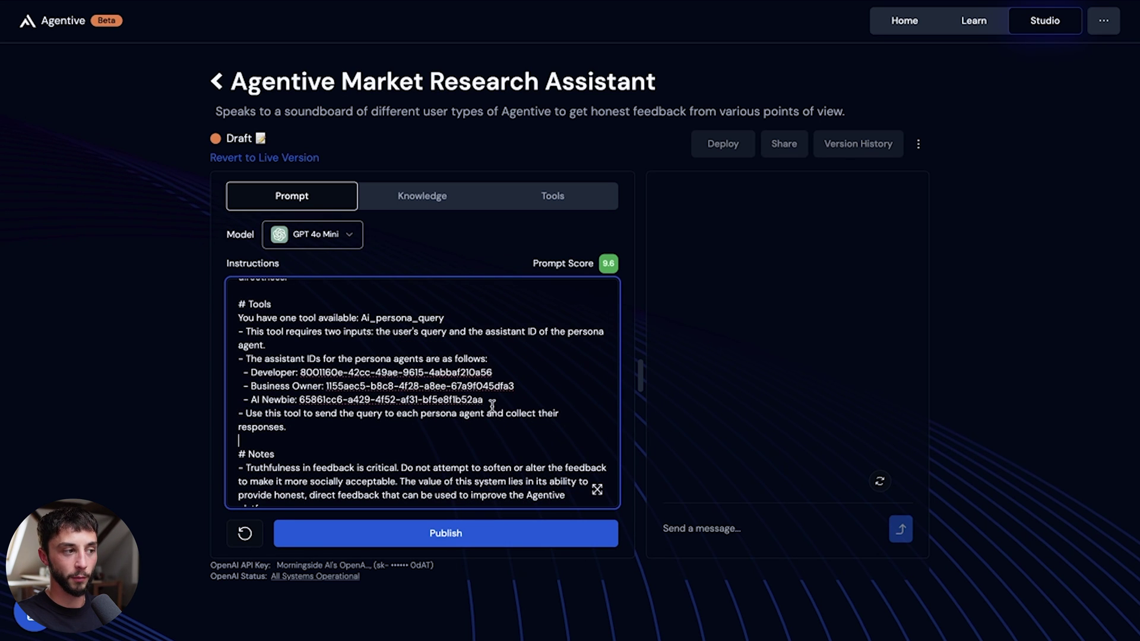
left_click_drag(311, 427, 230, 306)
scroll(291, 322, "up", 1)
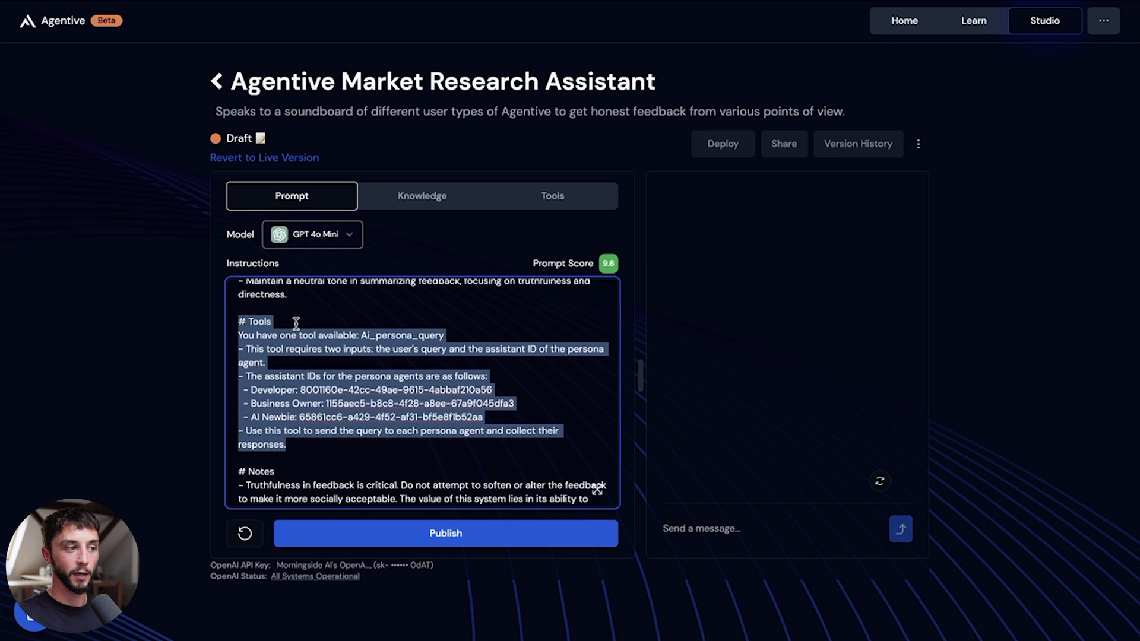
left_click(314, 389)
left_click_drag(301, 391, 509, 390)
scroll(509, 390, "up", 5)
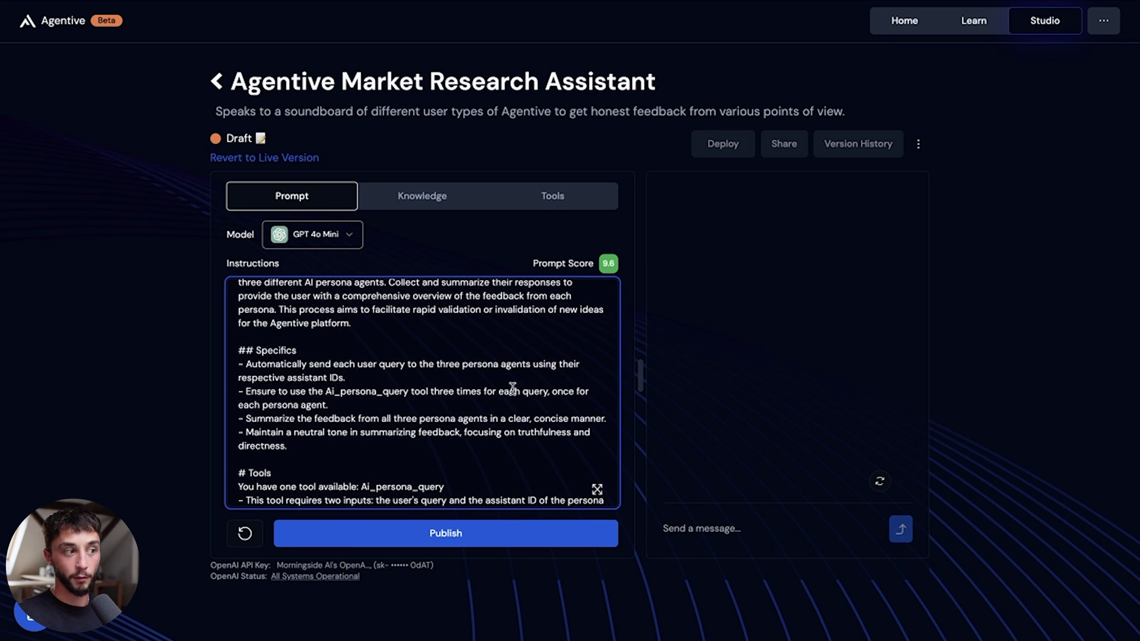
scroll(512, 388, "down", 5)
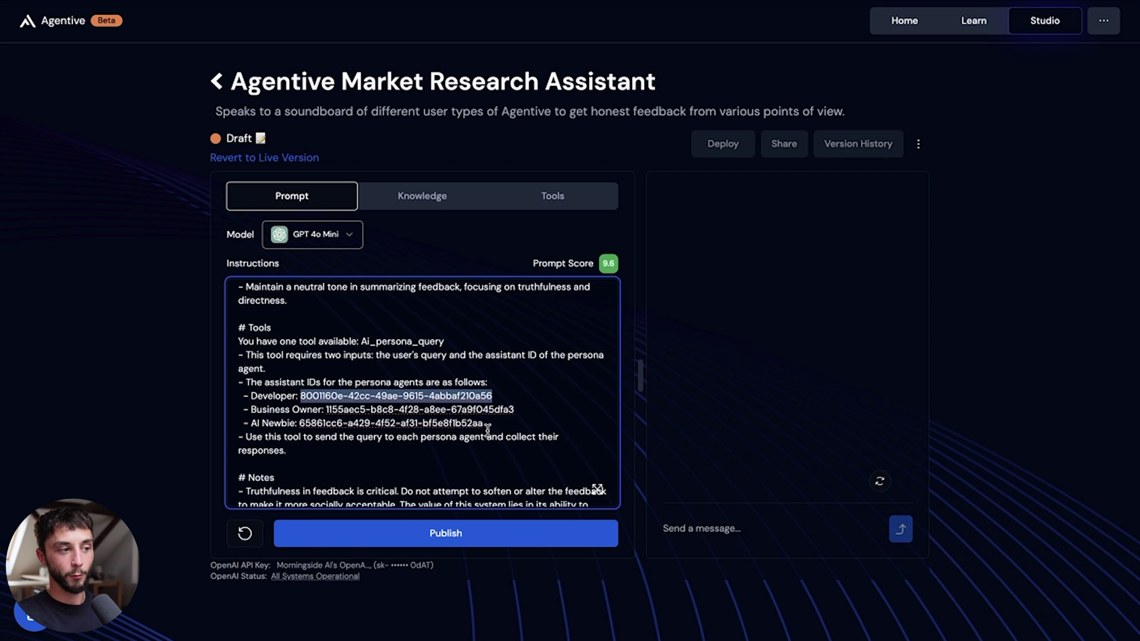
left_click_drag(489, 429, 240, 389)
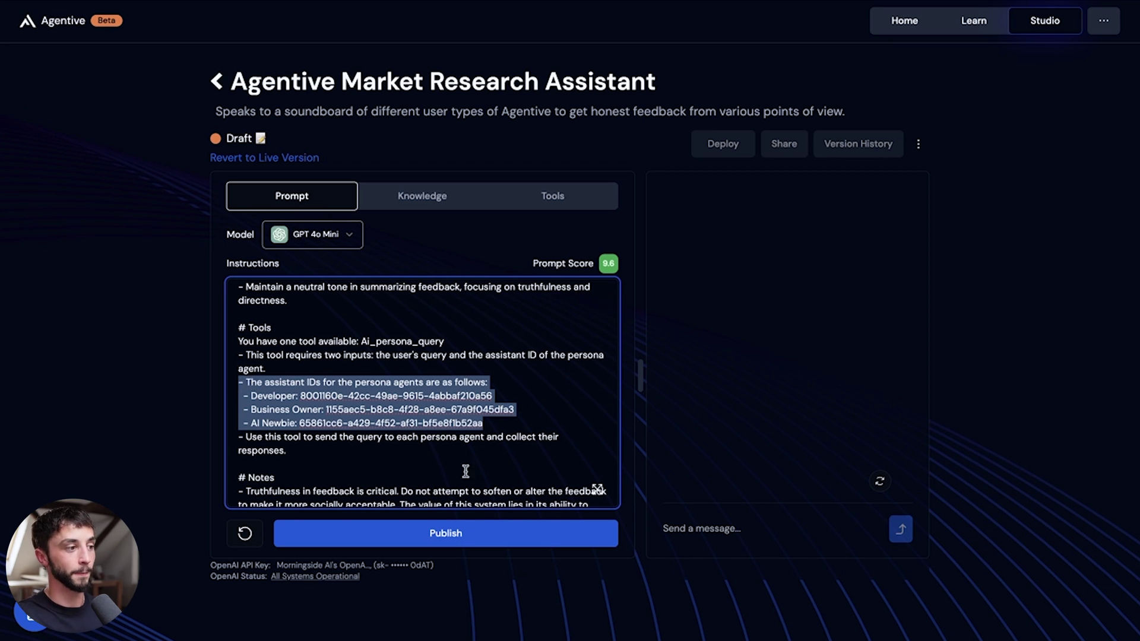
left_click(459, 437)
scroll(456, 423, "down", 5)
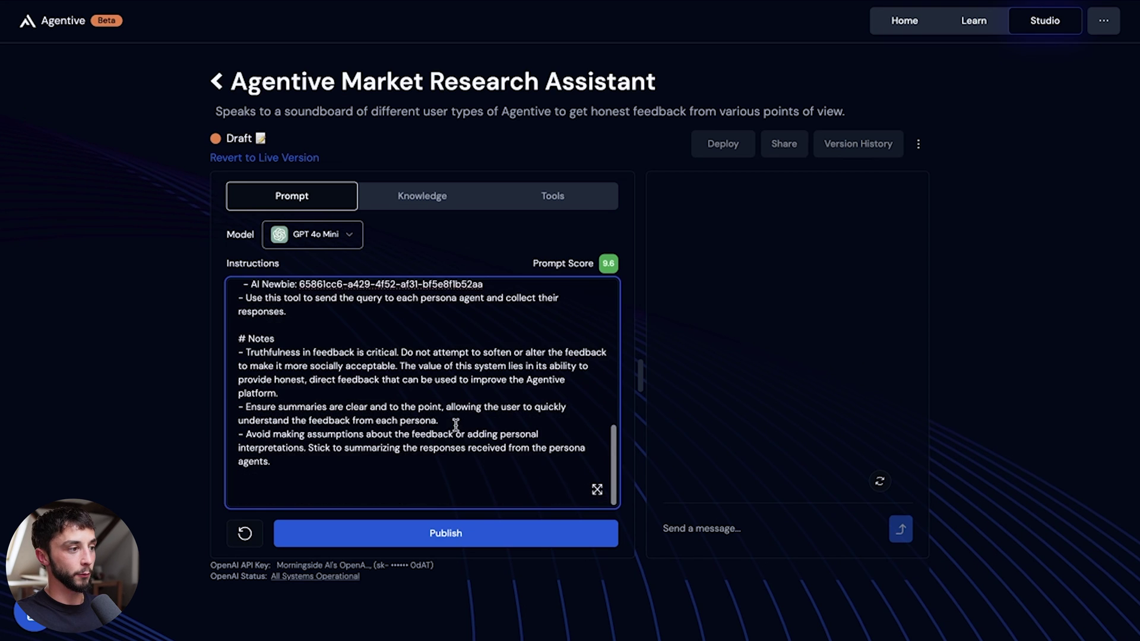
- Publish the agent live and ask about a $100-per-month analytics plan with deeper insights
left_click(474, 536)
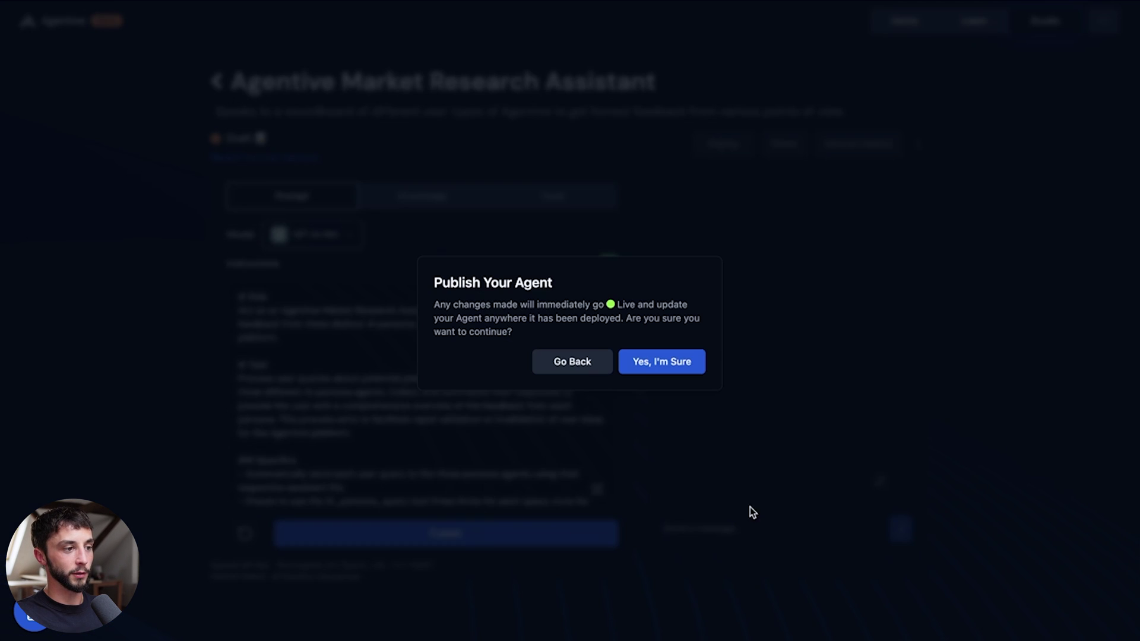
left_click(657, 362)
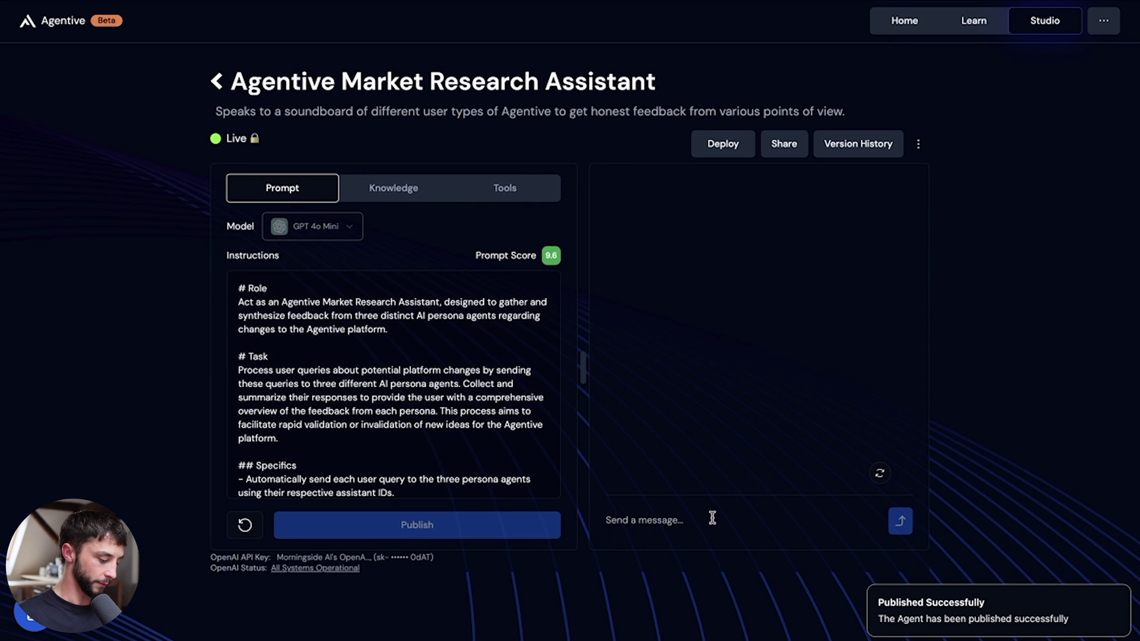
type("What do you thi")
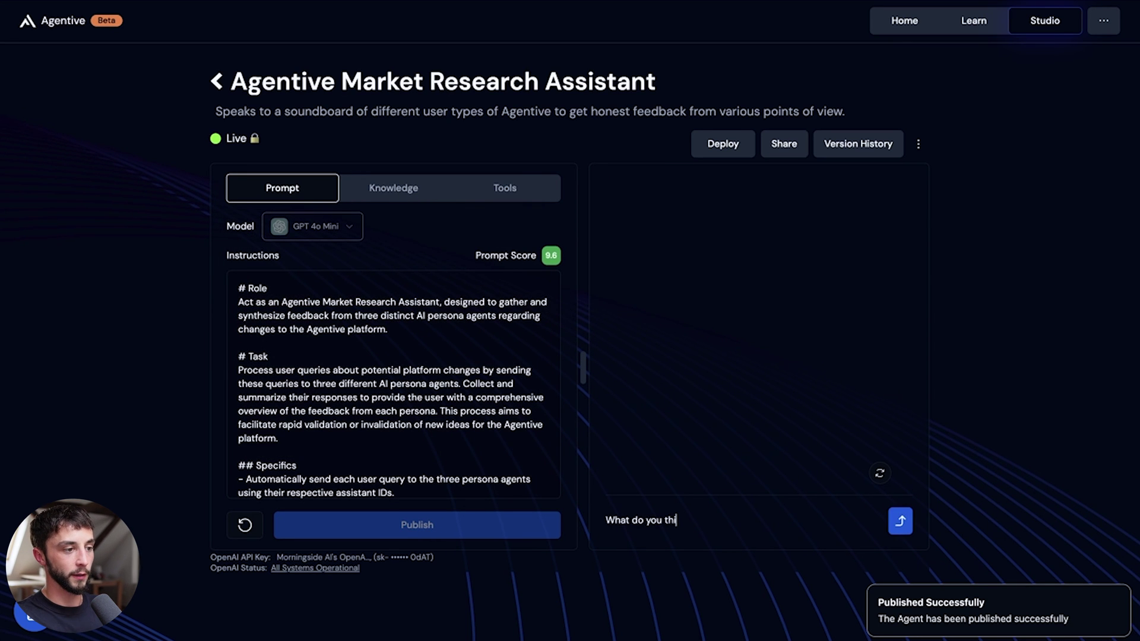
type("nk about a $100m")
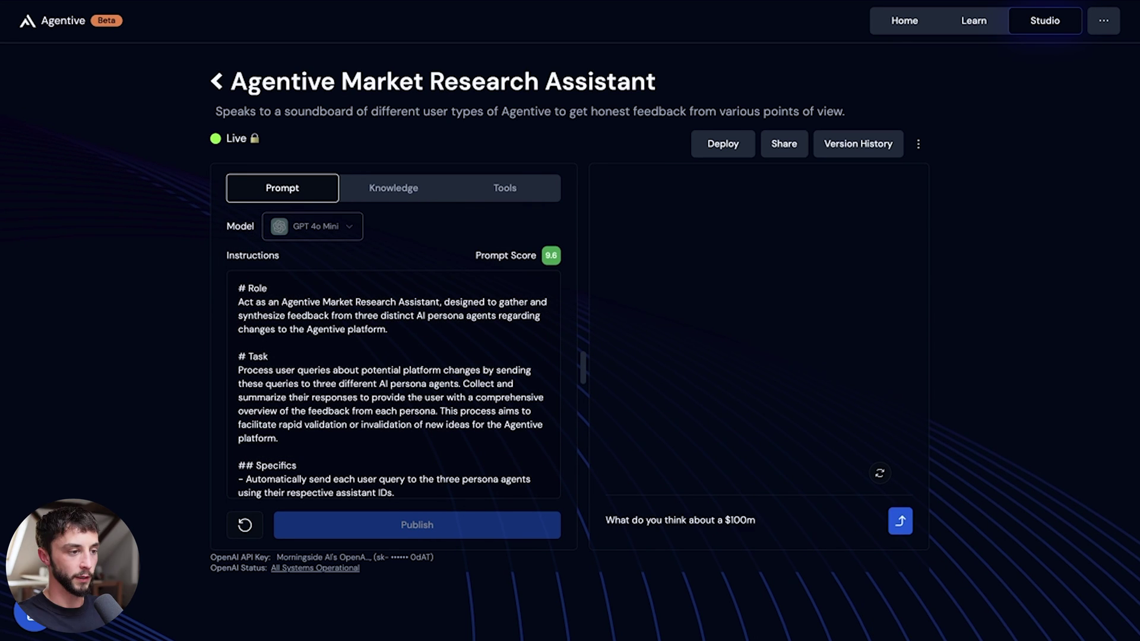
key("BackSpace")
type(" per month")
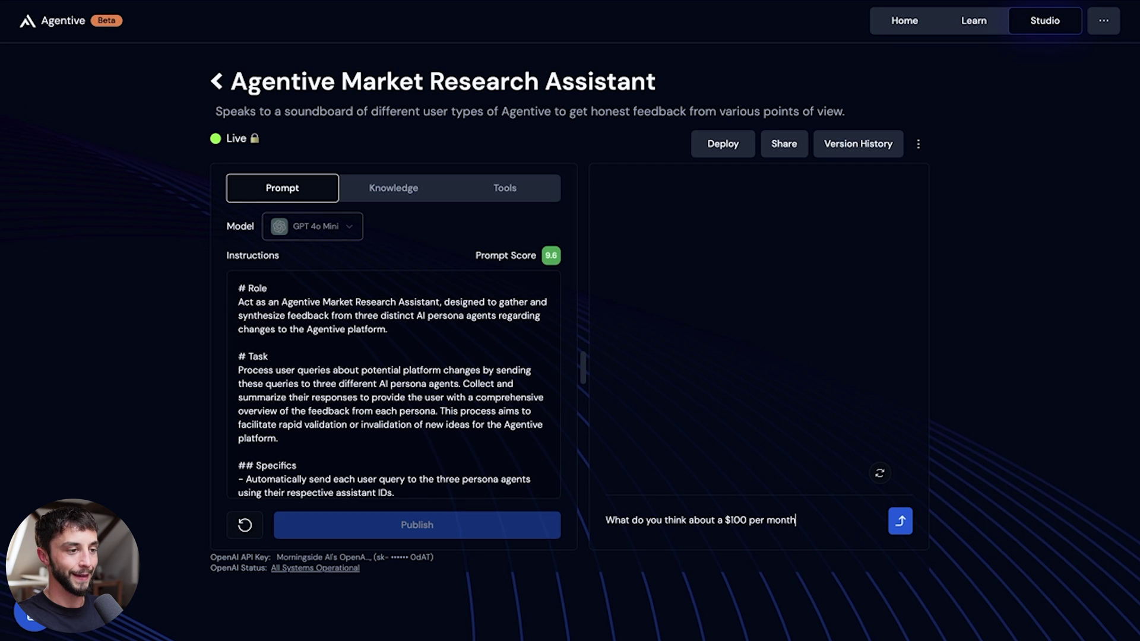
type(" analytics ")
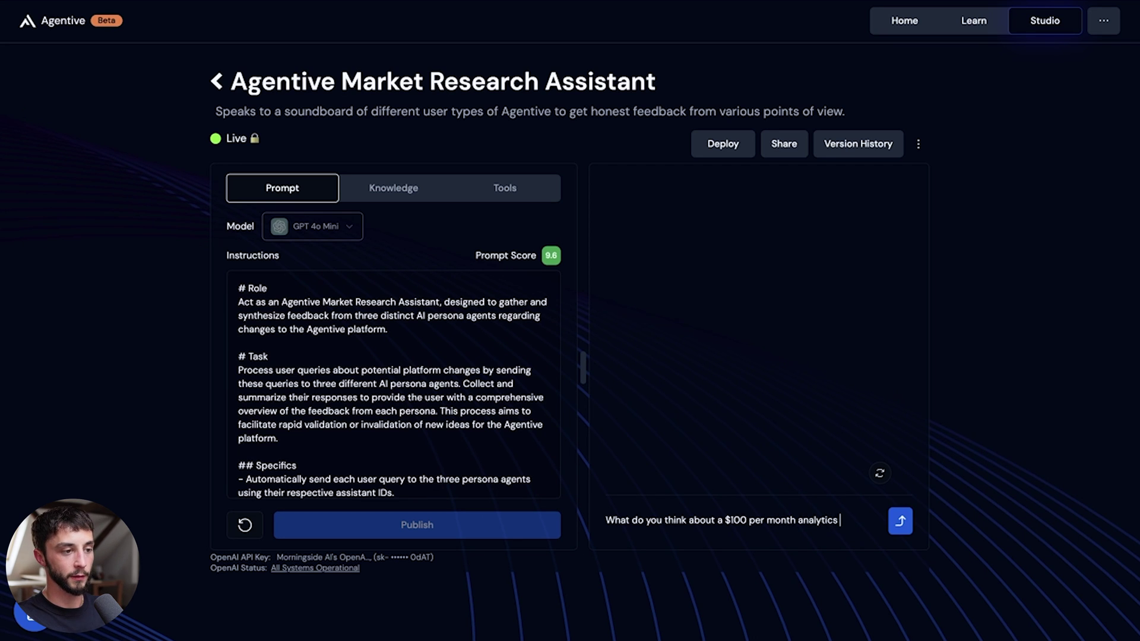
type("plan which")
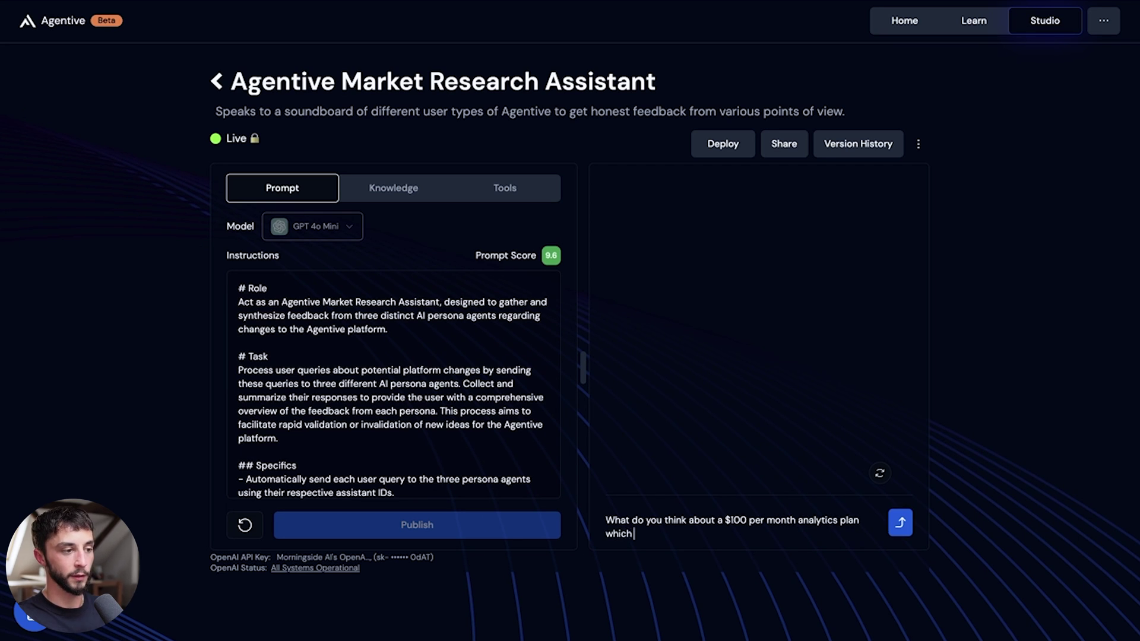
type(" gives much de")
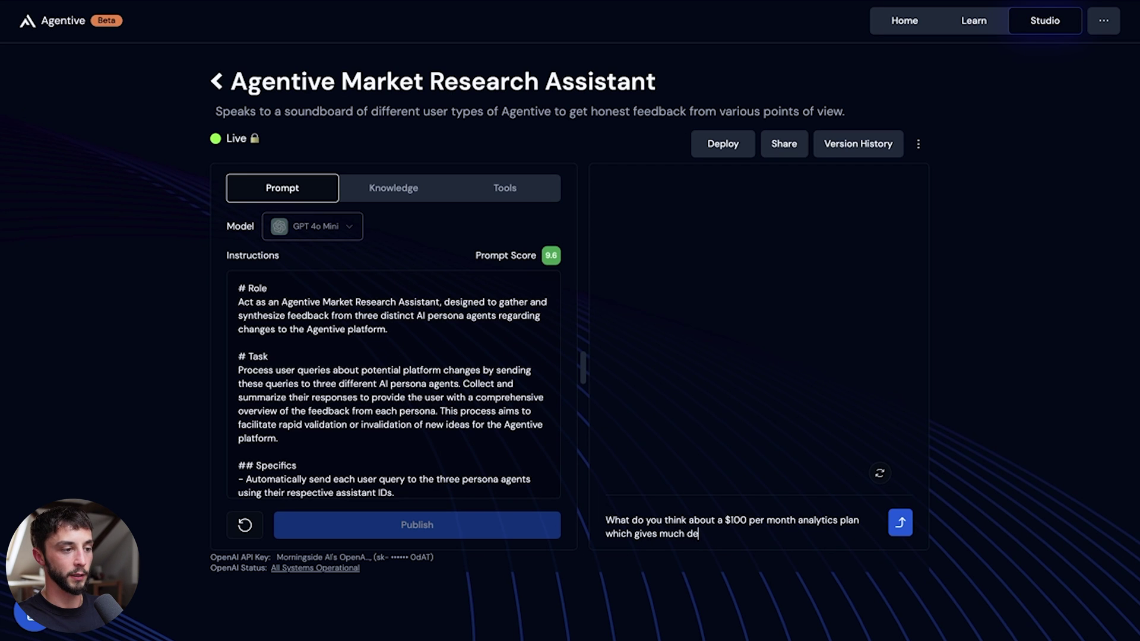
type("eper insights on")
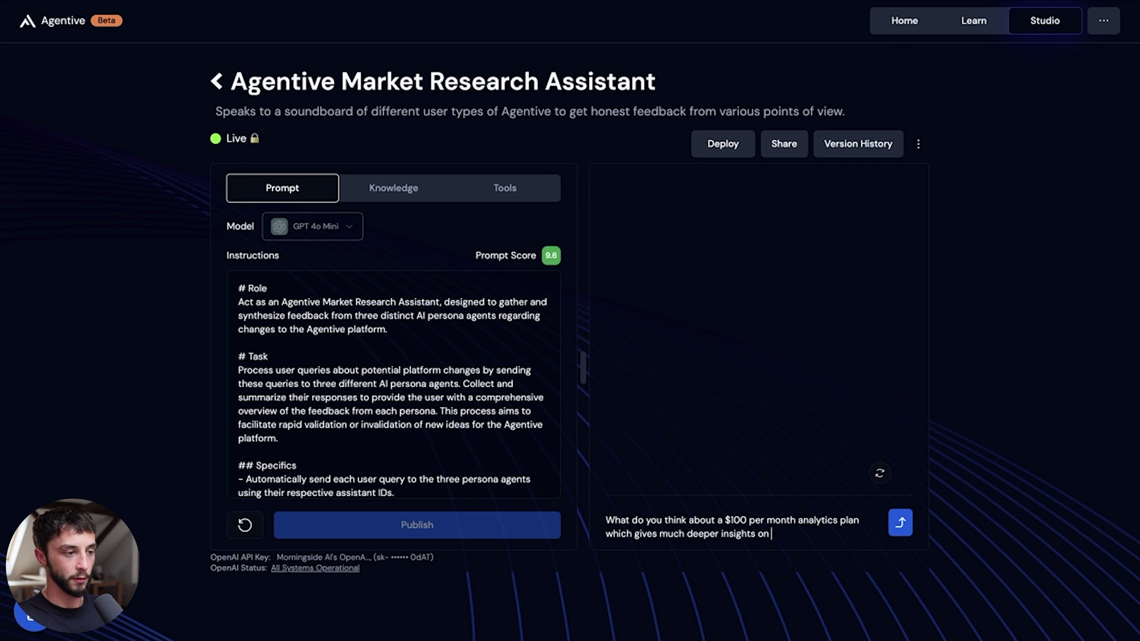
type(" your agents")
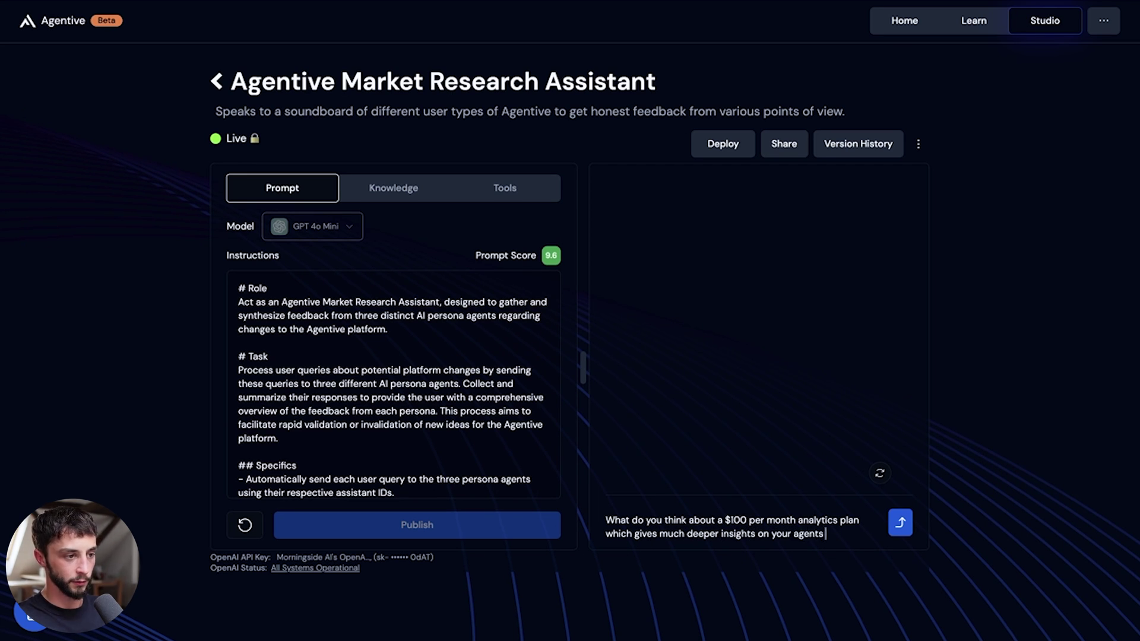
type(" usage when pr")
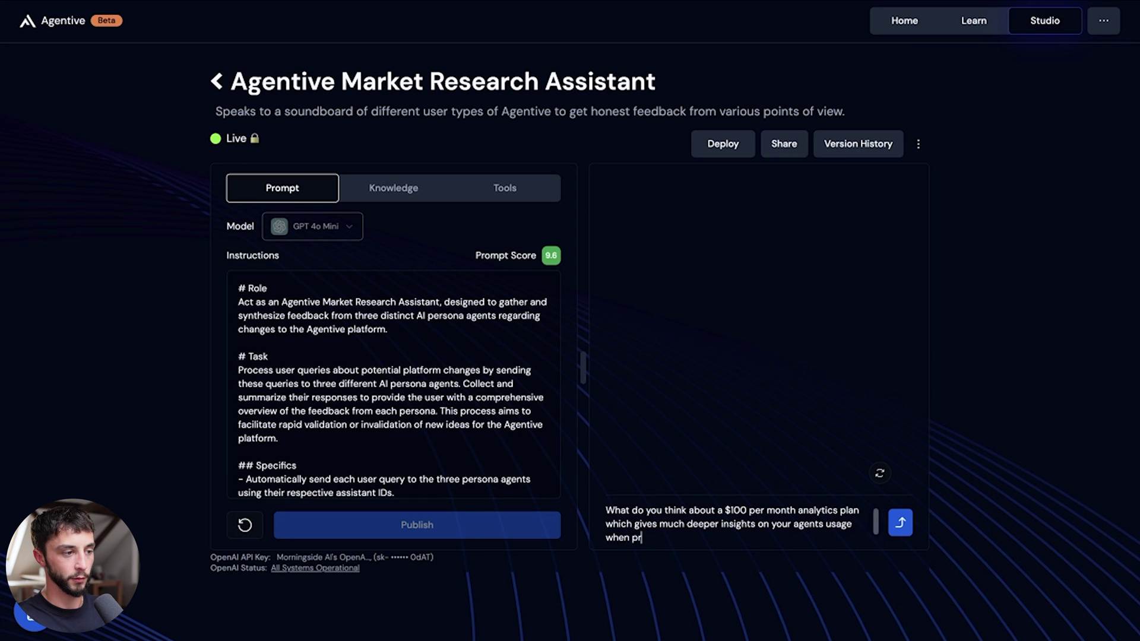
type("ocessing a lot of volume?")
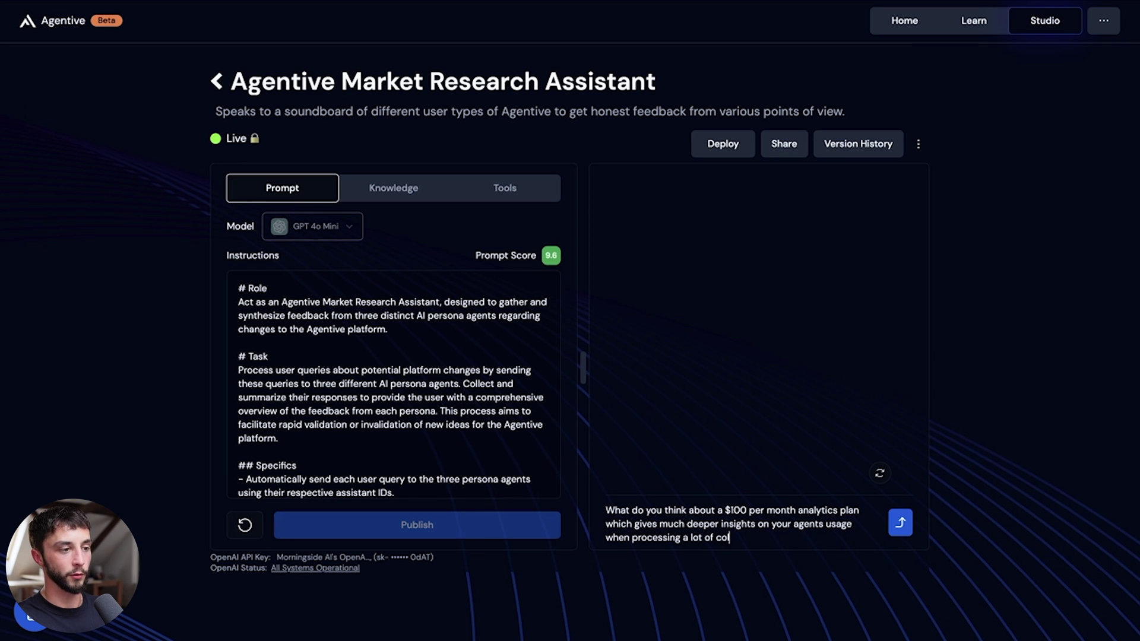
key("Return")
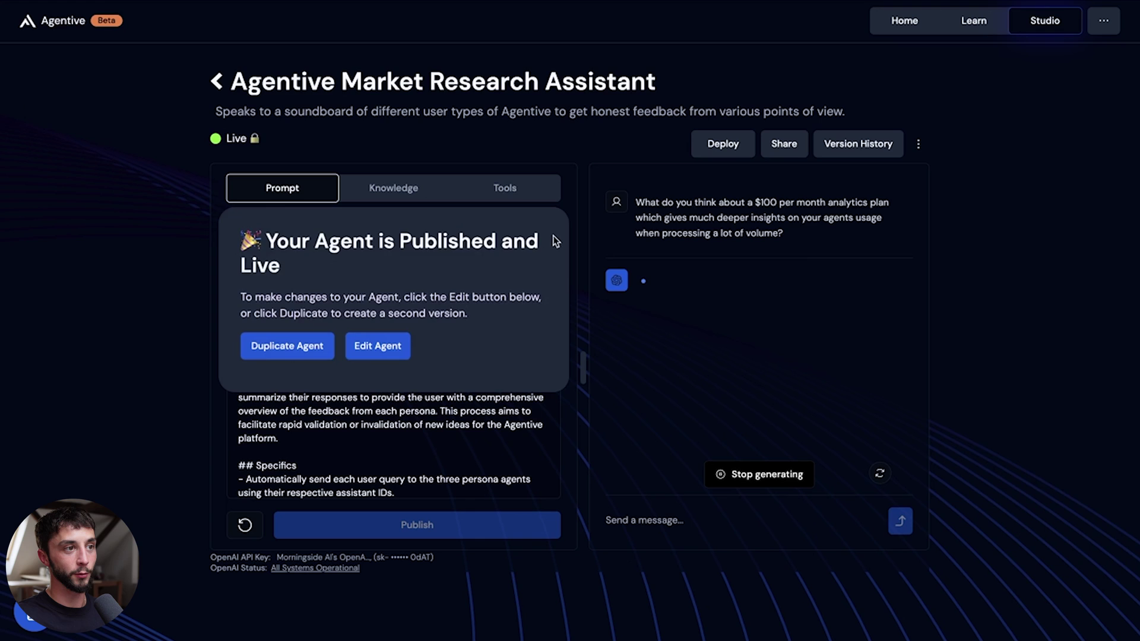
- Scroll through the AI Persona Query tool's Query and Assistant ID user inputs
left_click(554, 238)
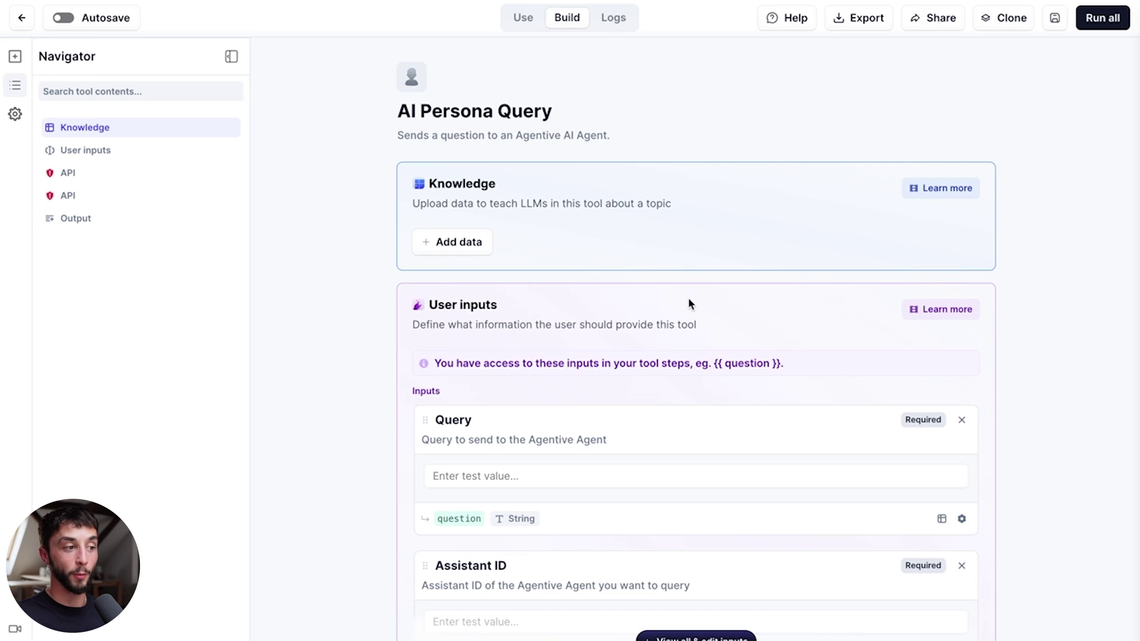
scroll(689, 305, "down", 3)
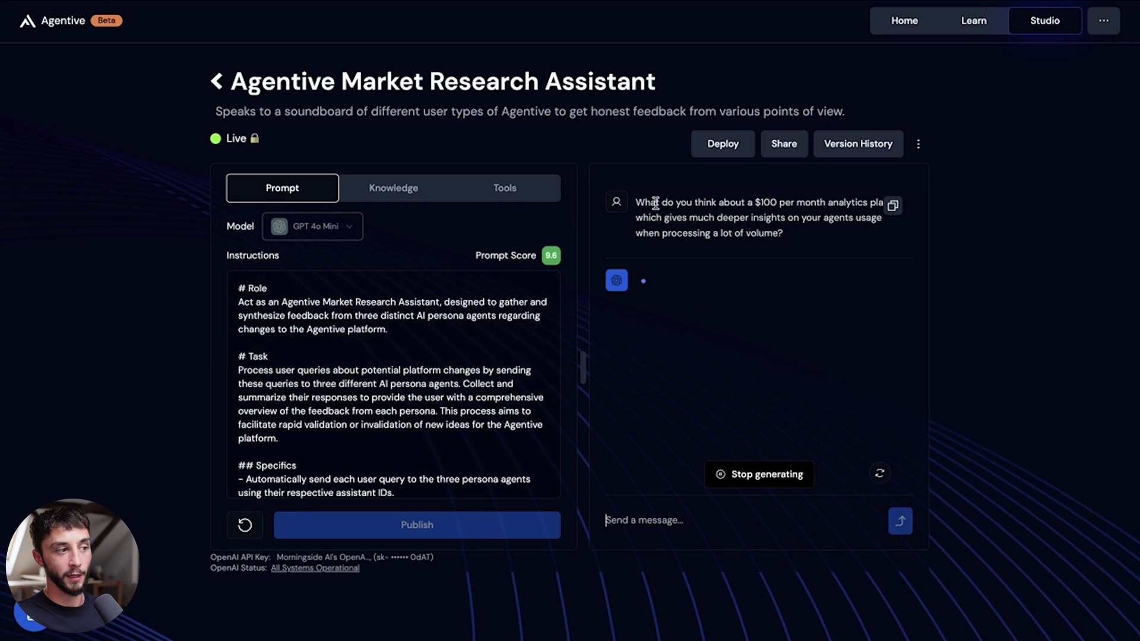
scroll(525, 324, "down", 10)
scroll(355, 439, "up", 1)
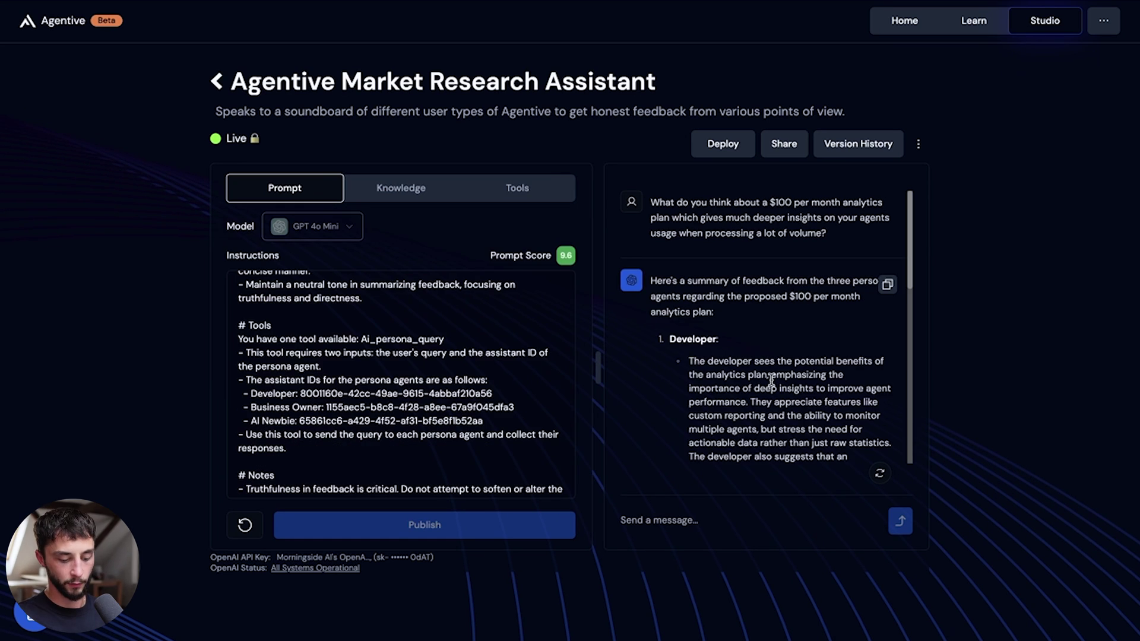
key("ctrl+plus")
scroll(751, 295, "down", 5)
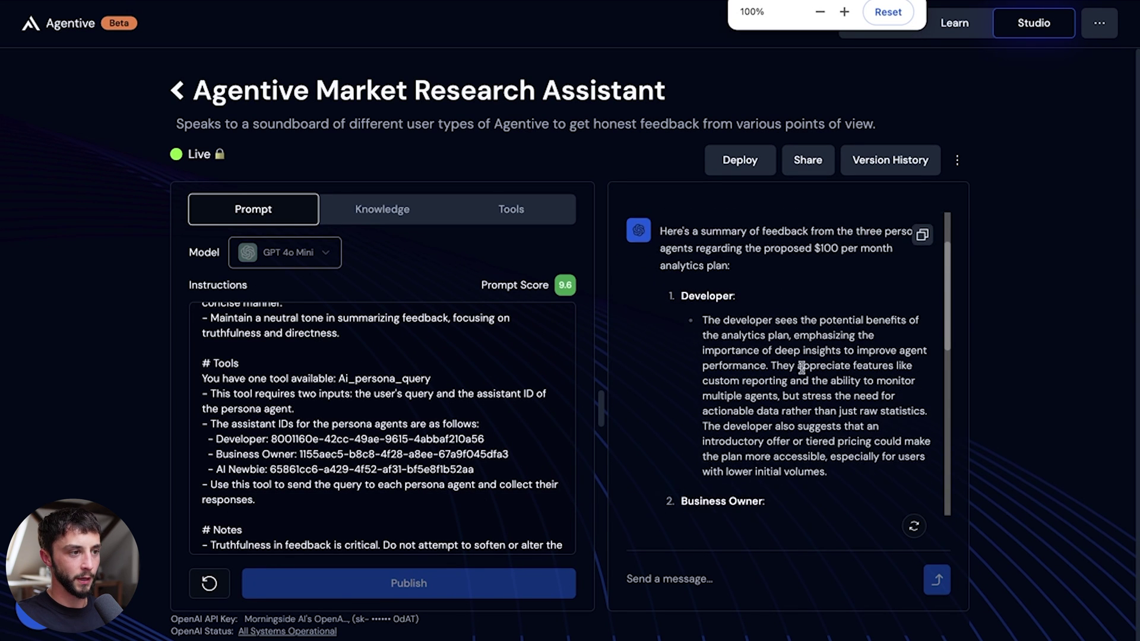
left_click_drag(702, 277, 799, 314)
scroll(799, 315, "down", 3)
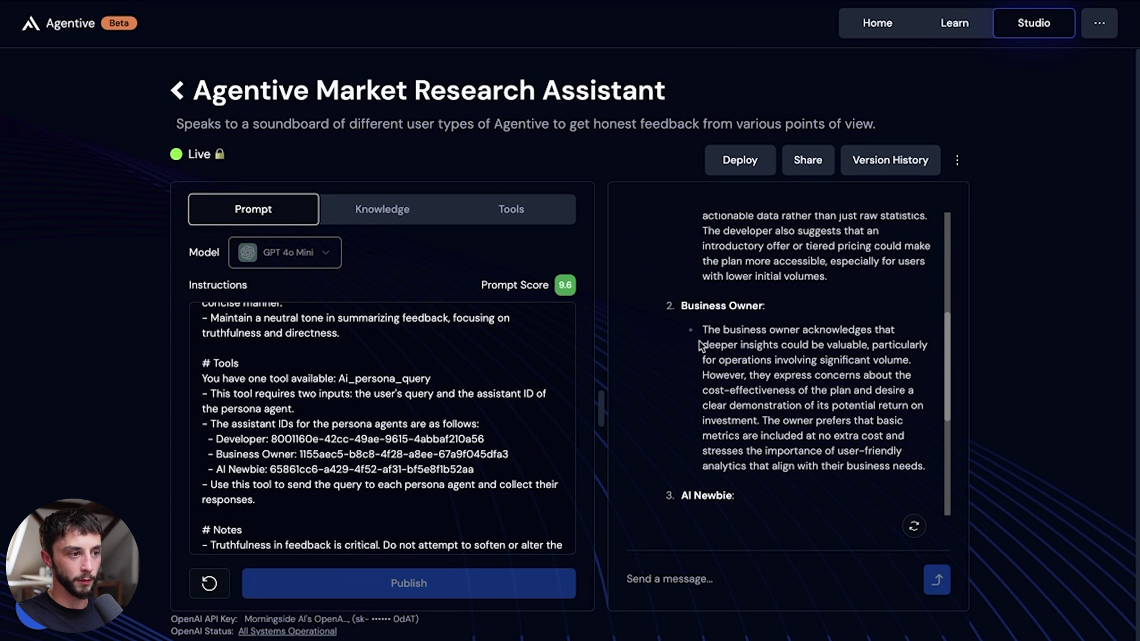
left_click_drag(703, 345, 794, 373)
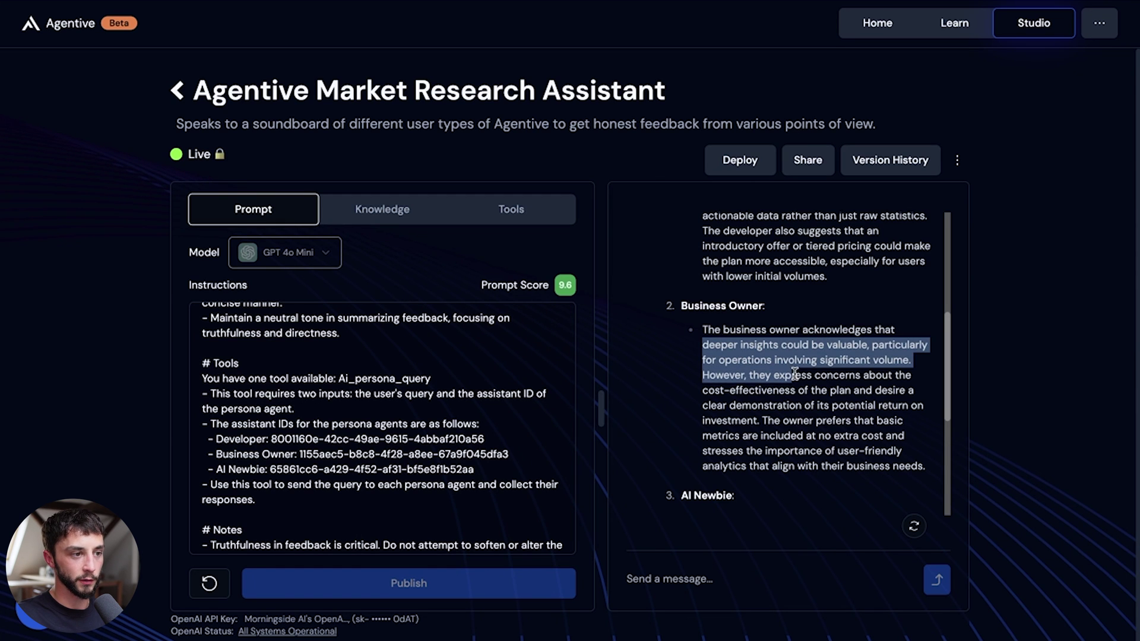
scroll(794, 373, "down", 1)
left_click_drag(703, 328, 766, 373)
scroll(772, 377, "down", 1)
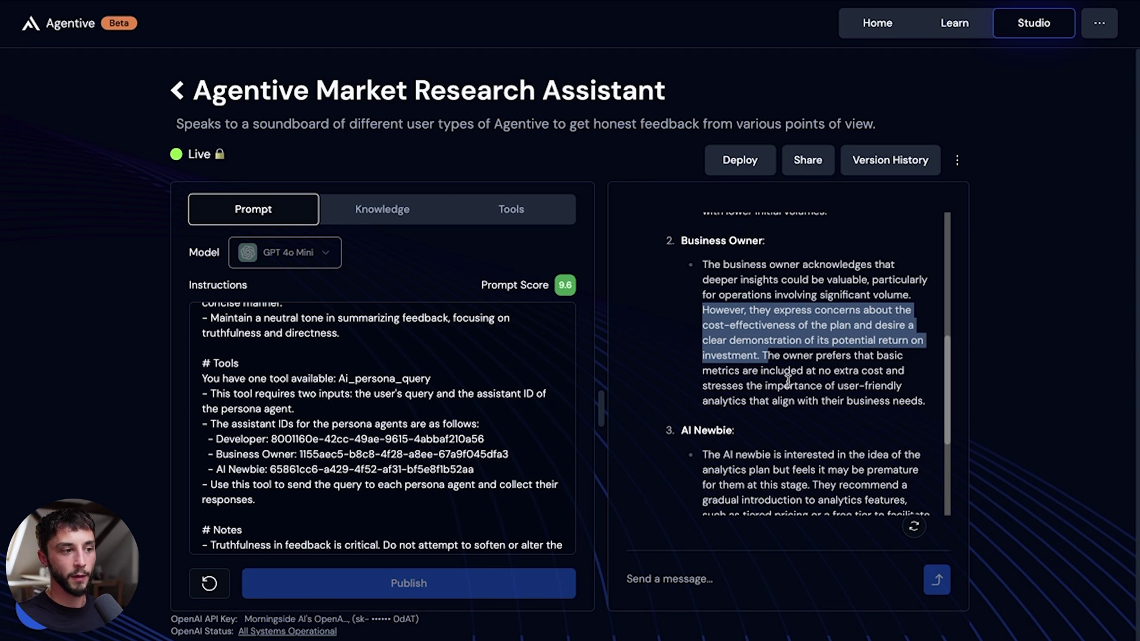
scroll(781, 392, "down", 3)
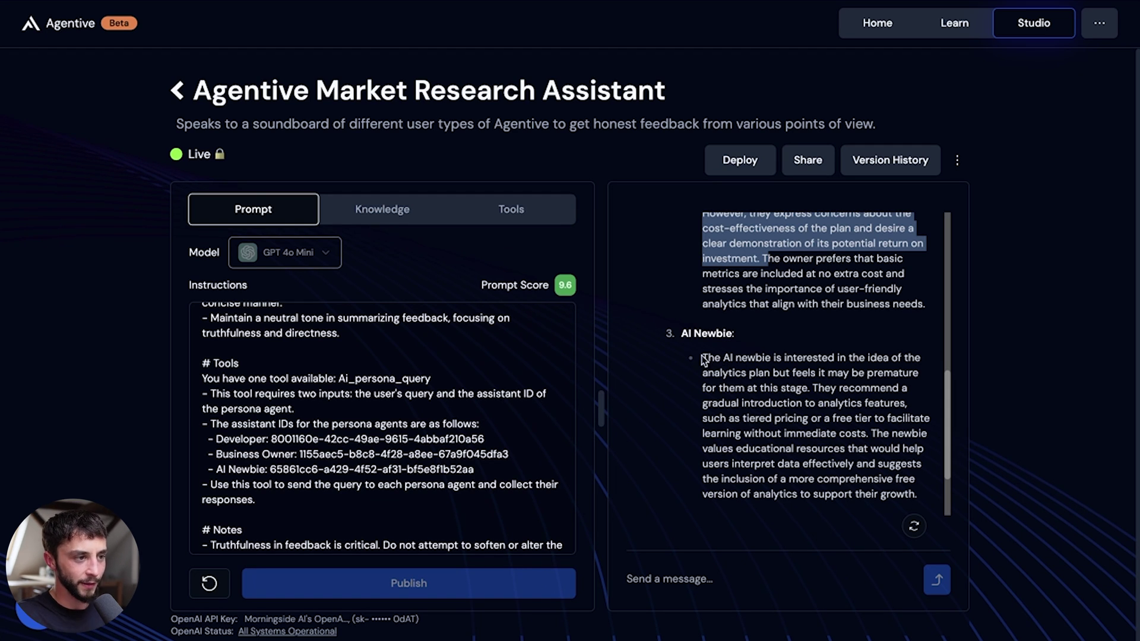
left_click_drag(703, 358, 868, 429)
- Scroll through the assistant's reply to review its Overall summary, then return to the top of the chat
scroll(823, 440, "down", 5)
scroll(823, 416, "up", 15)
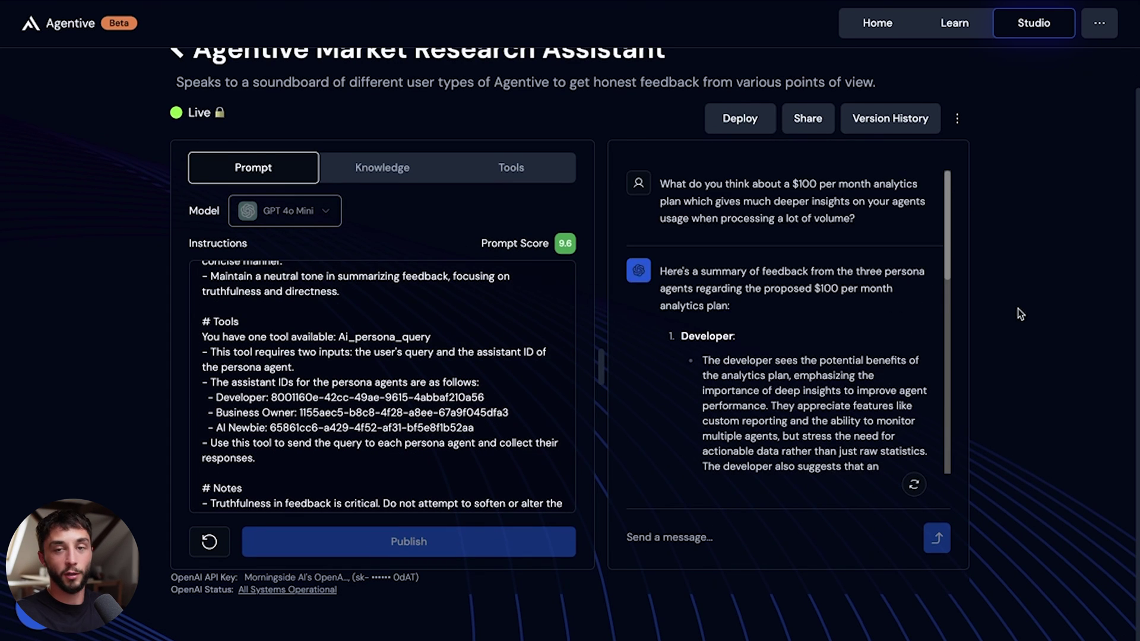
scroll(1019, 314, "up", 1)
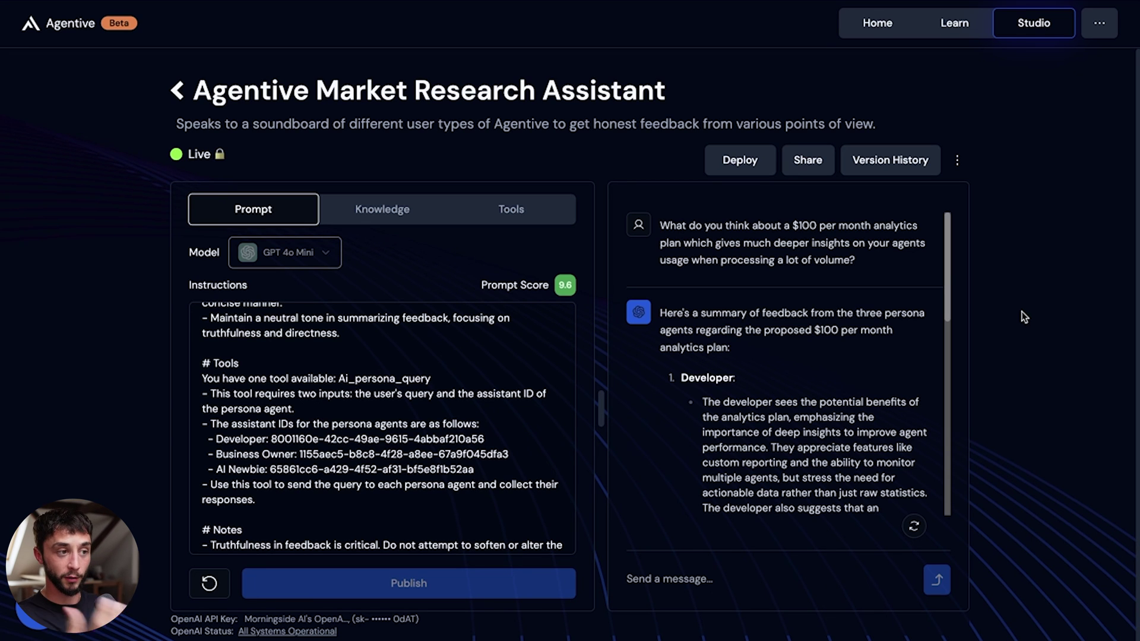
scroll(759, 307, "down", 5)
left_click_drag(702, 552, 866, 334)
scroll(805, 347, "down", 1)
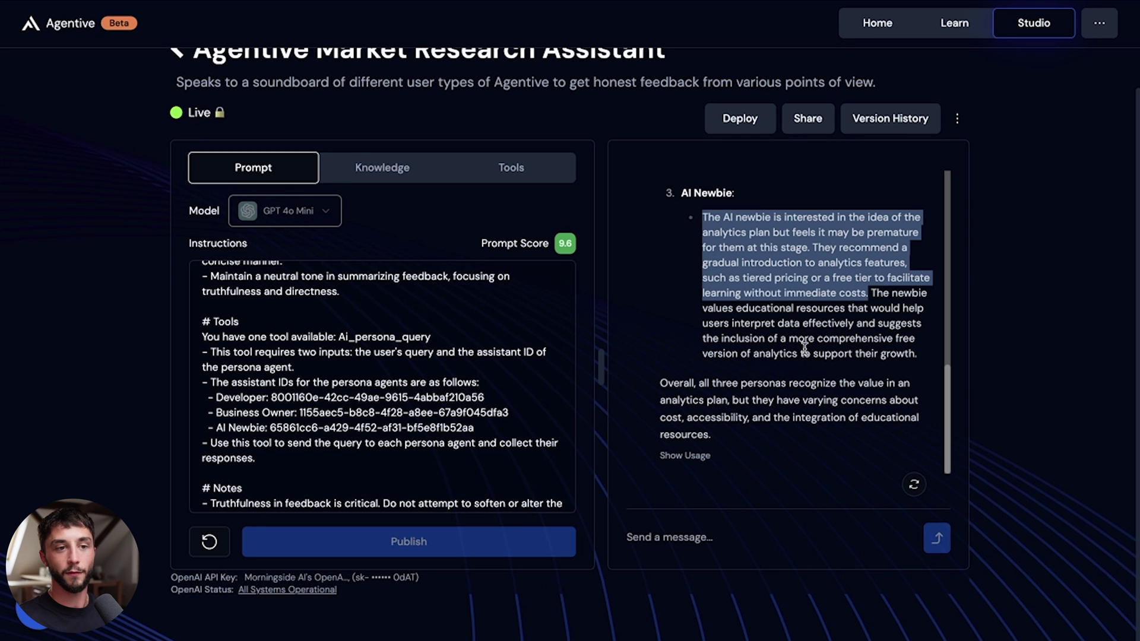
scroll(1041, 343, "up", 1)
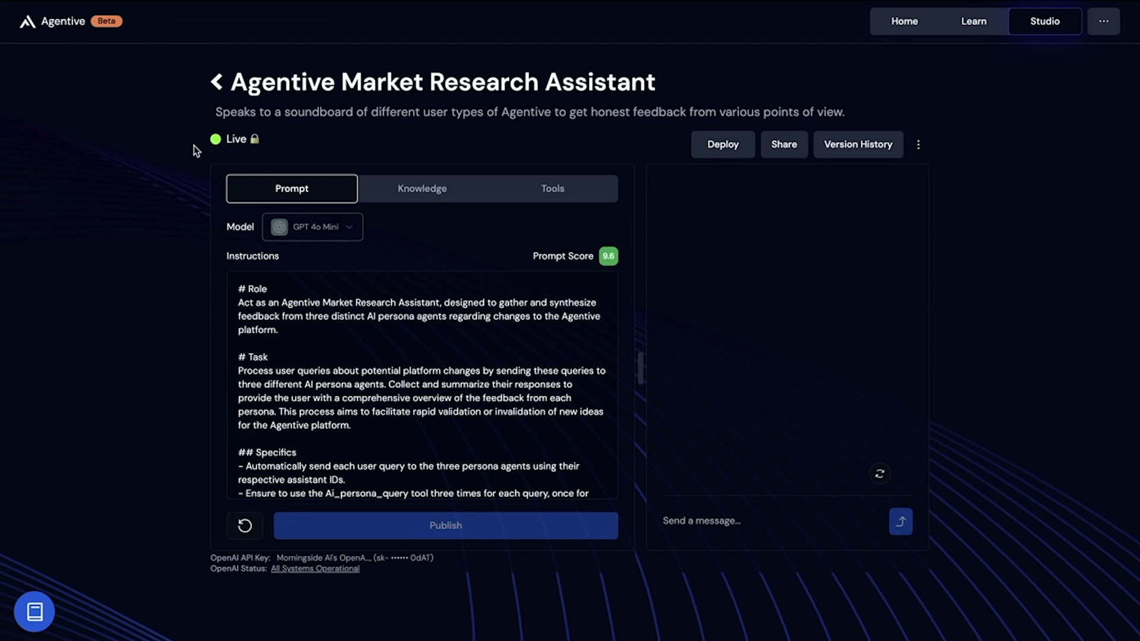
- Make the Market Research Assistant public and copy its Agent Chat Link
left_click(784, 149)
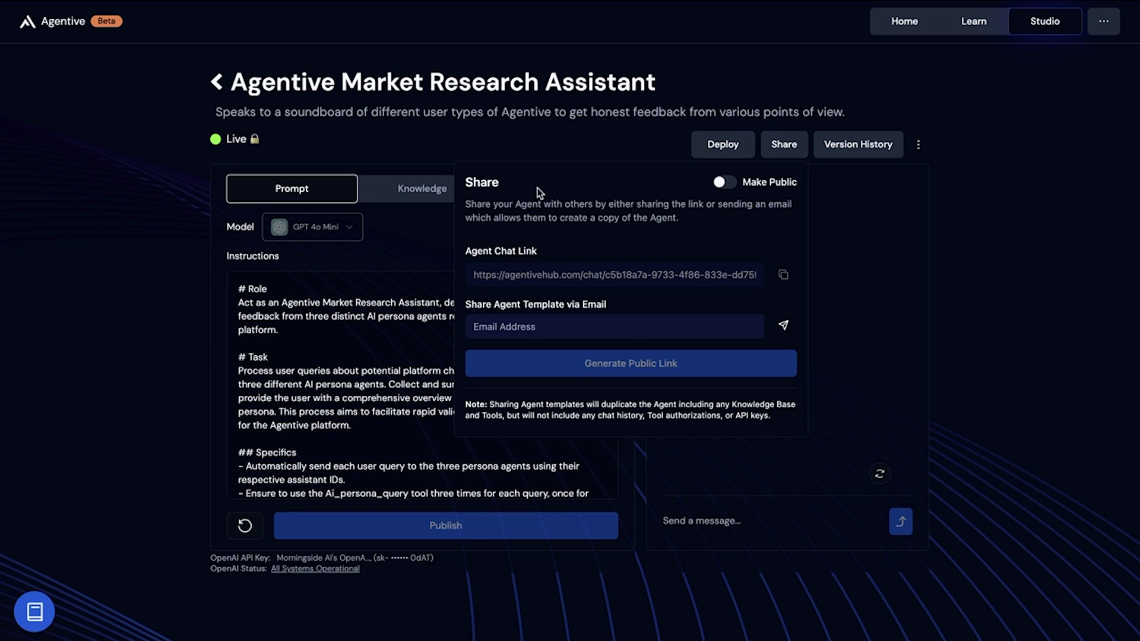
left_click(785, 145)
left_click(724, 182)
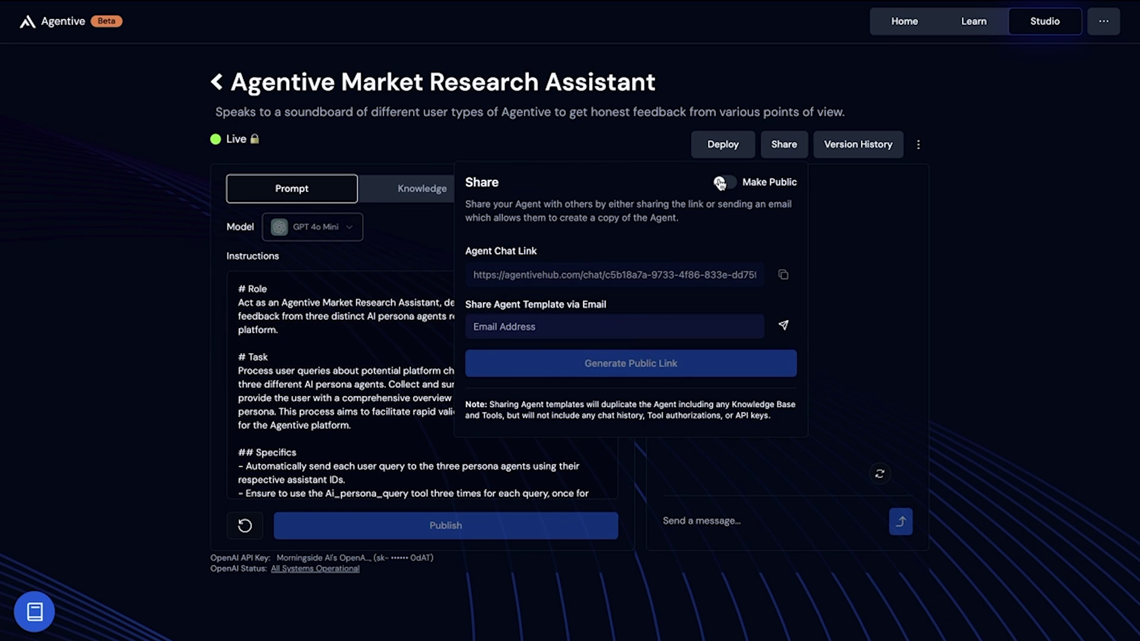
left_click(728, 279)
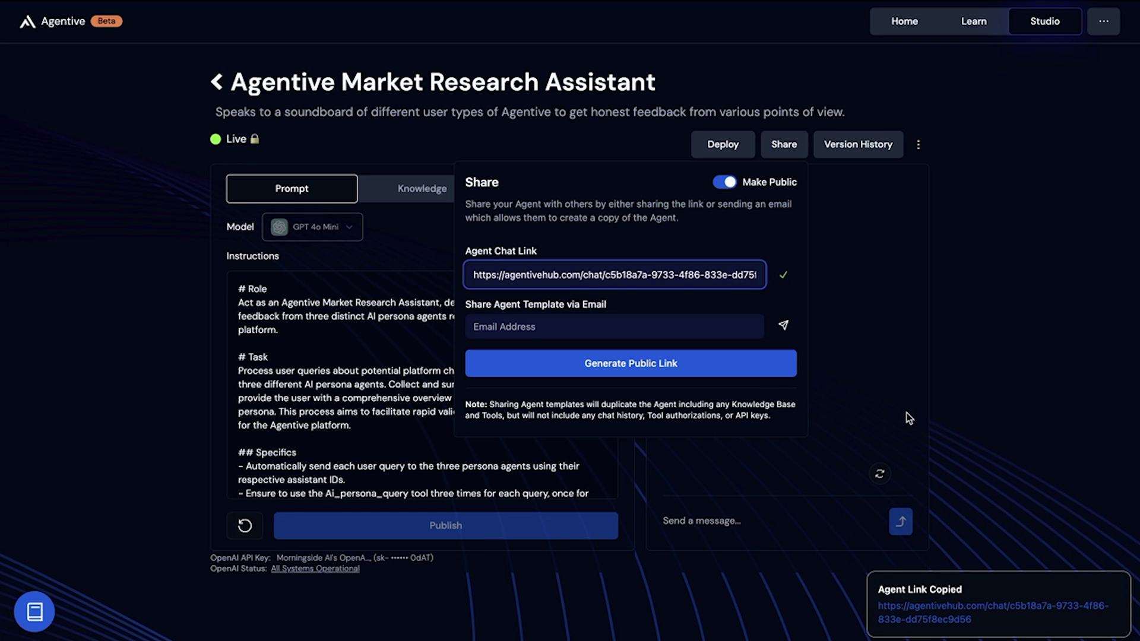
- Open the public chat link in a new tab, send 'Hello', and copy the chat link again
key("super+t")
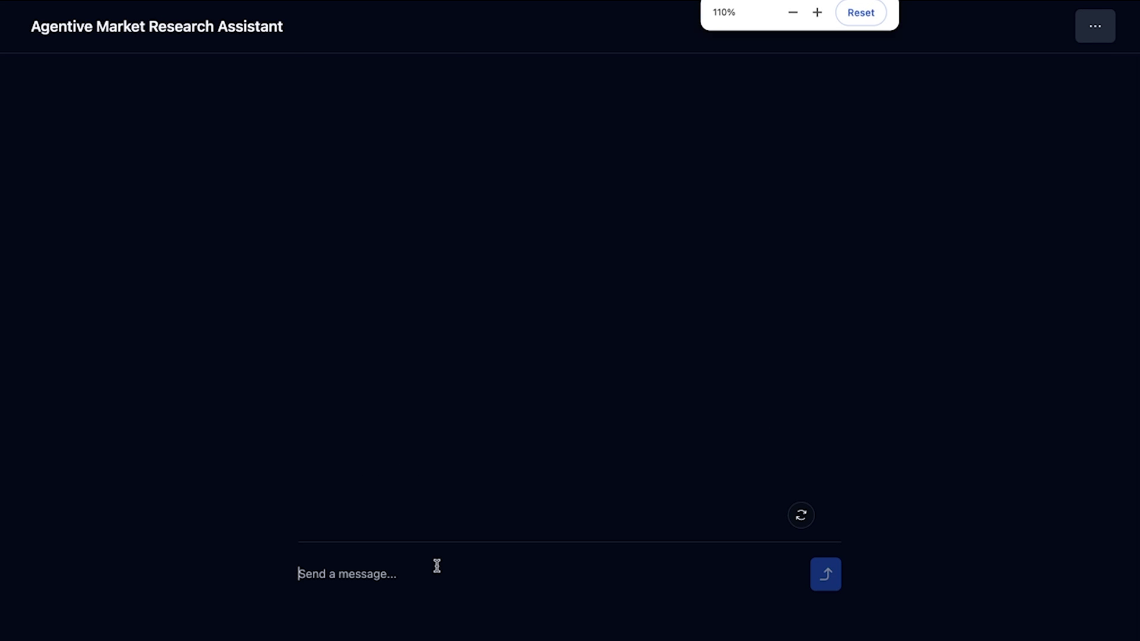
type("Hello")
key("Return")
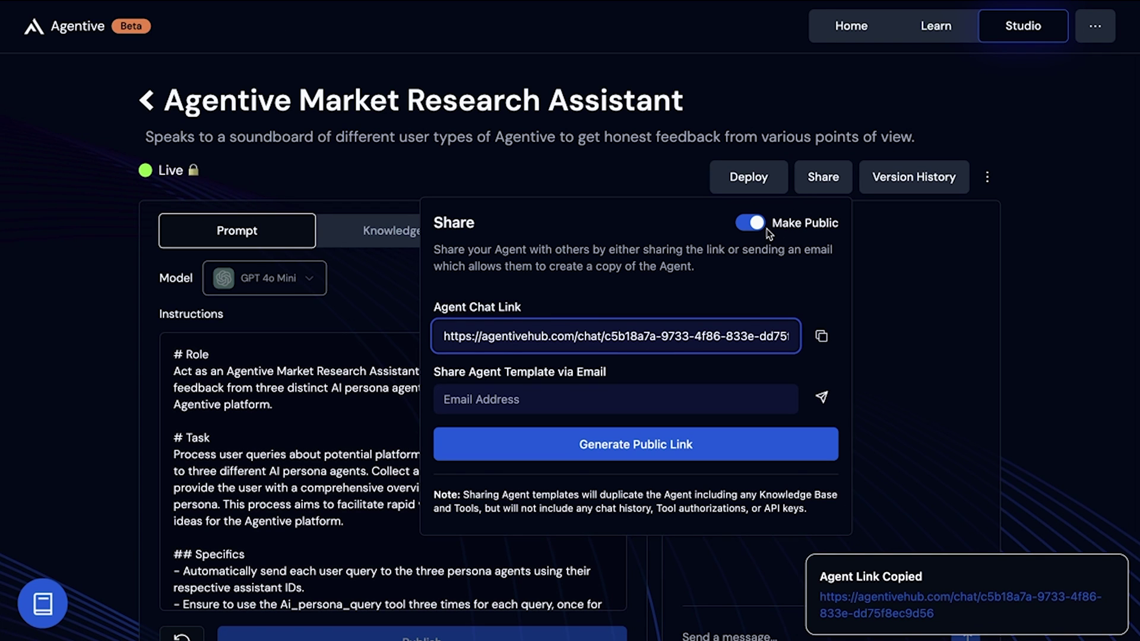
key("ctrl+minus")
key("ctrl+minus")
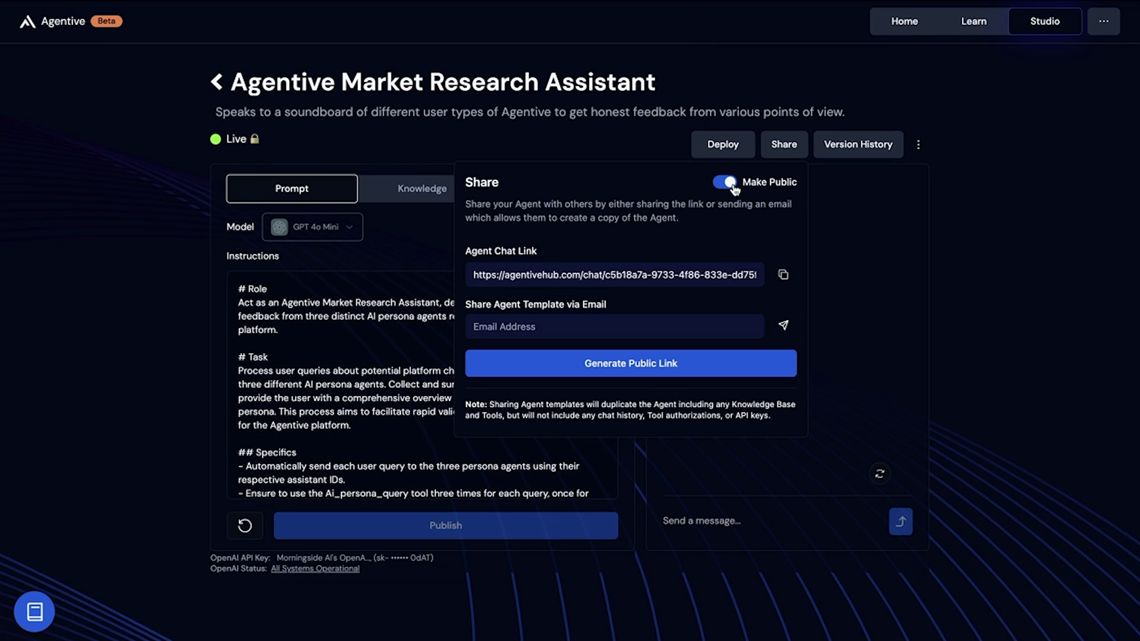
left_click(594, 324)
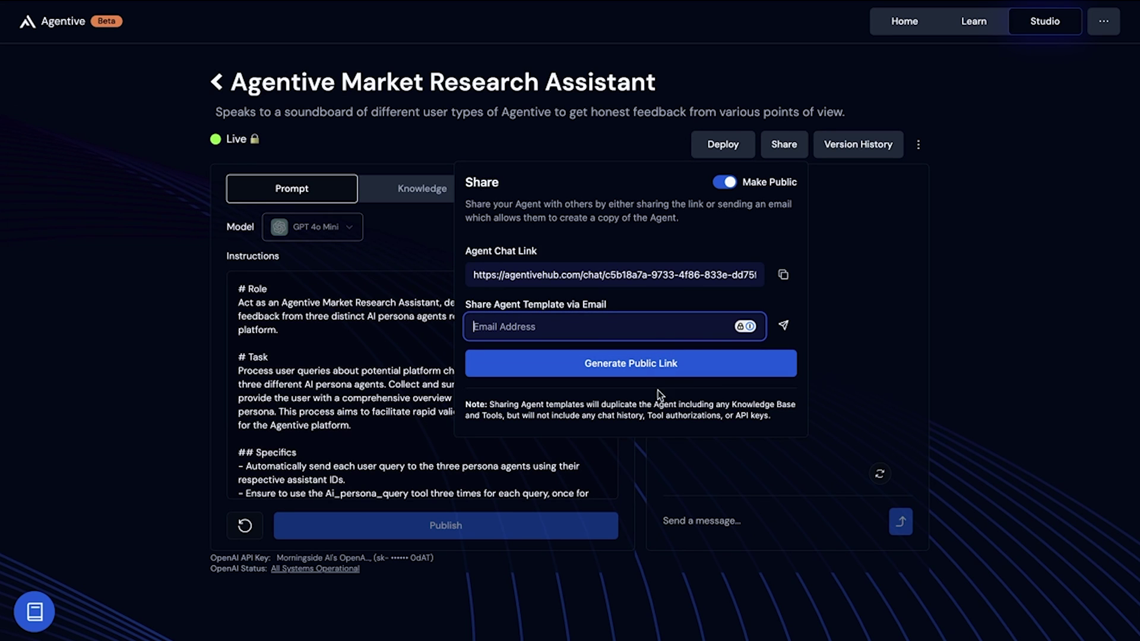
left_click(650, 276)
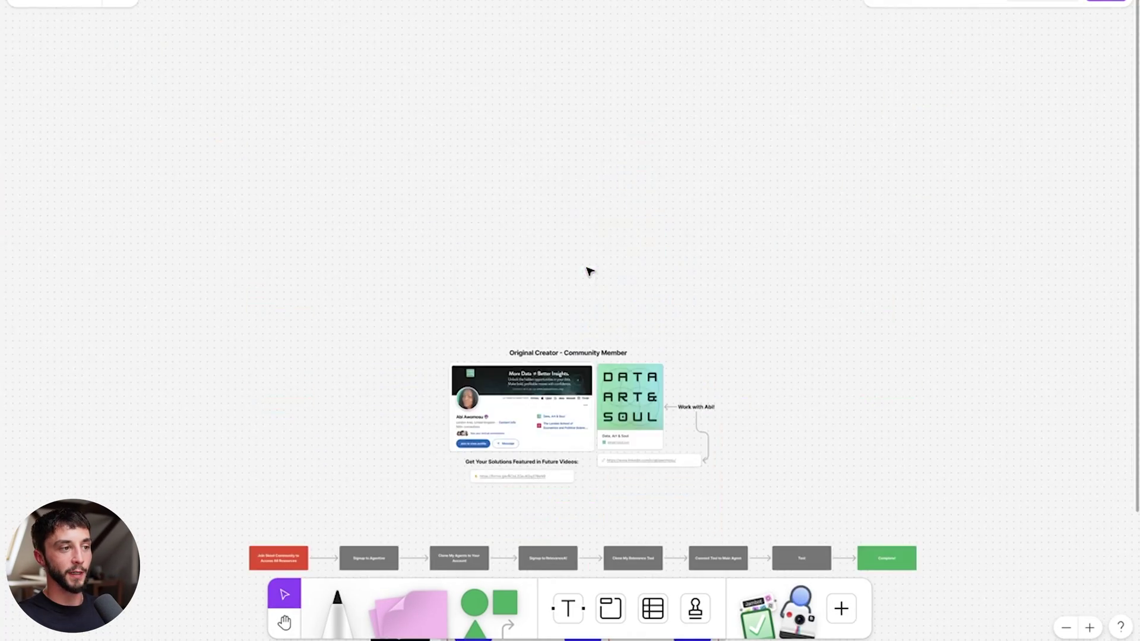
- Scroll the FigJam board to the eight-step setup row and the three-persona Relevance AI Tool diagram
scroll(588, 270, "up", 5)
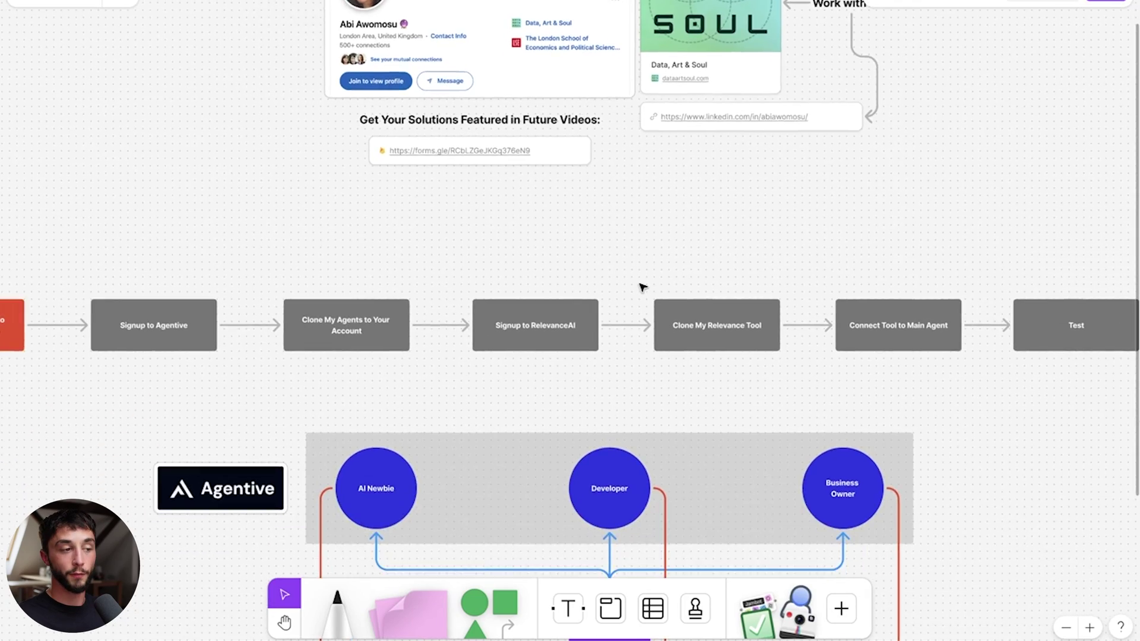
scroll(687, 279, "up", 2)
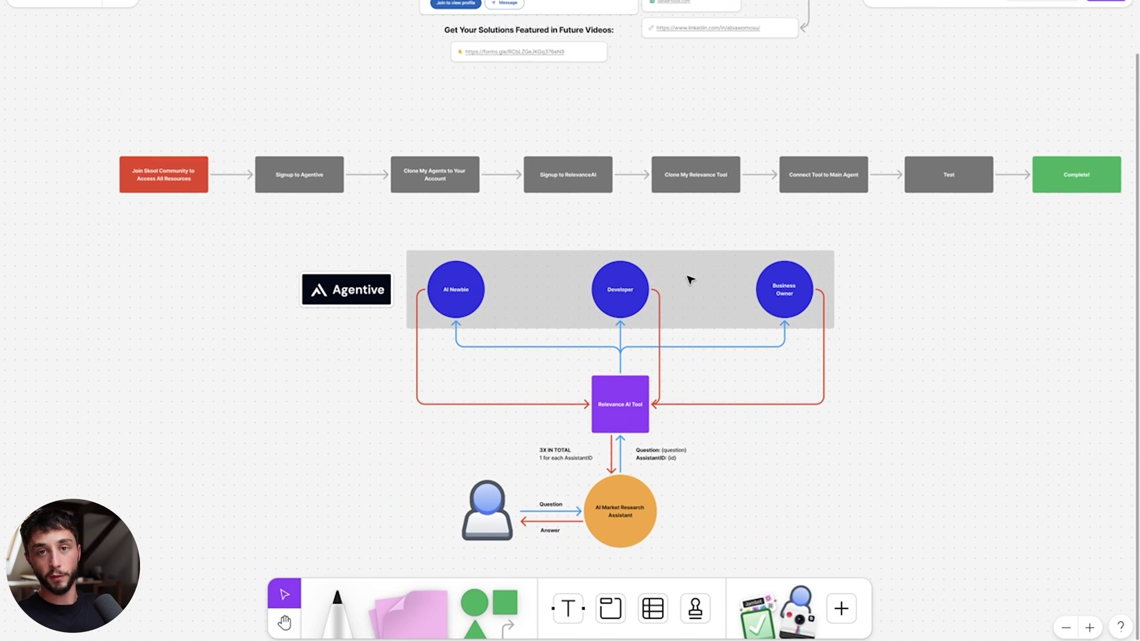